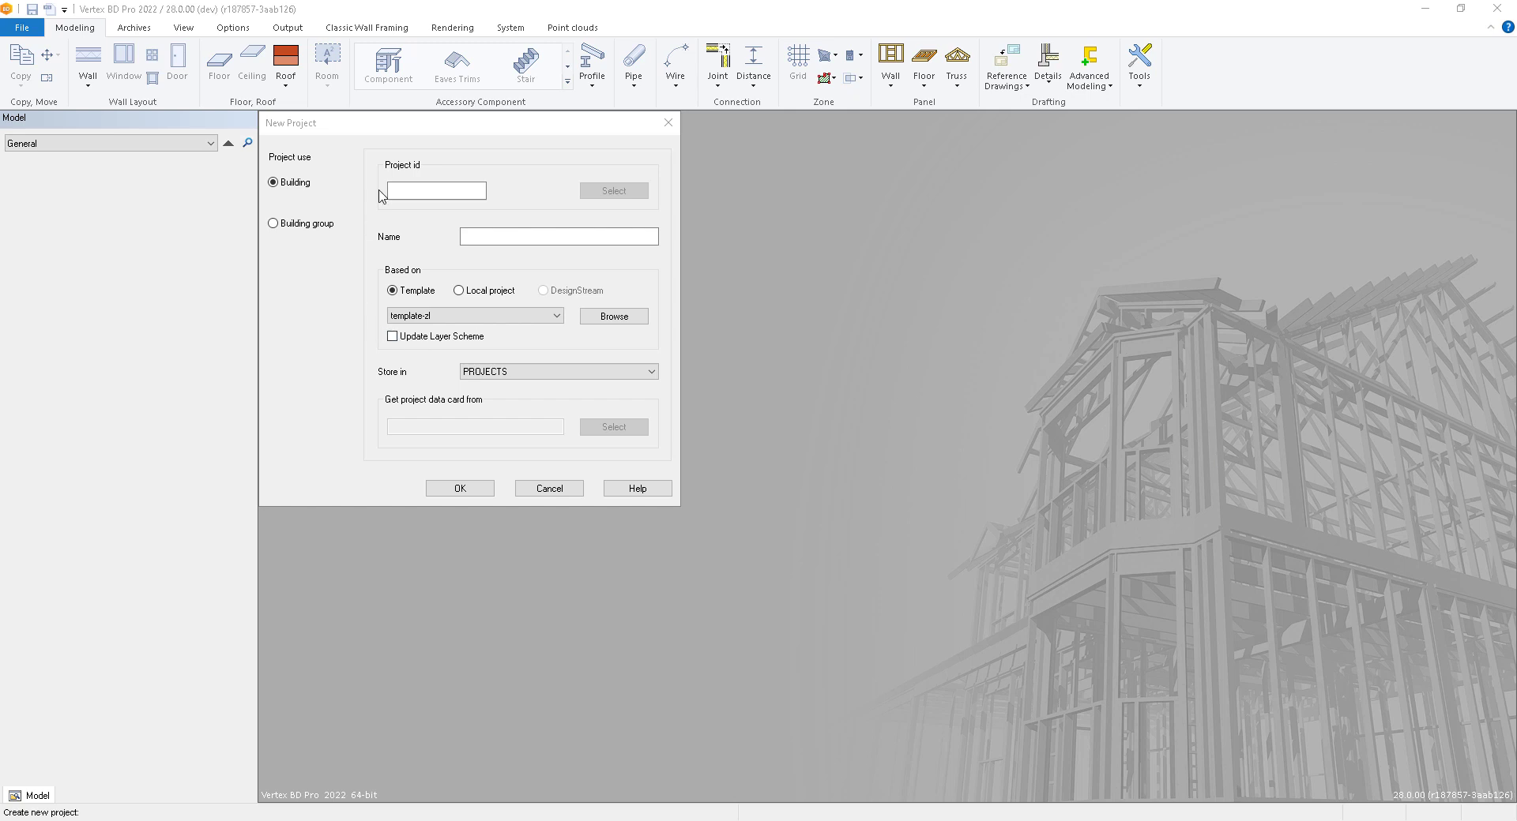
- Create a new project with the id 'WallOptions' and accept the default project data
left_click(440, 188)
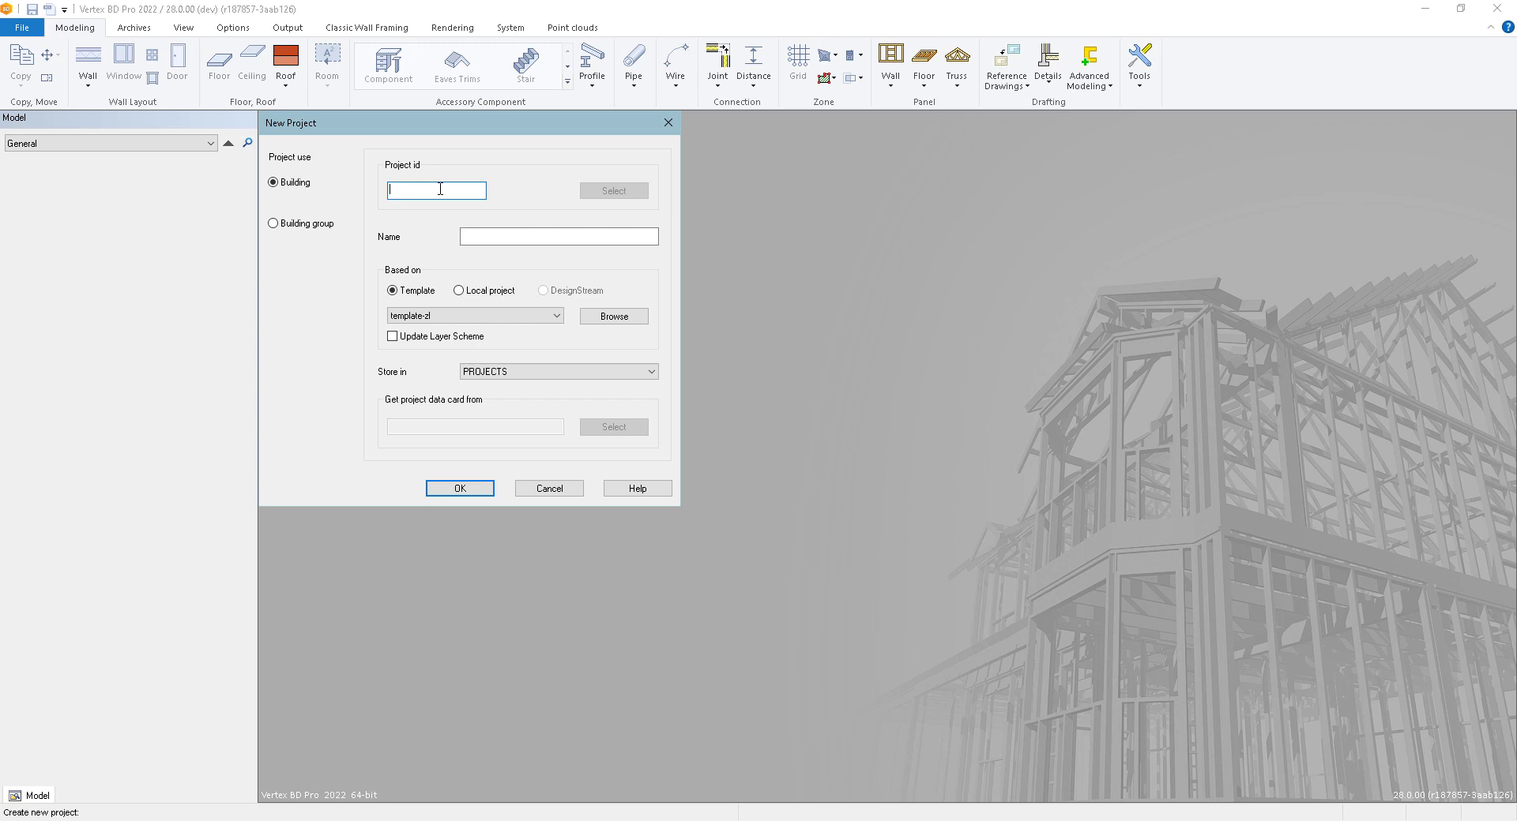
type("Wall0ptions")
left_click(463, 489)
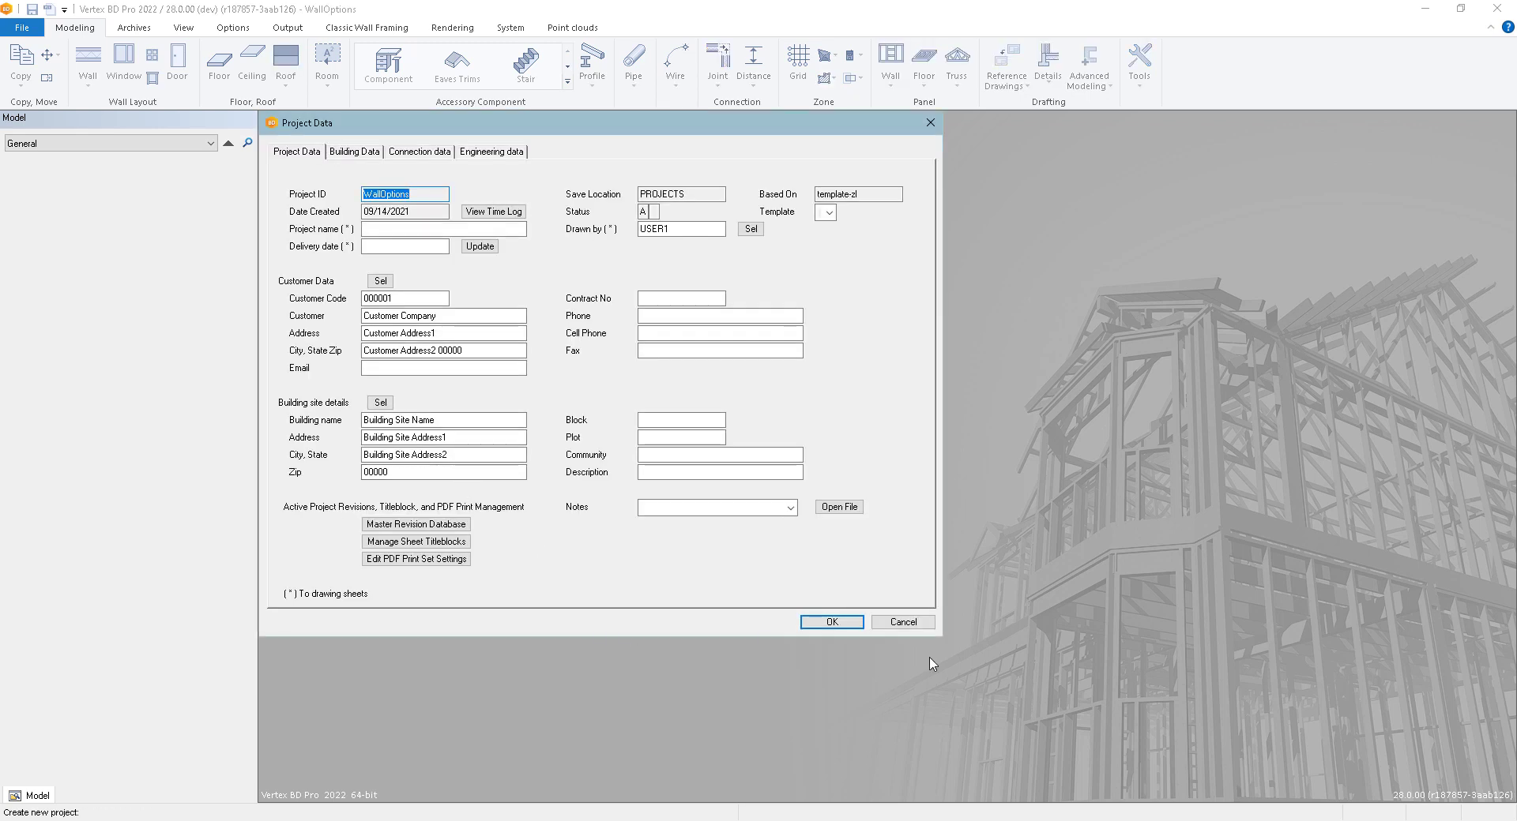
left_click(834, 626)
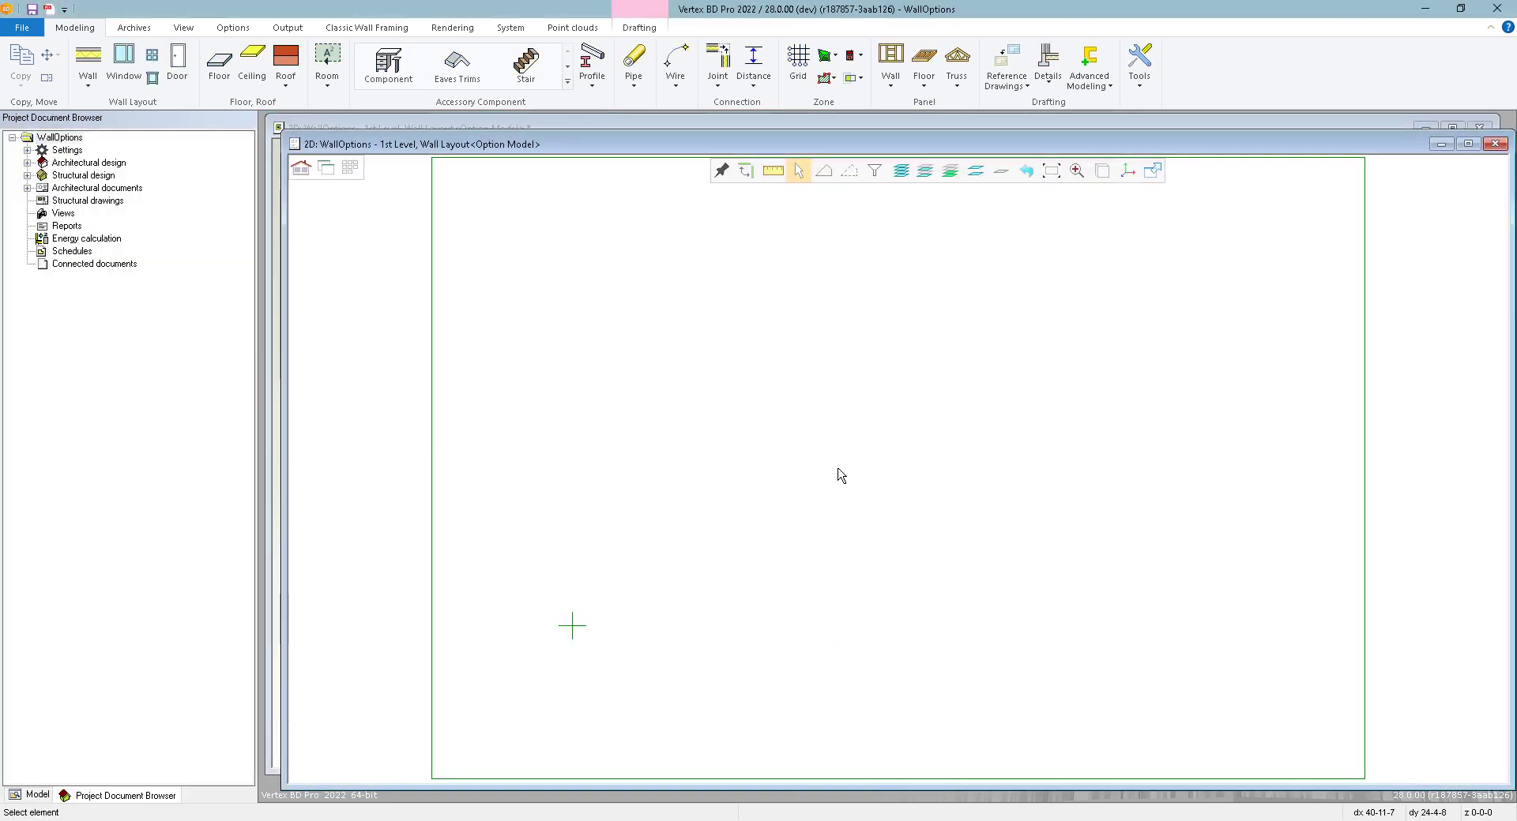
- Draw a rectangle of 2x6 Ext Bearing, Horizontal siding walls starting at the origin
left_click(88, 61)
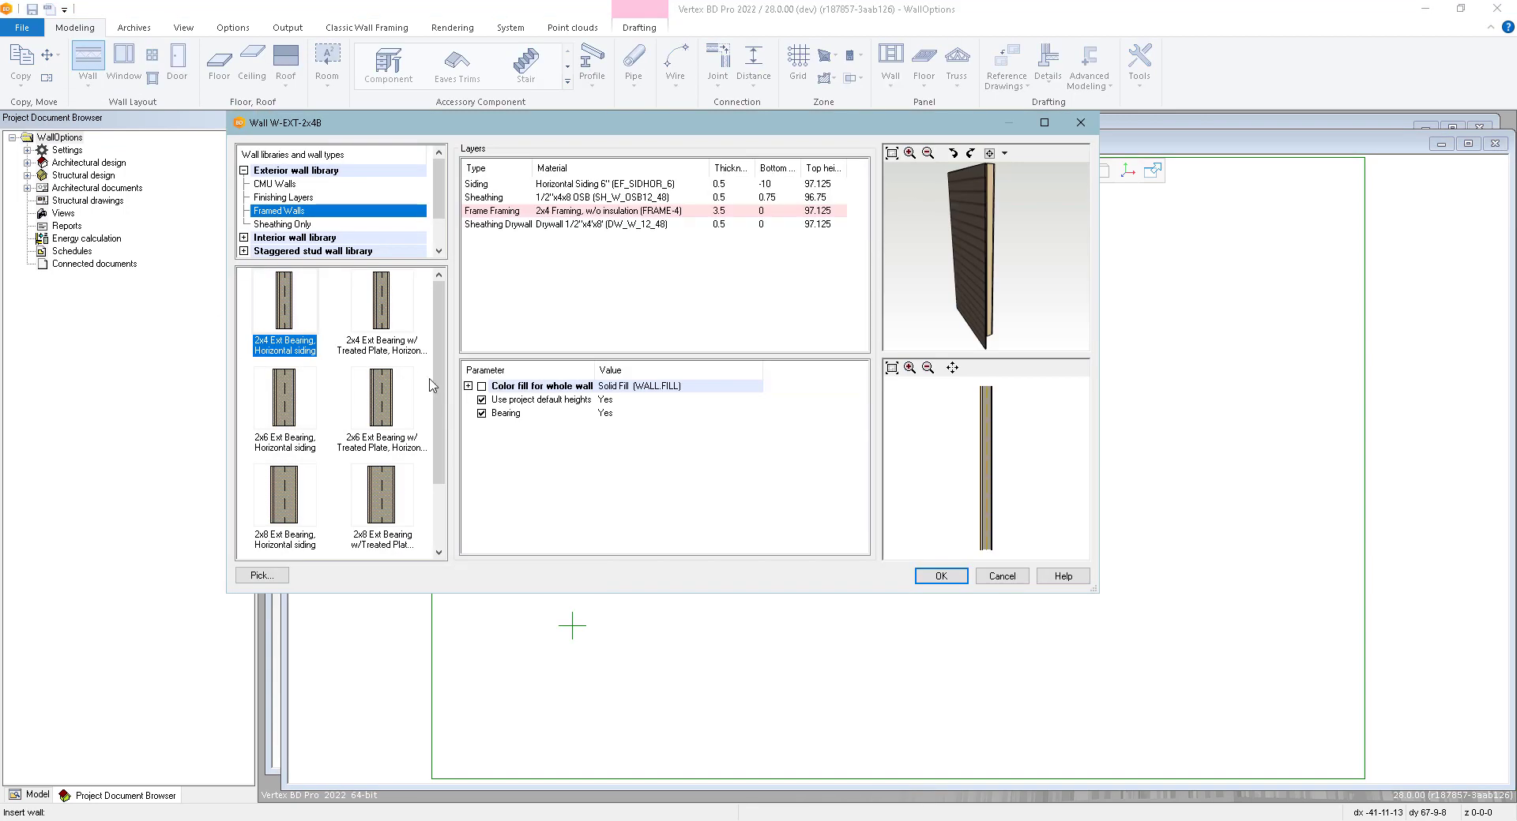
left_click(297, 402)
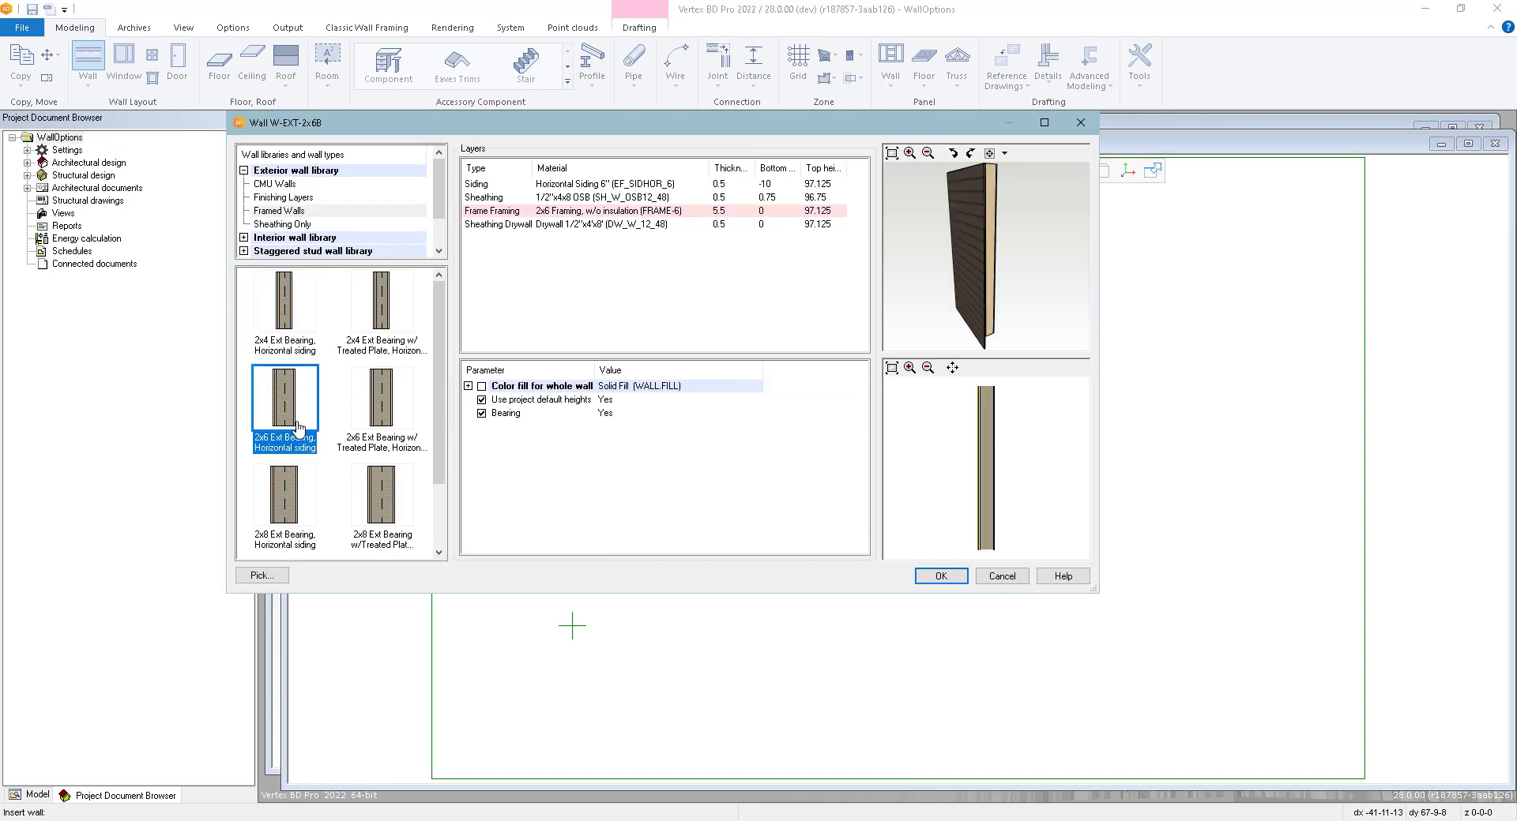
left_click(937, 577)
left_click(572, 625)
right_click(707, 474)
left_click(720, 474)
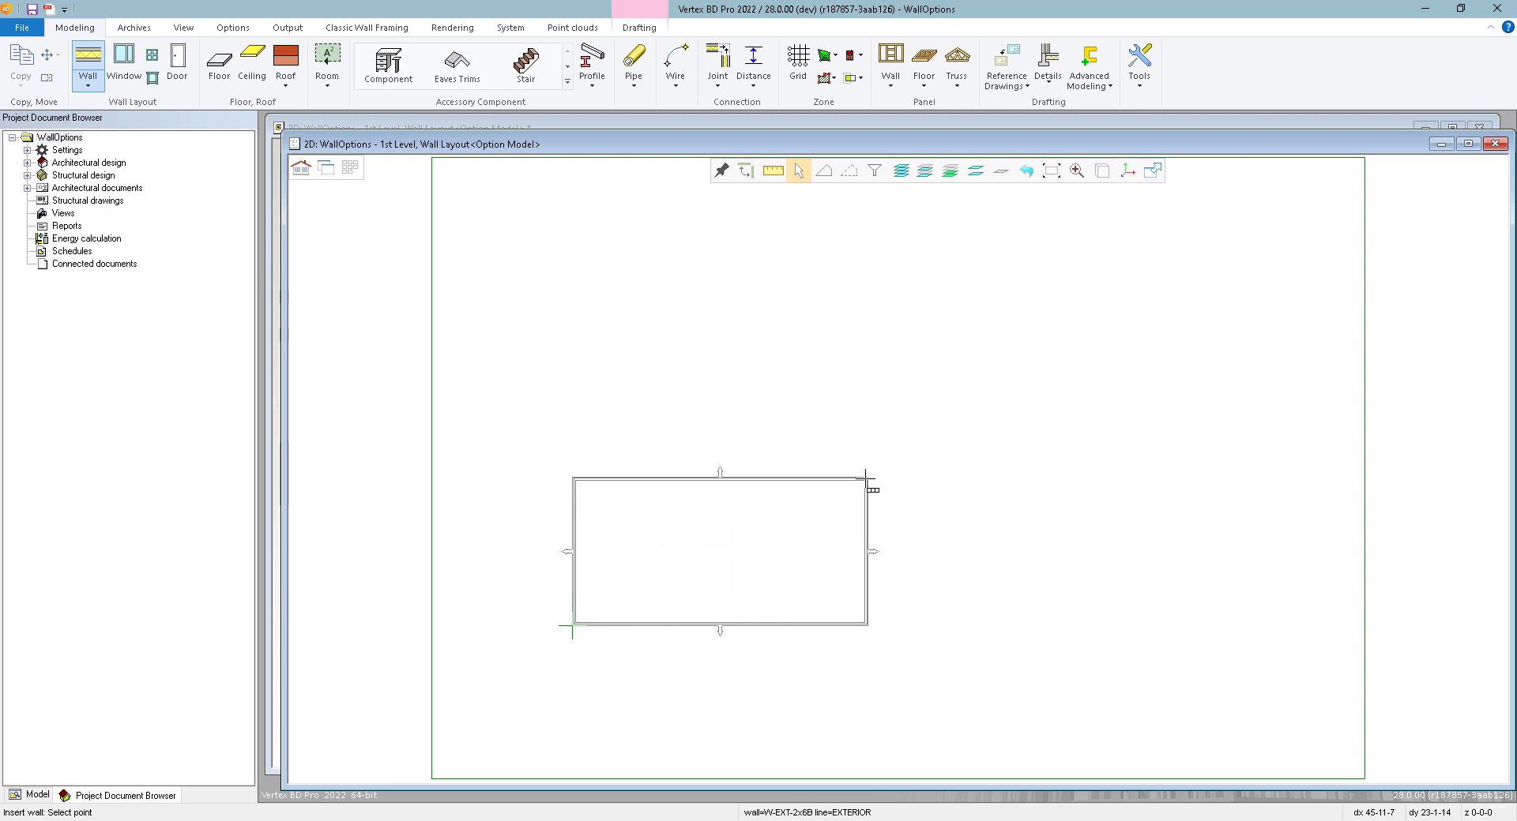
left_click(856, 479)
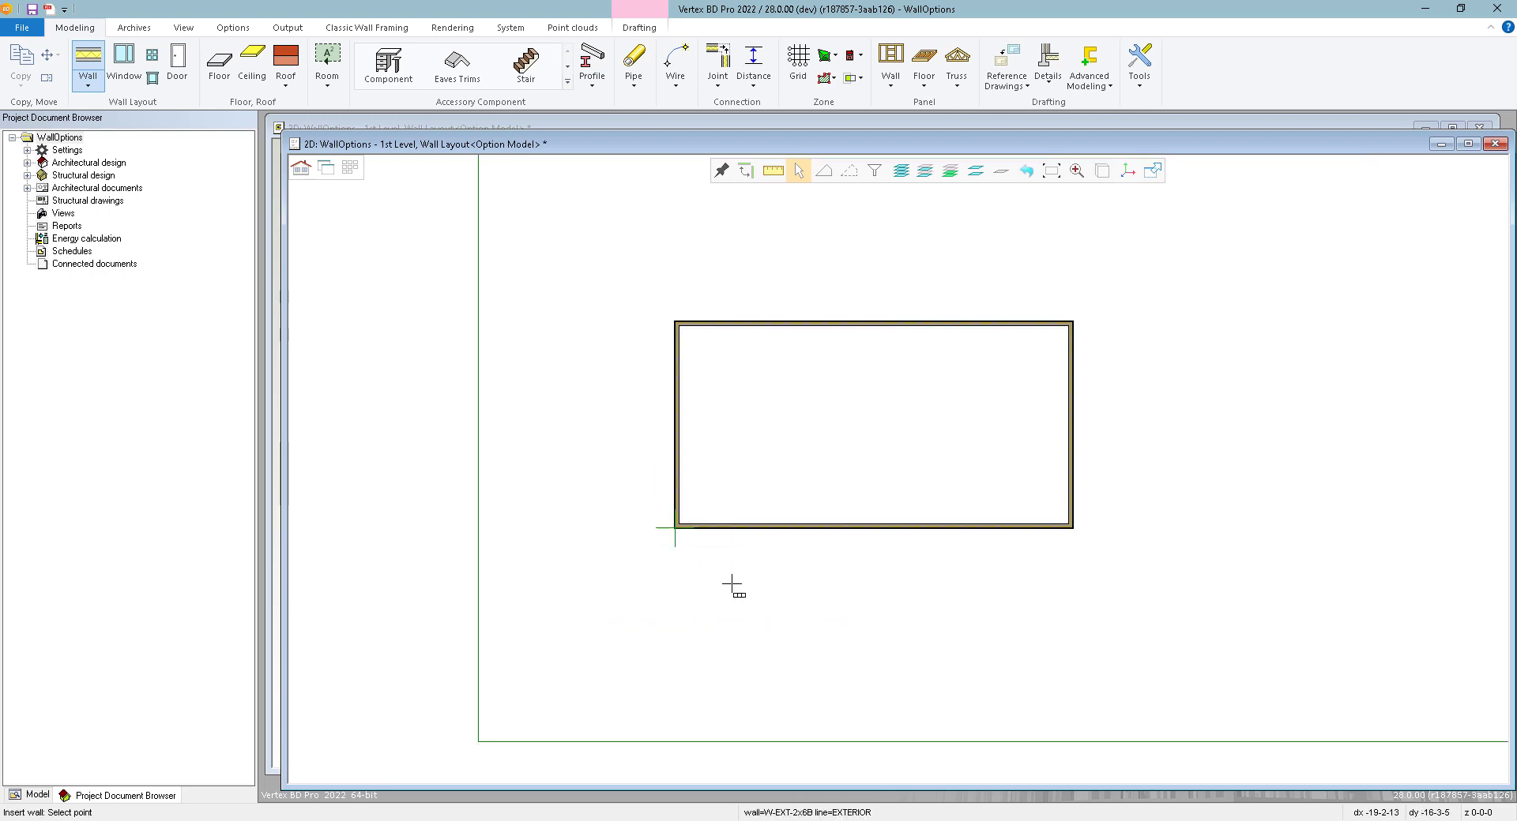
- Insert 2432 windows around the walls and place a door in the bottom wall
left_click(124, 64)
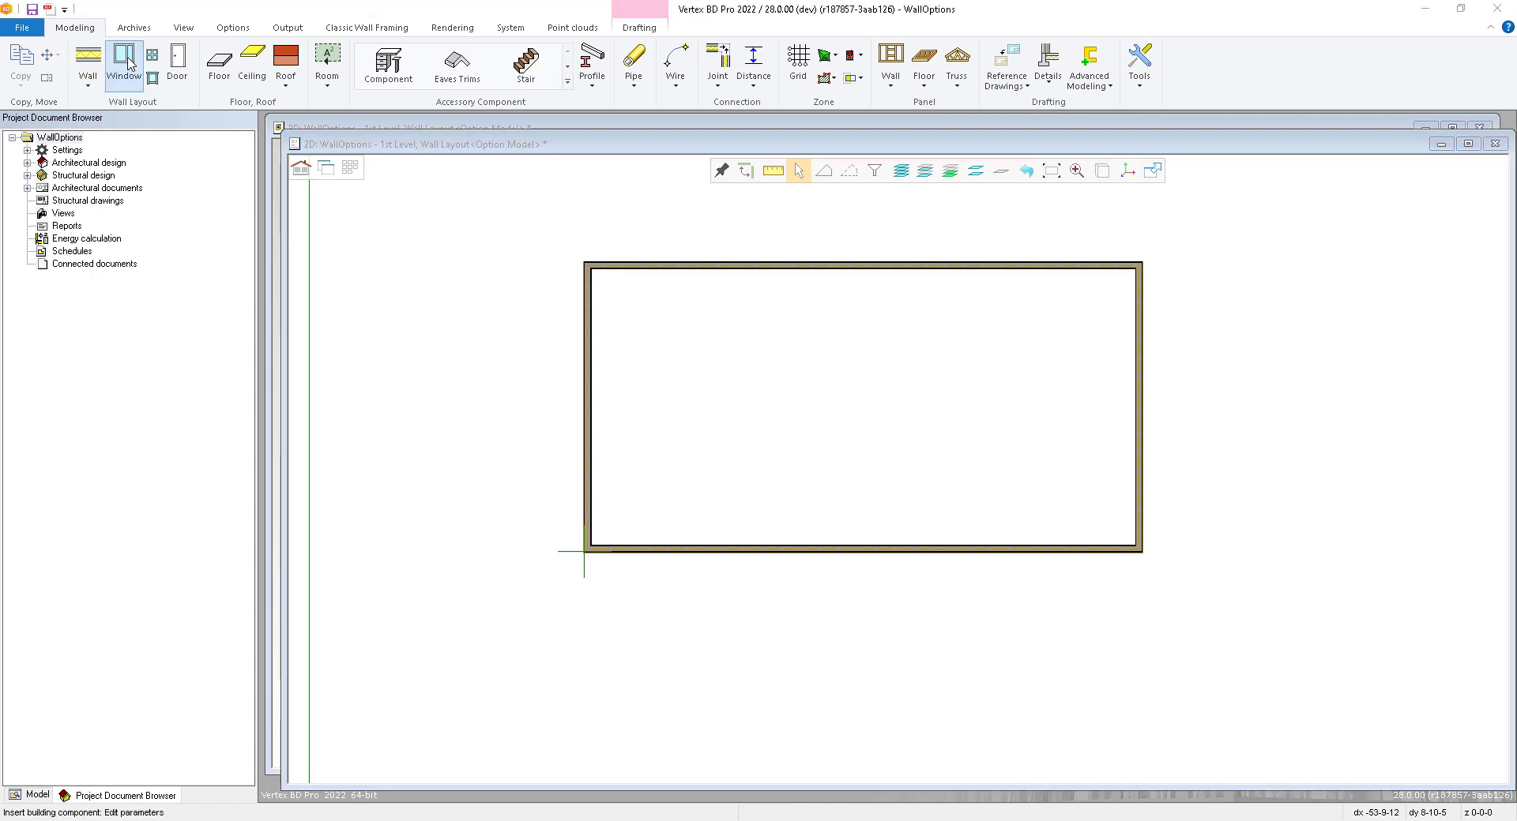
scroll(855, 593, "down", 5)
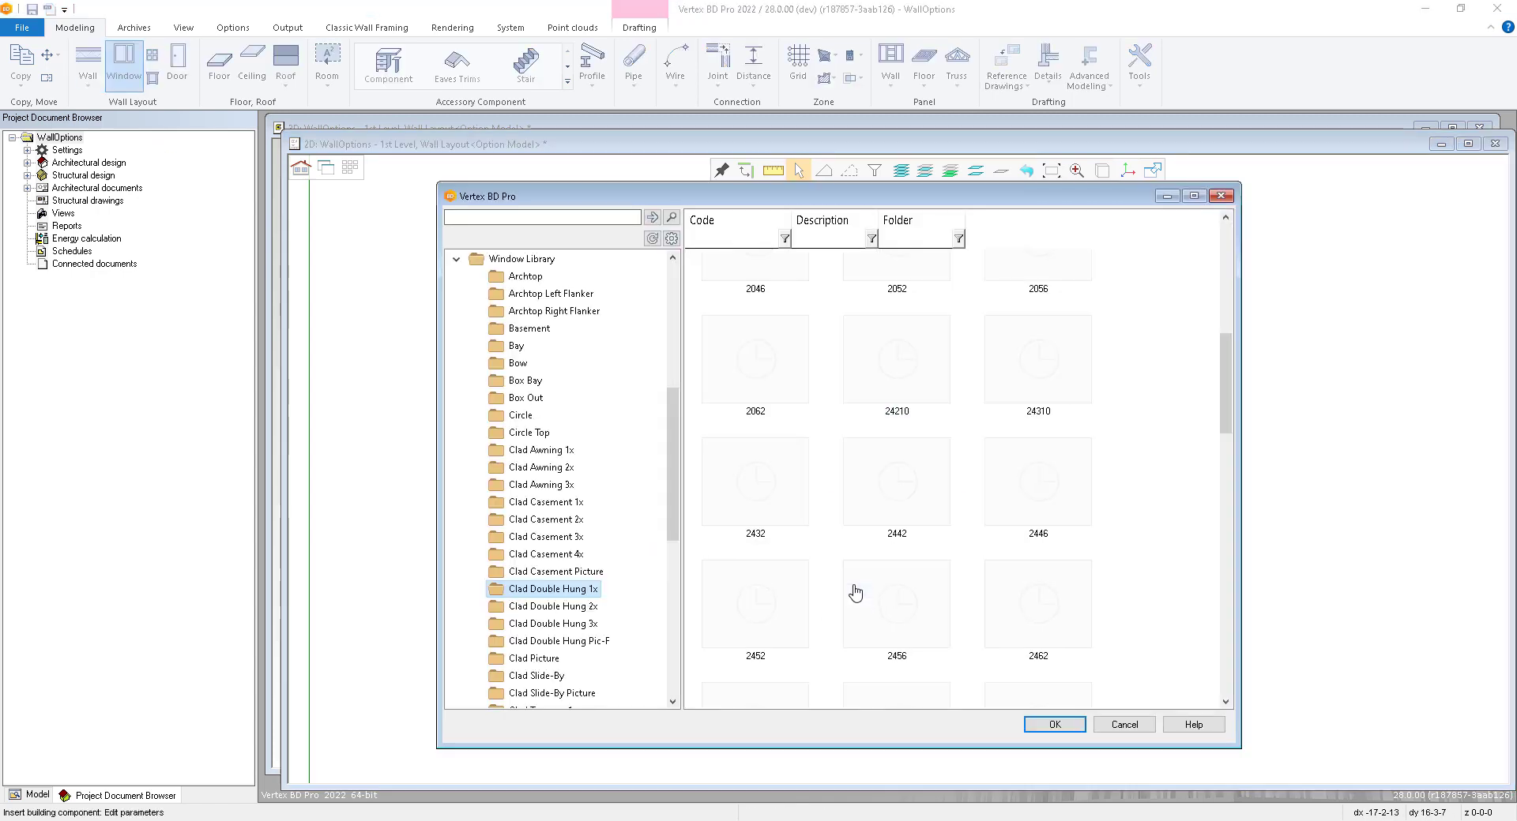
double_click(772, 484)
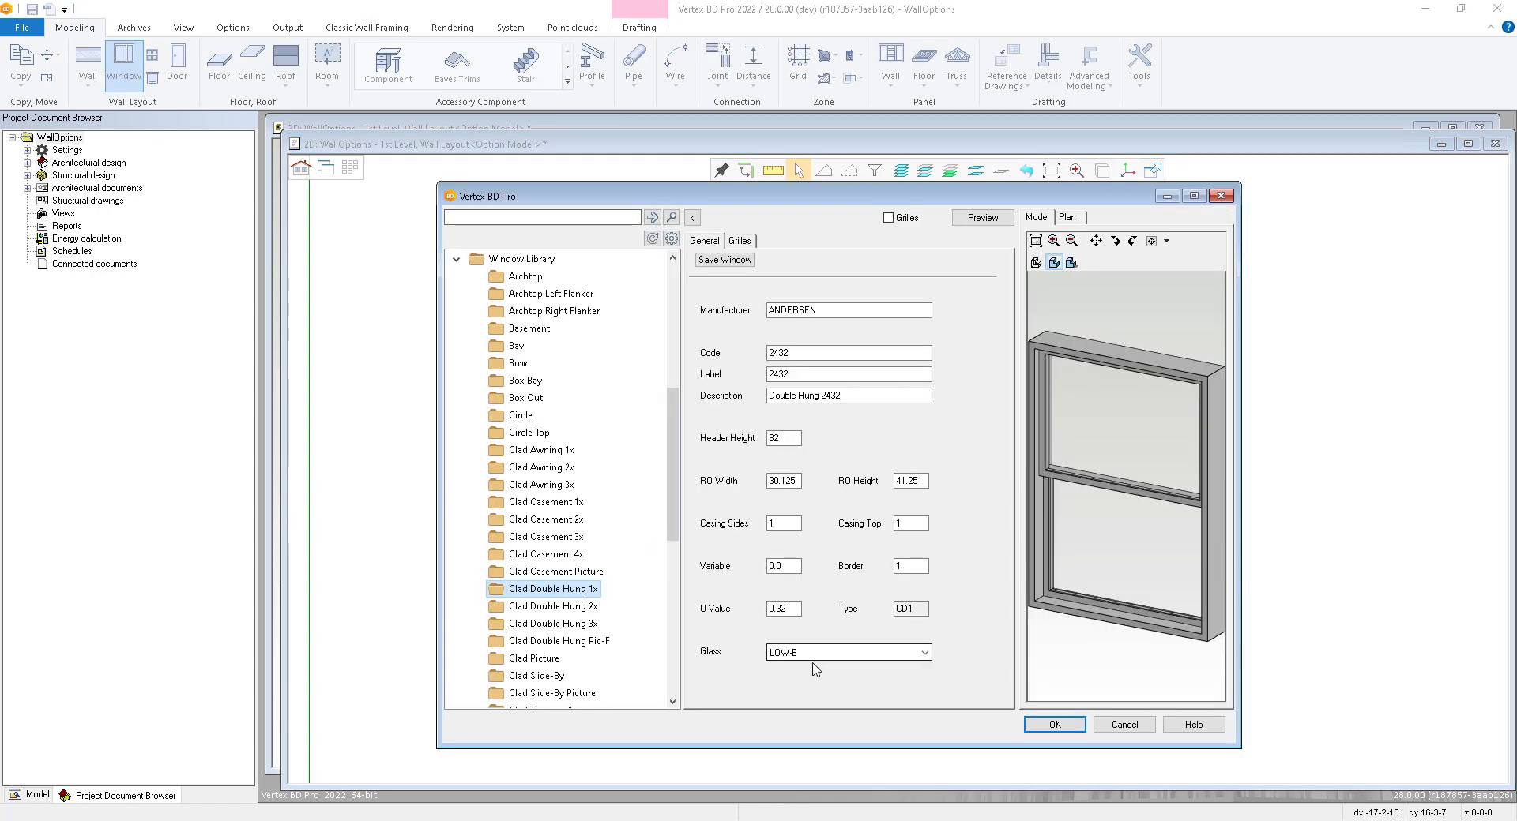
left_click(1055, 724)
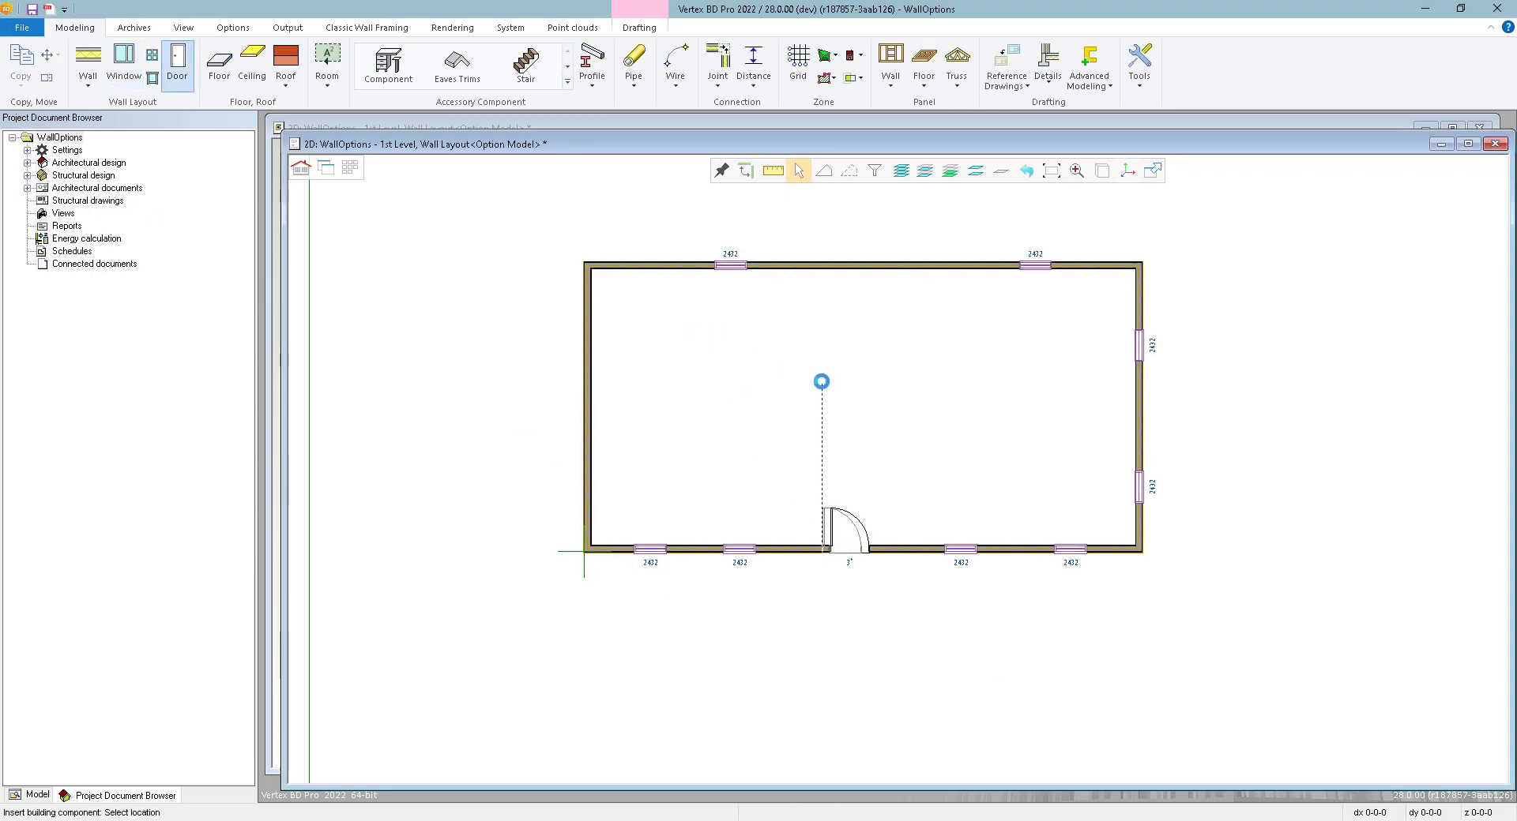
left_click(821, 381)
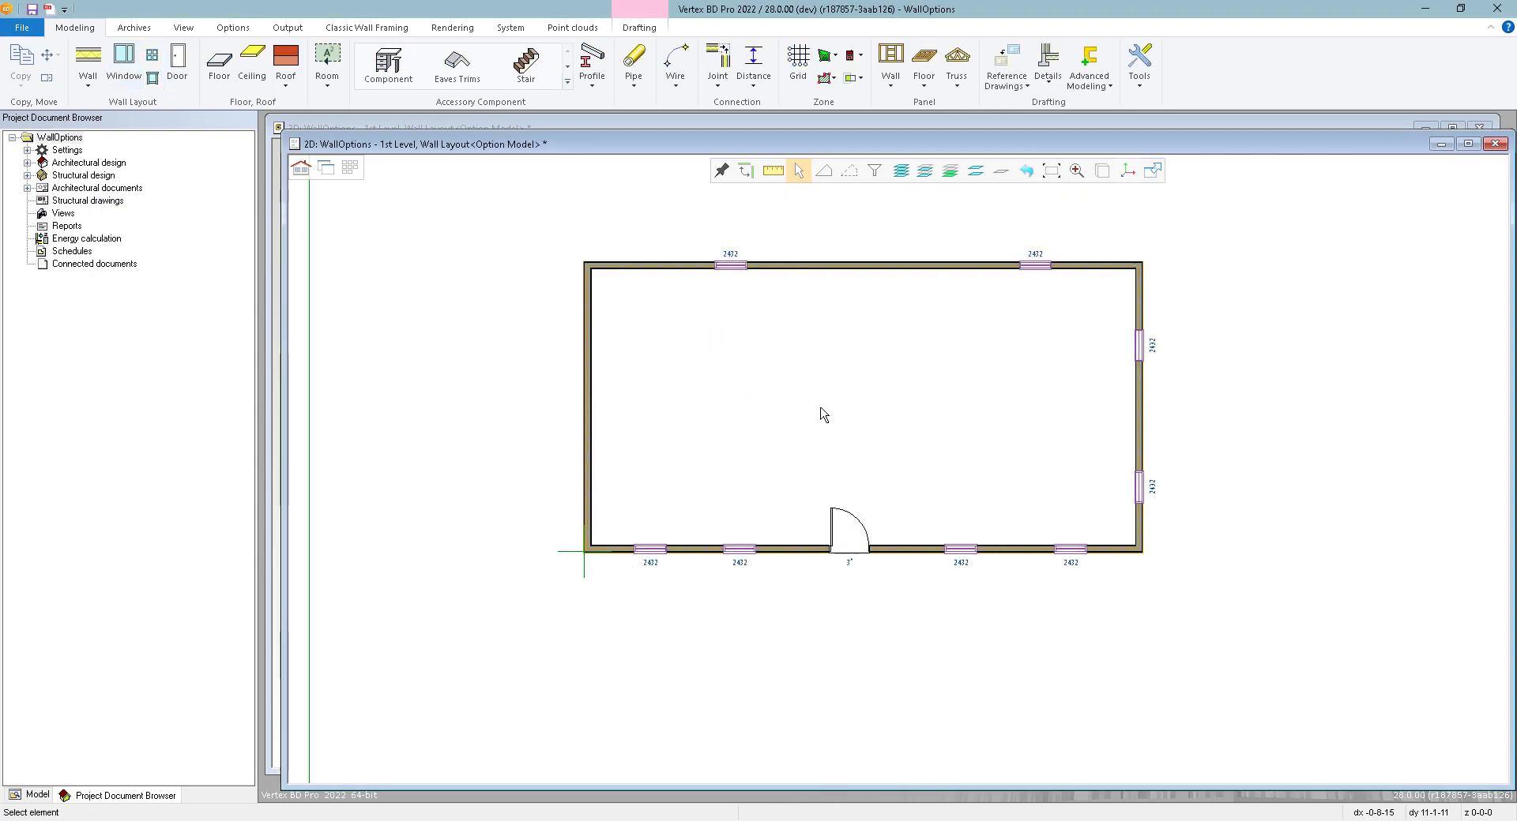
- Inspect the house in 3D from the long windowed wall, then return to the 2D layout
key("ctrl+Tab")
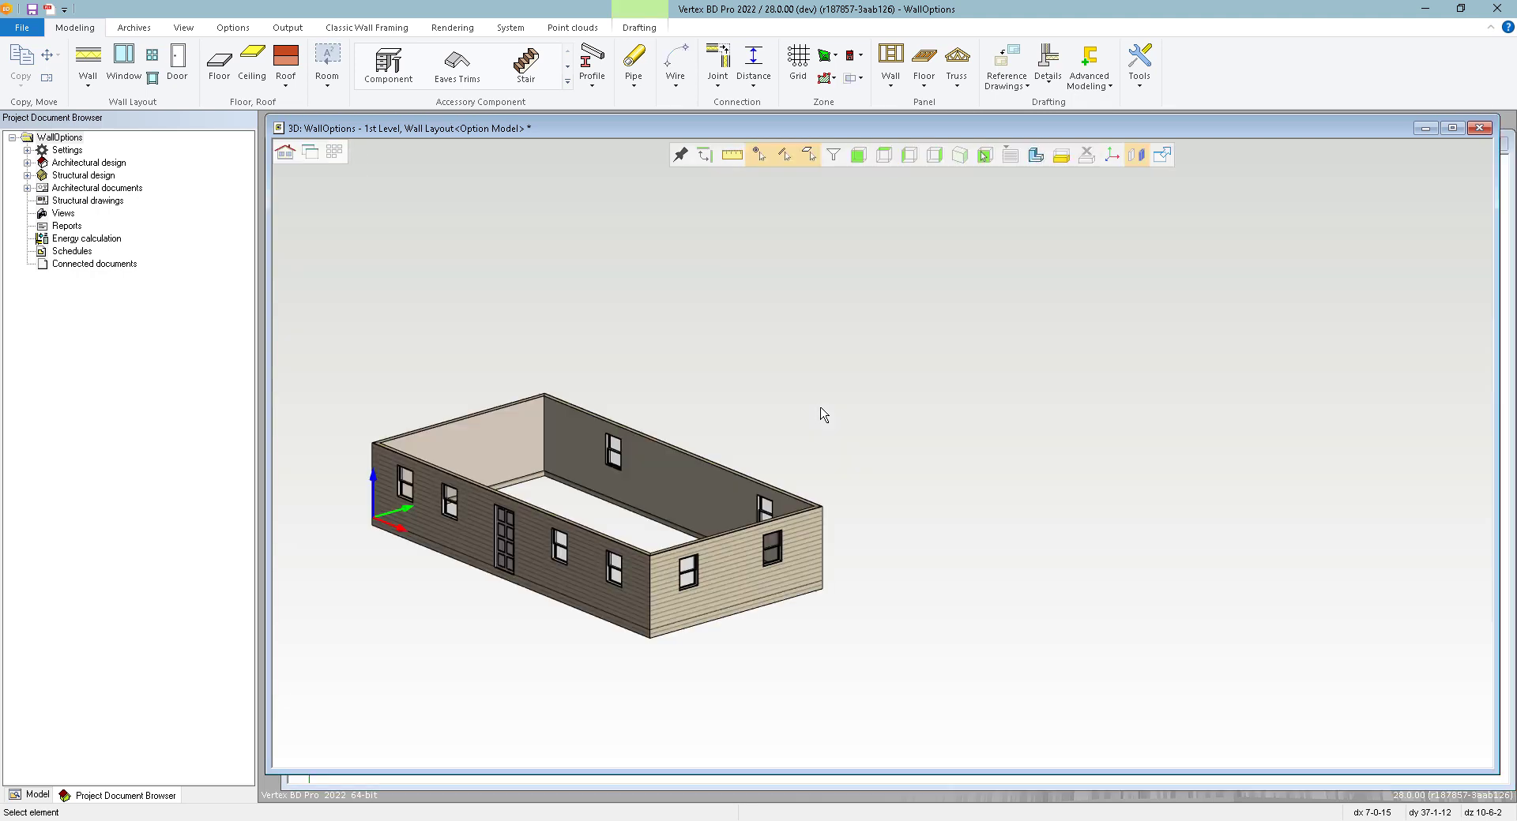
middle_click_drag(883, 461, 958, 481)
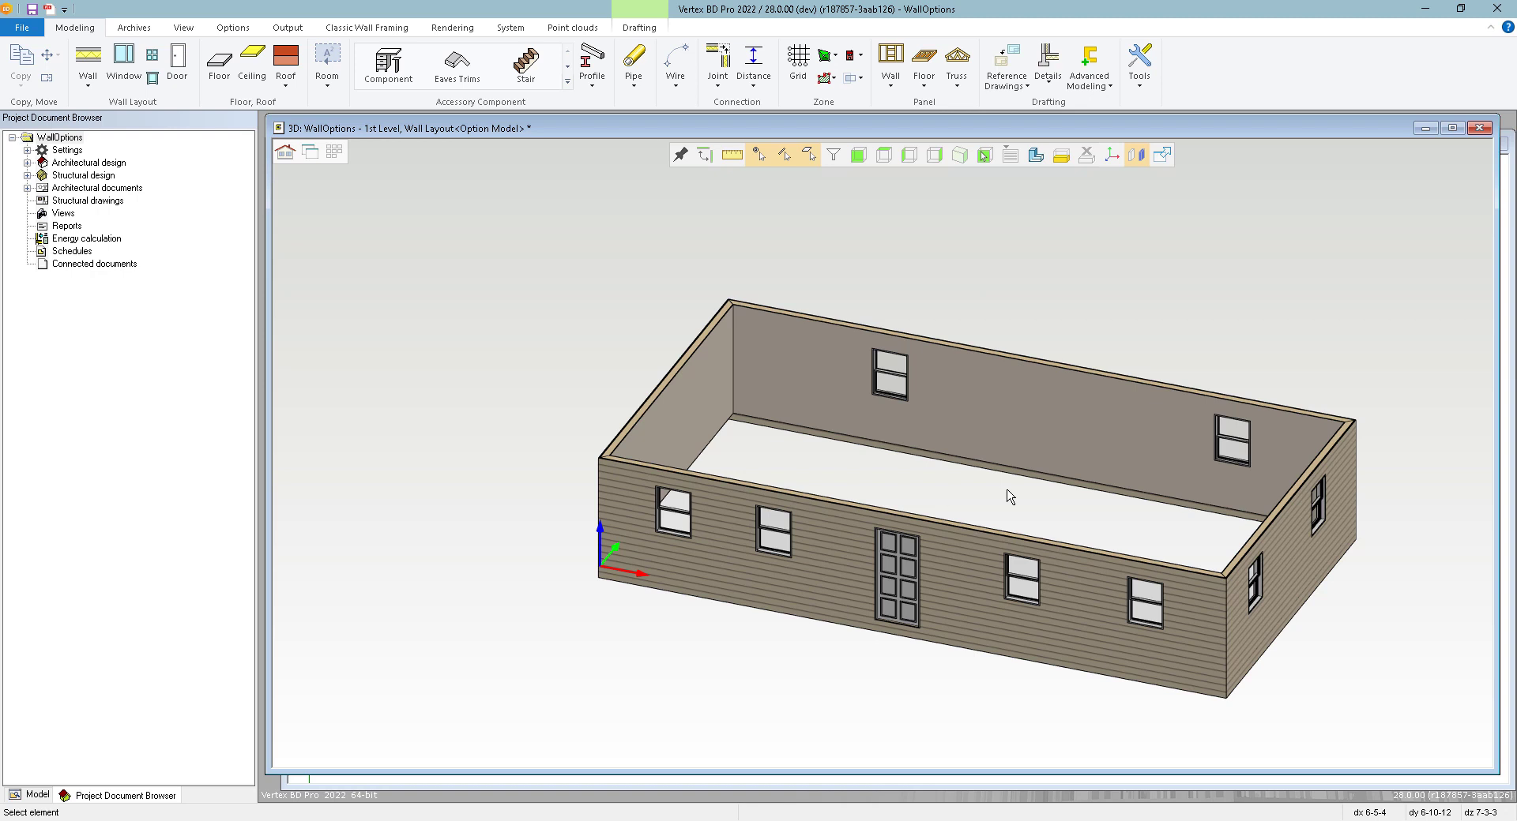
key("ctrl+Tab")
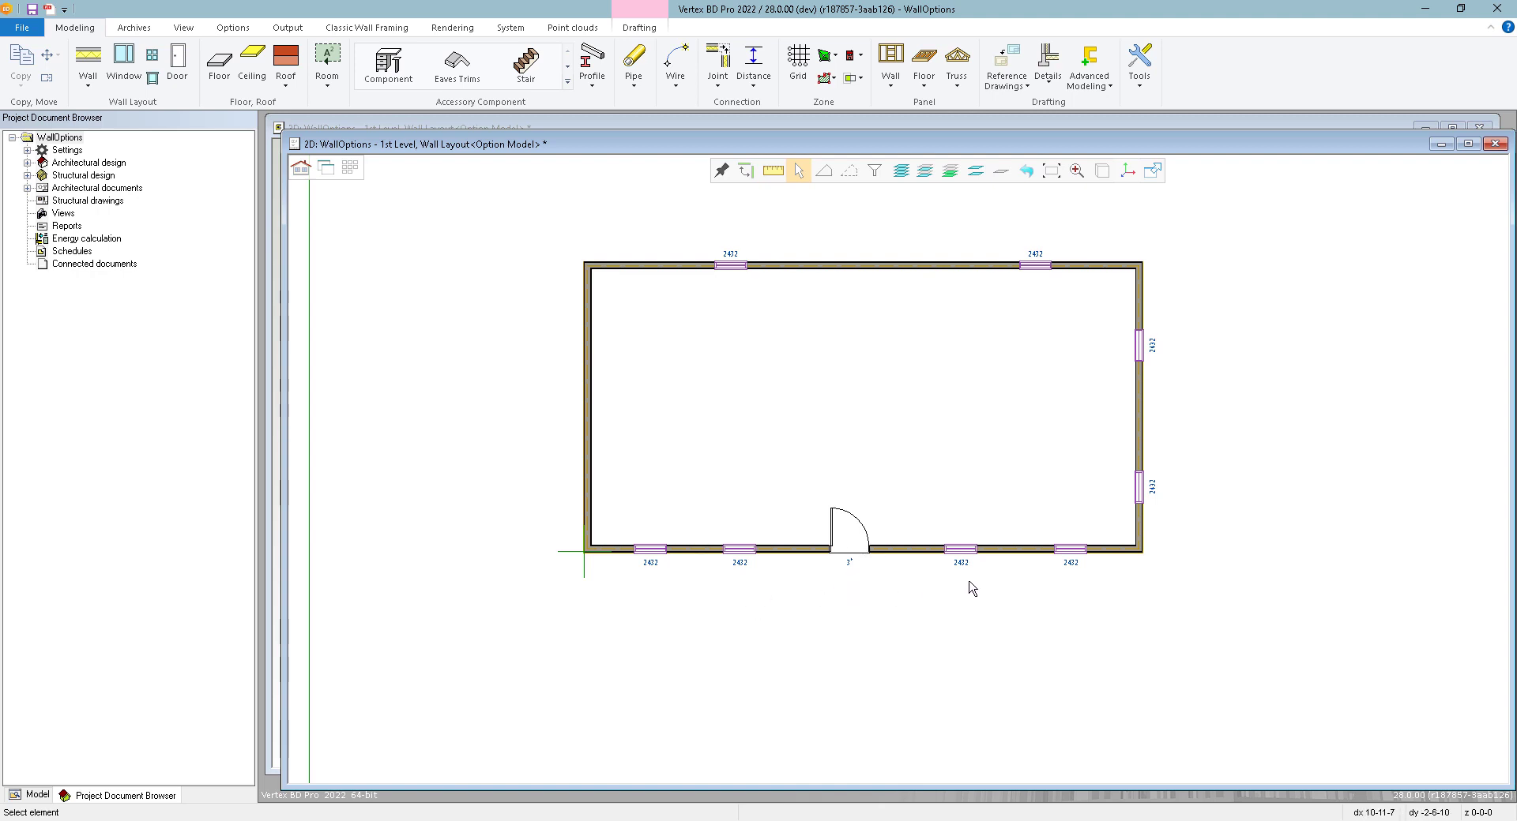
- Cut the bottom wall between the two left windows and between the two right windows
scroll(969, 589, "up", 1)
left_click(649, 485)
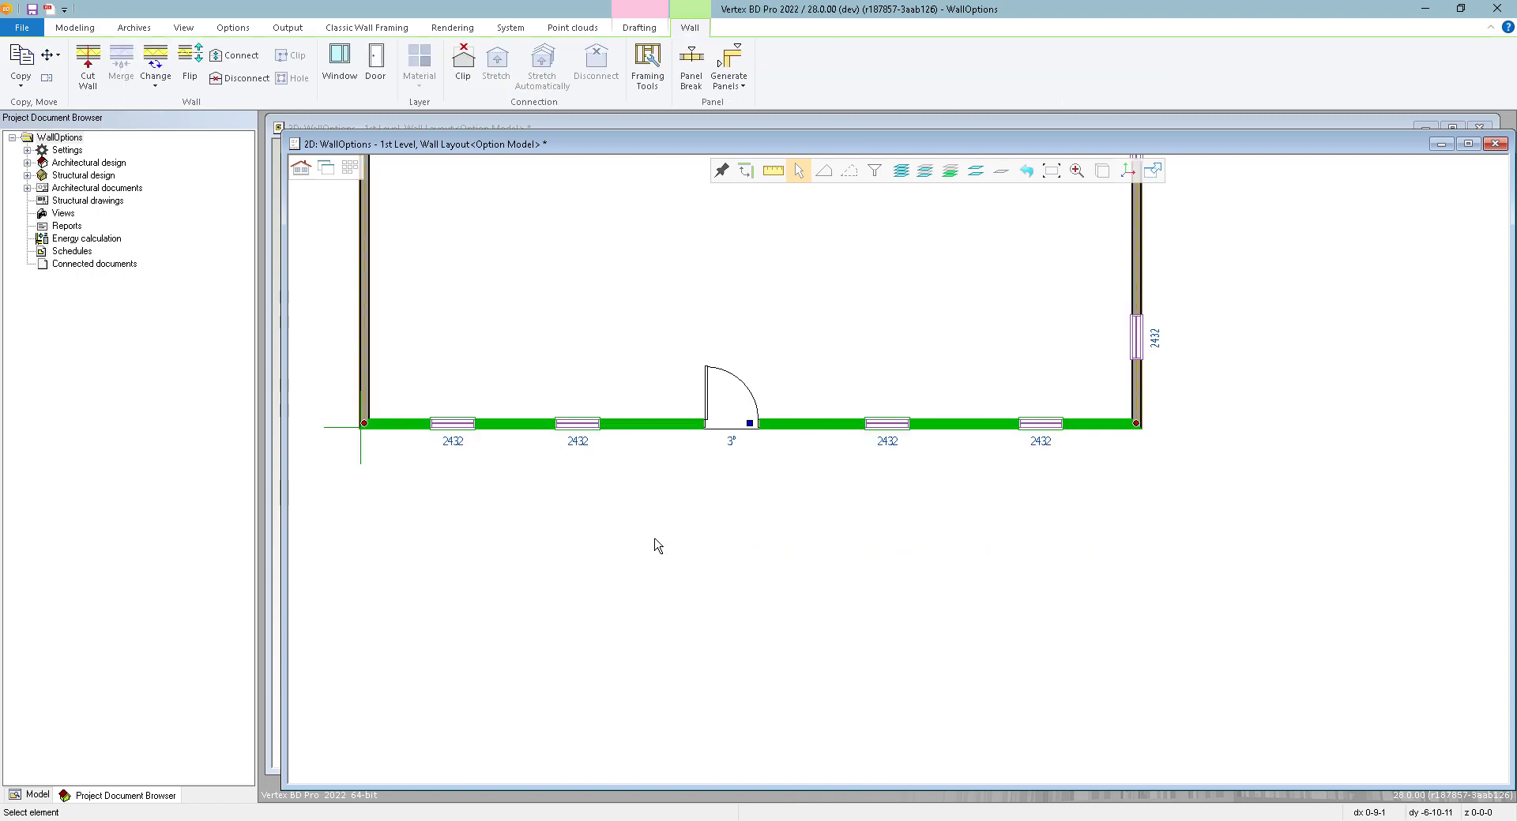
right_click(656, 542)
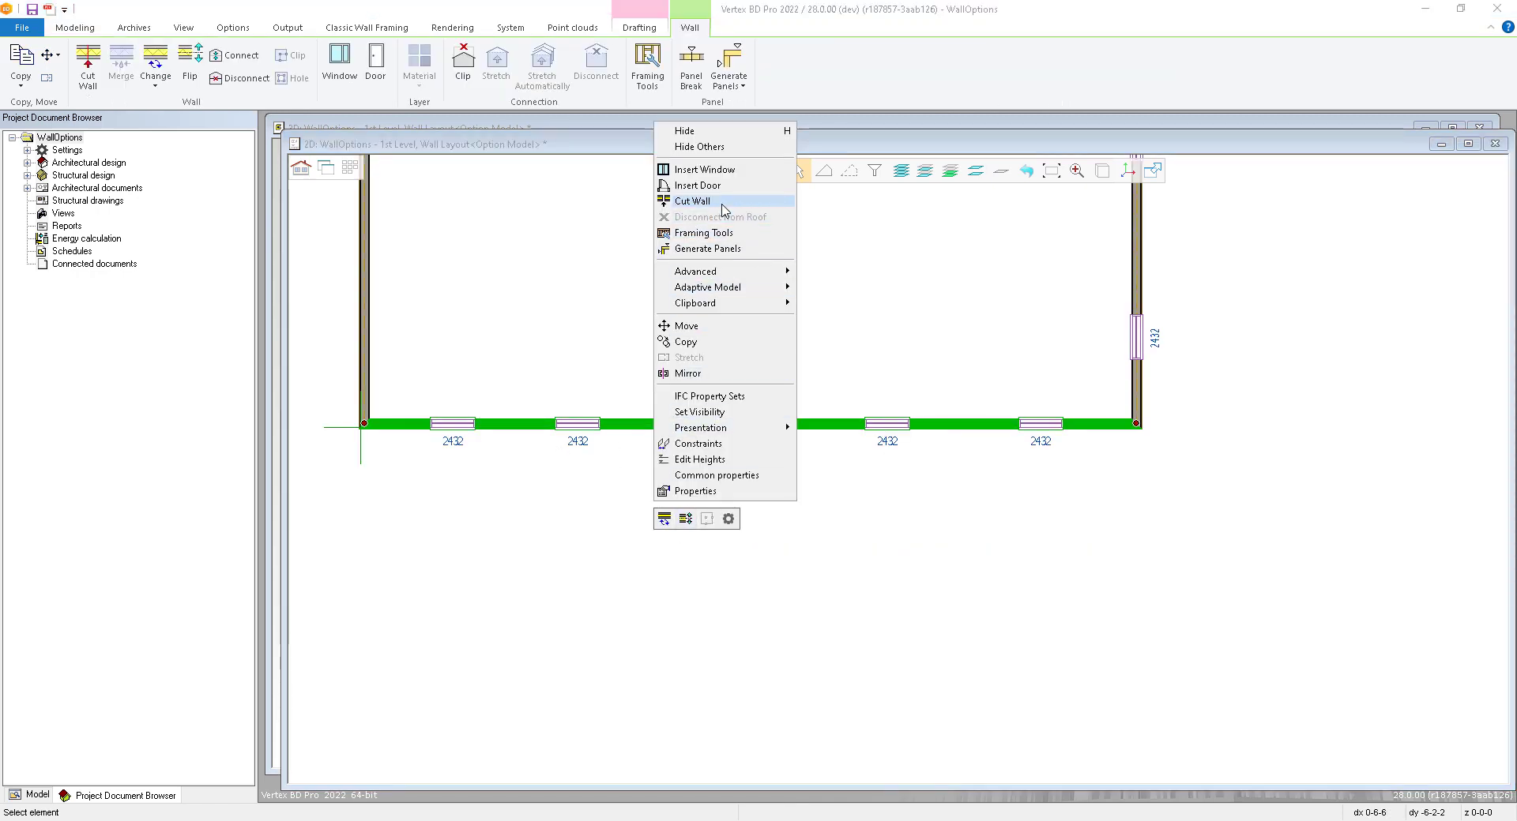
left_click(692, 201)
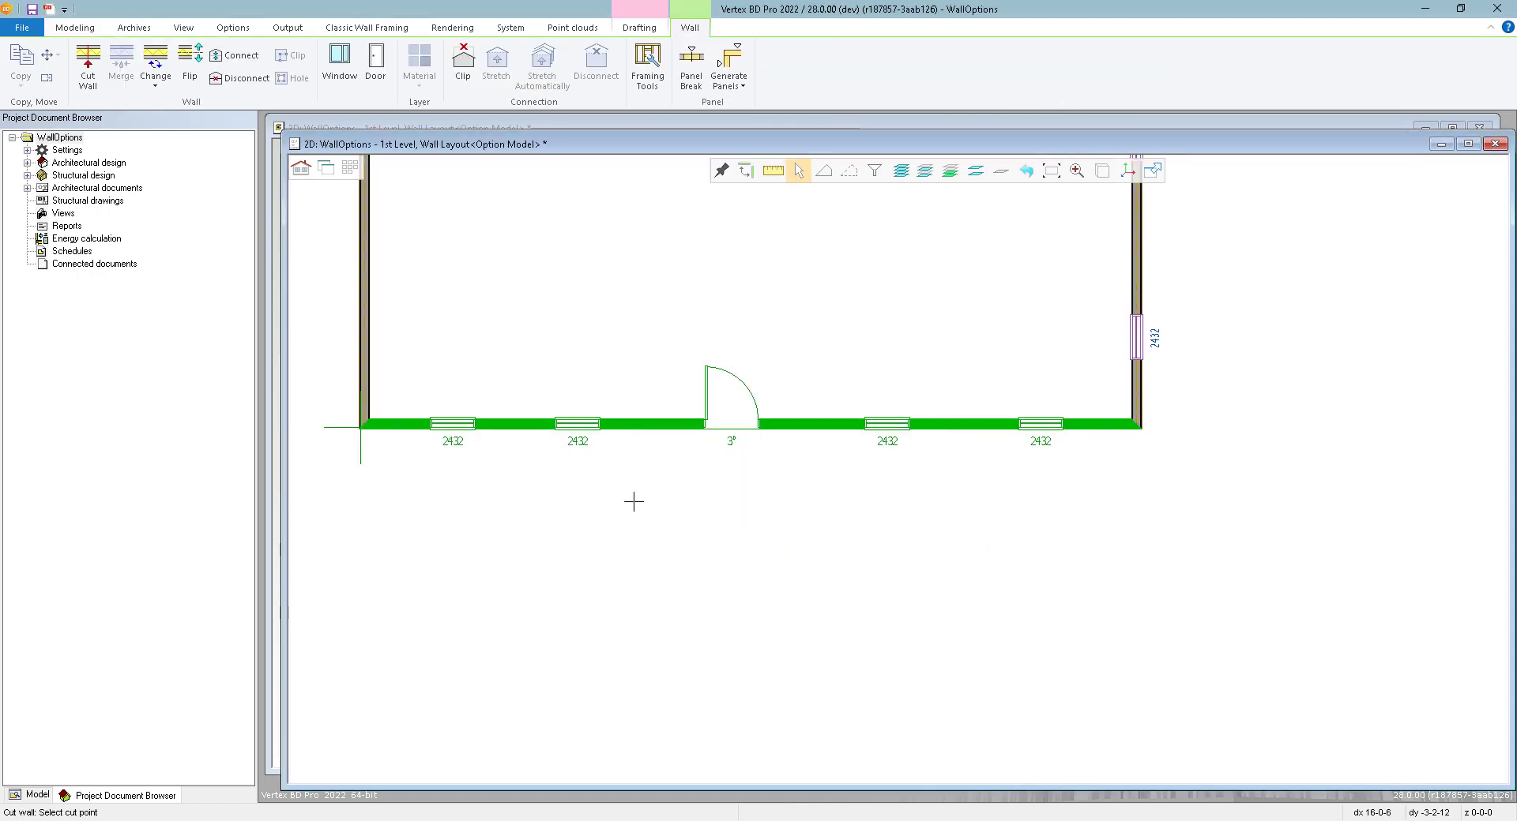
left_click(513, 428)
right_click(958, 438)
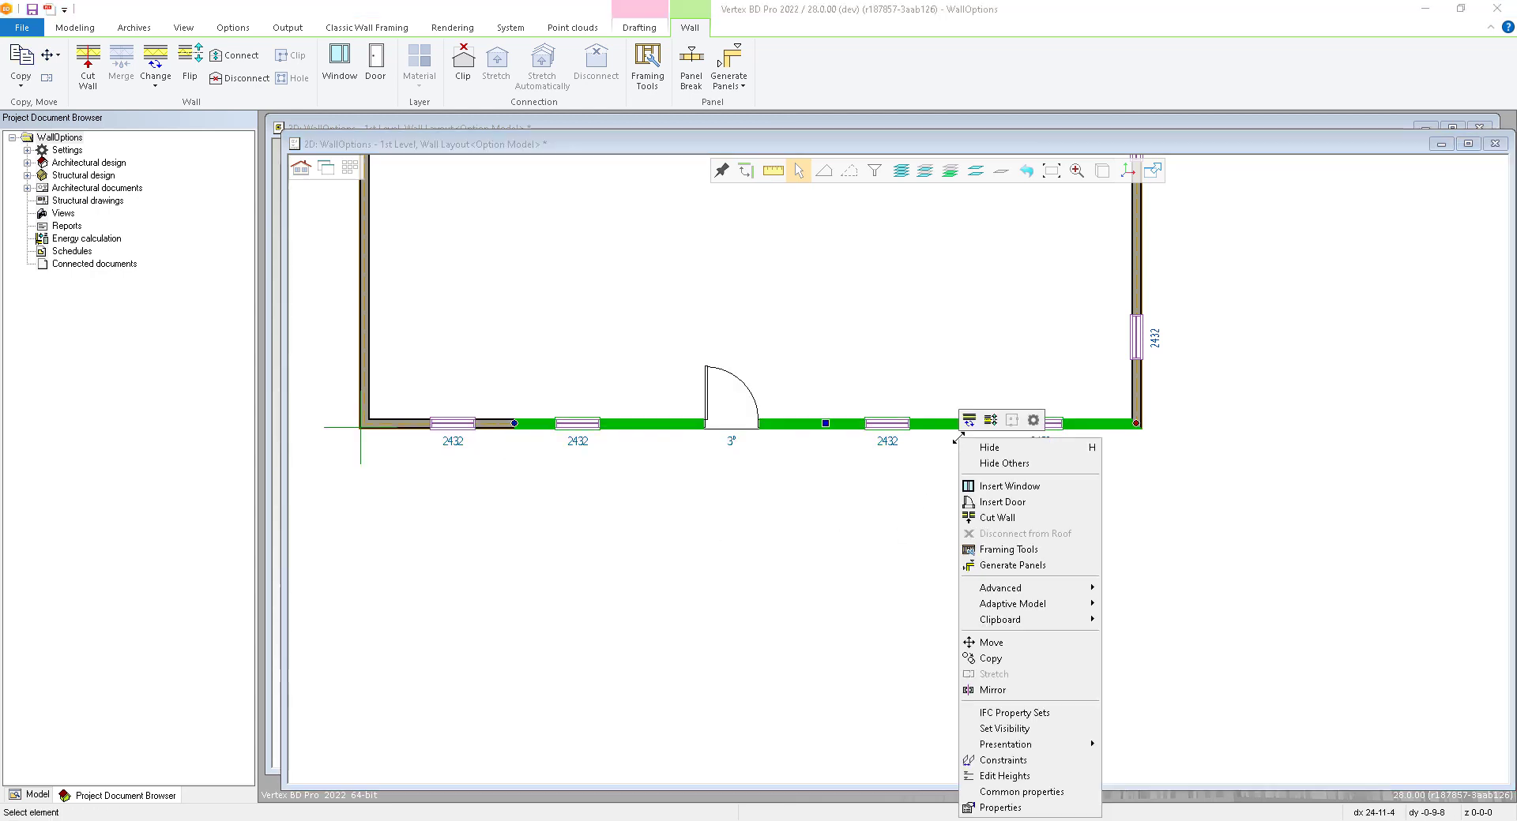
left_click(997, 518)
left_click(970, 429)
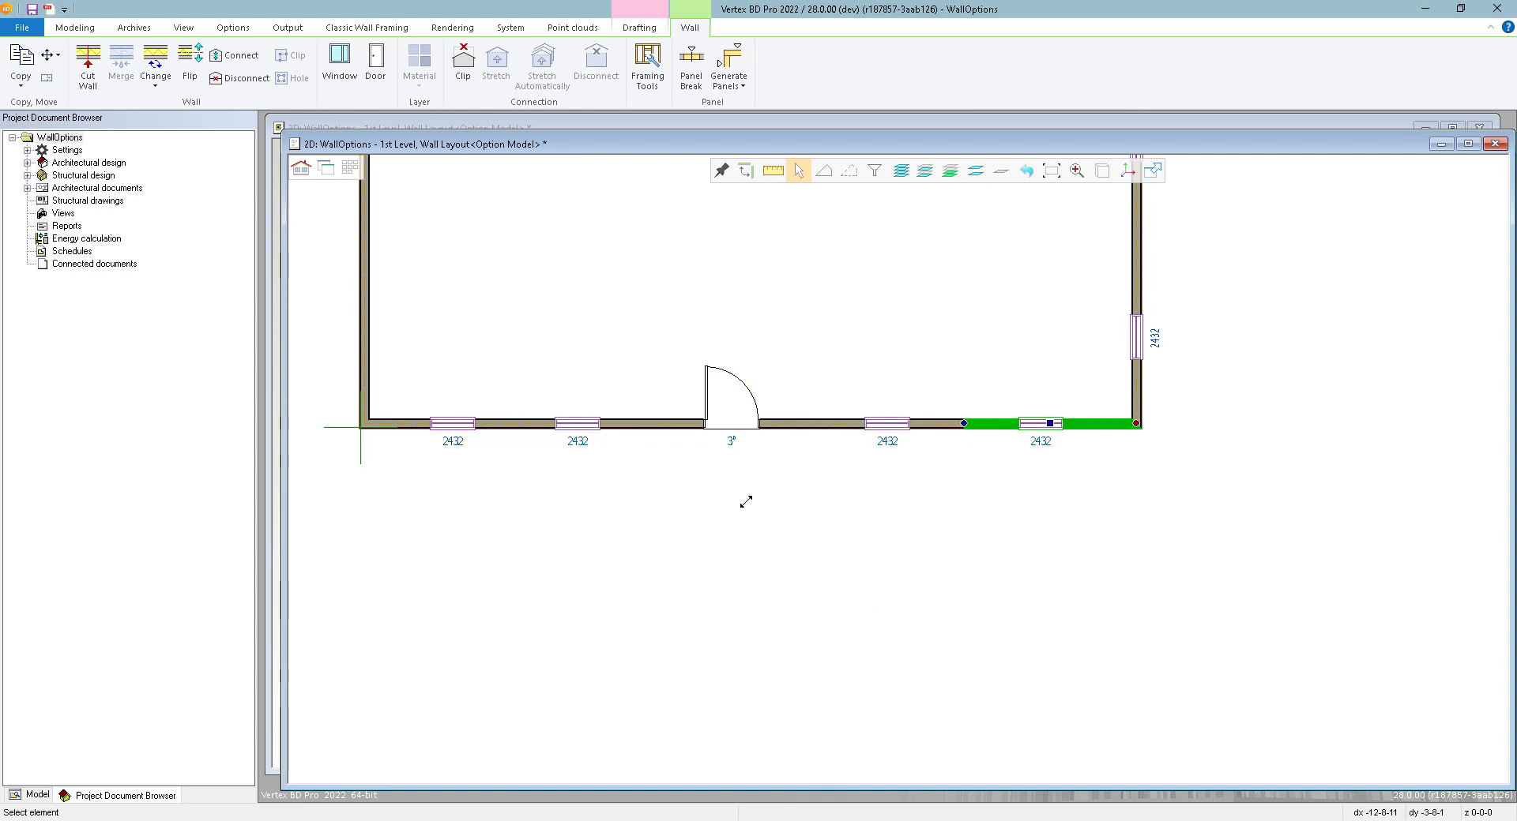
left_click(806, 517)
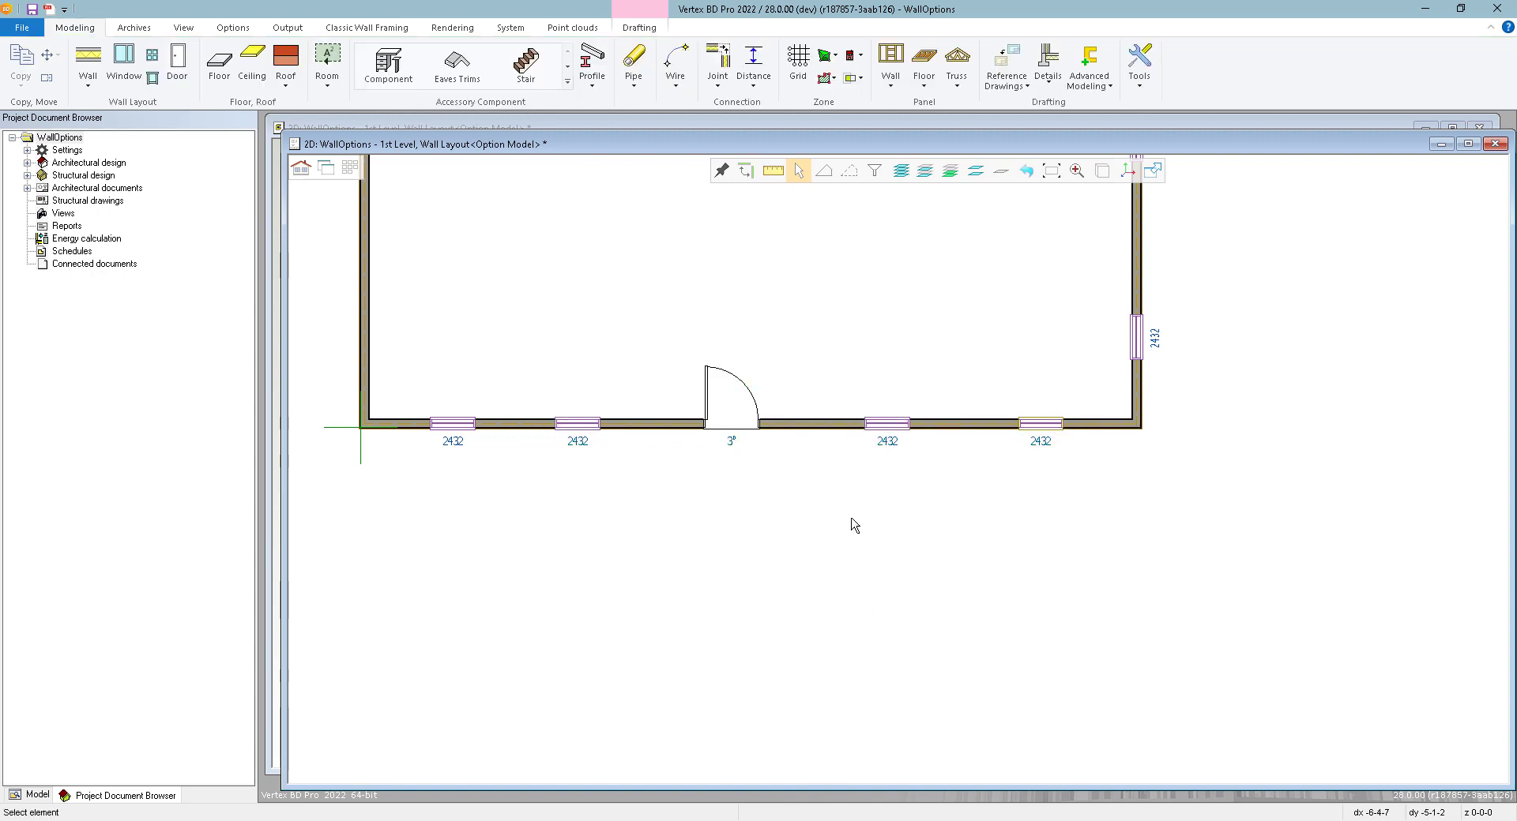
- Shift the middle wall piece's right end by .125 and its left end by 1/2
left_click(821, 425)
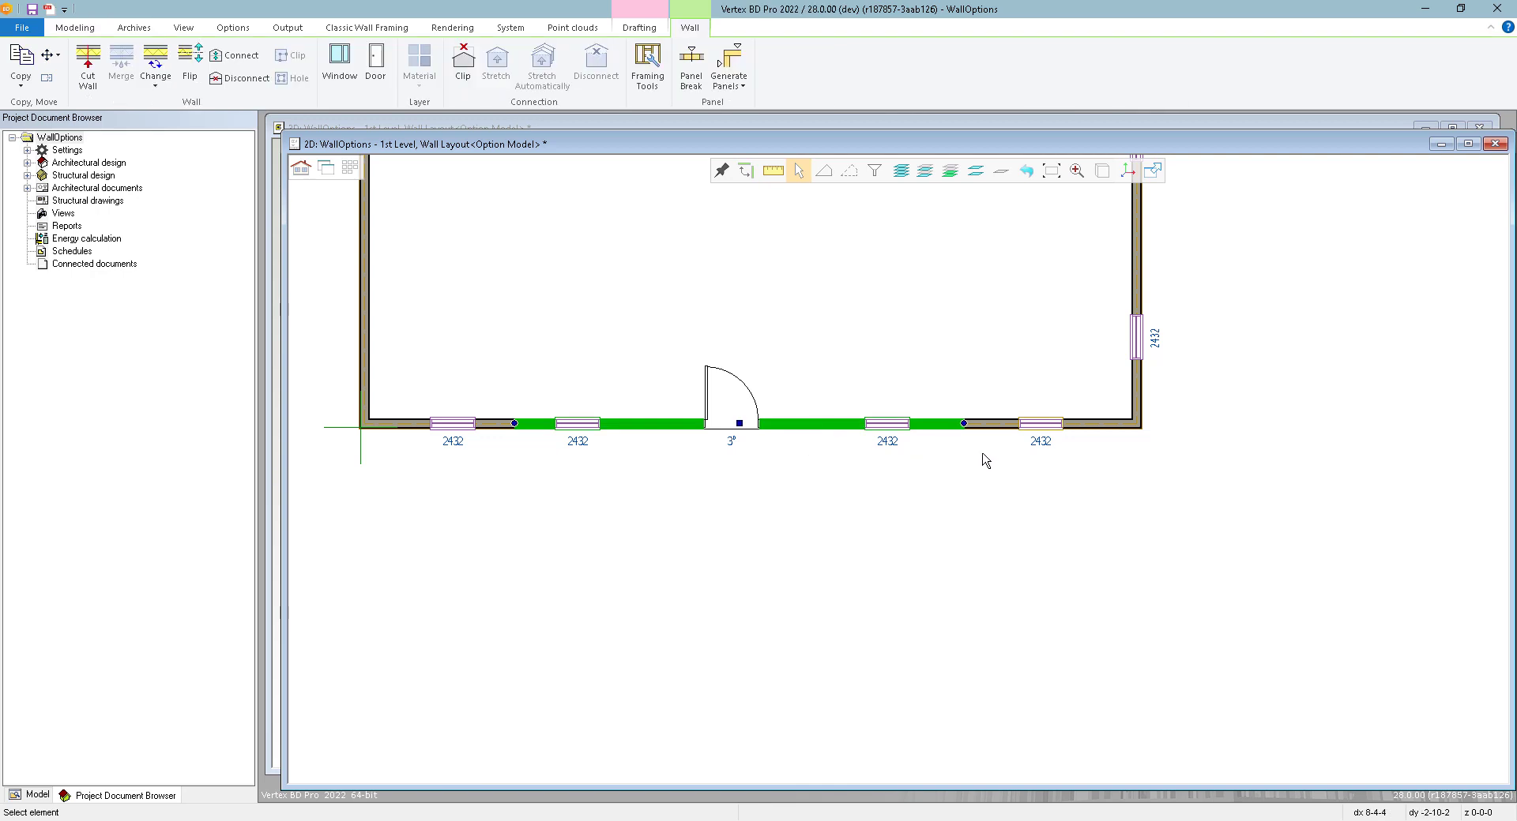
scroll(970, 478, "up", 3)
scroll(880, 512, "up", 2)
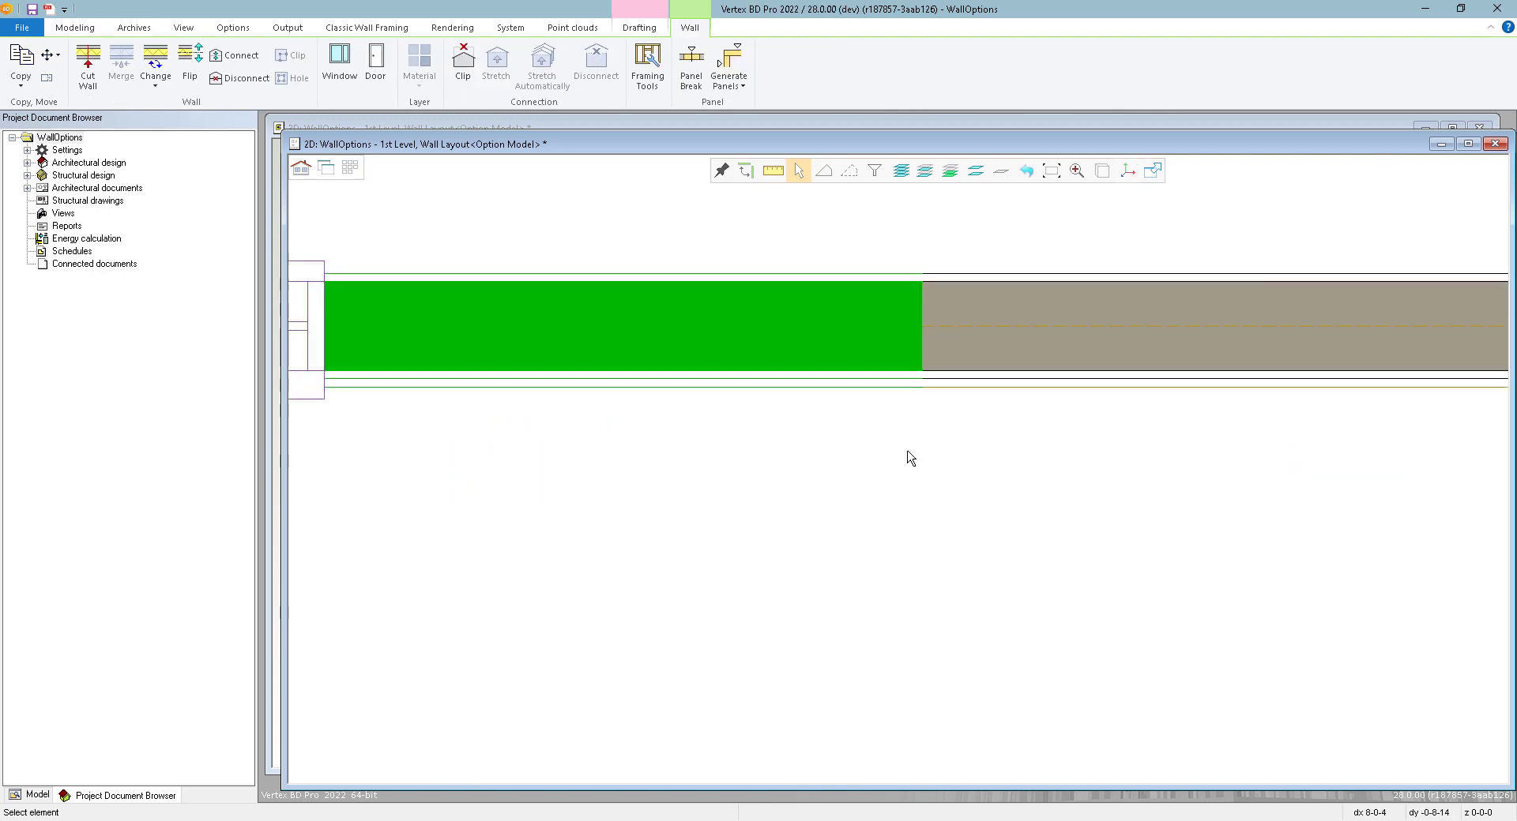
left_click(921, 326)
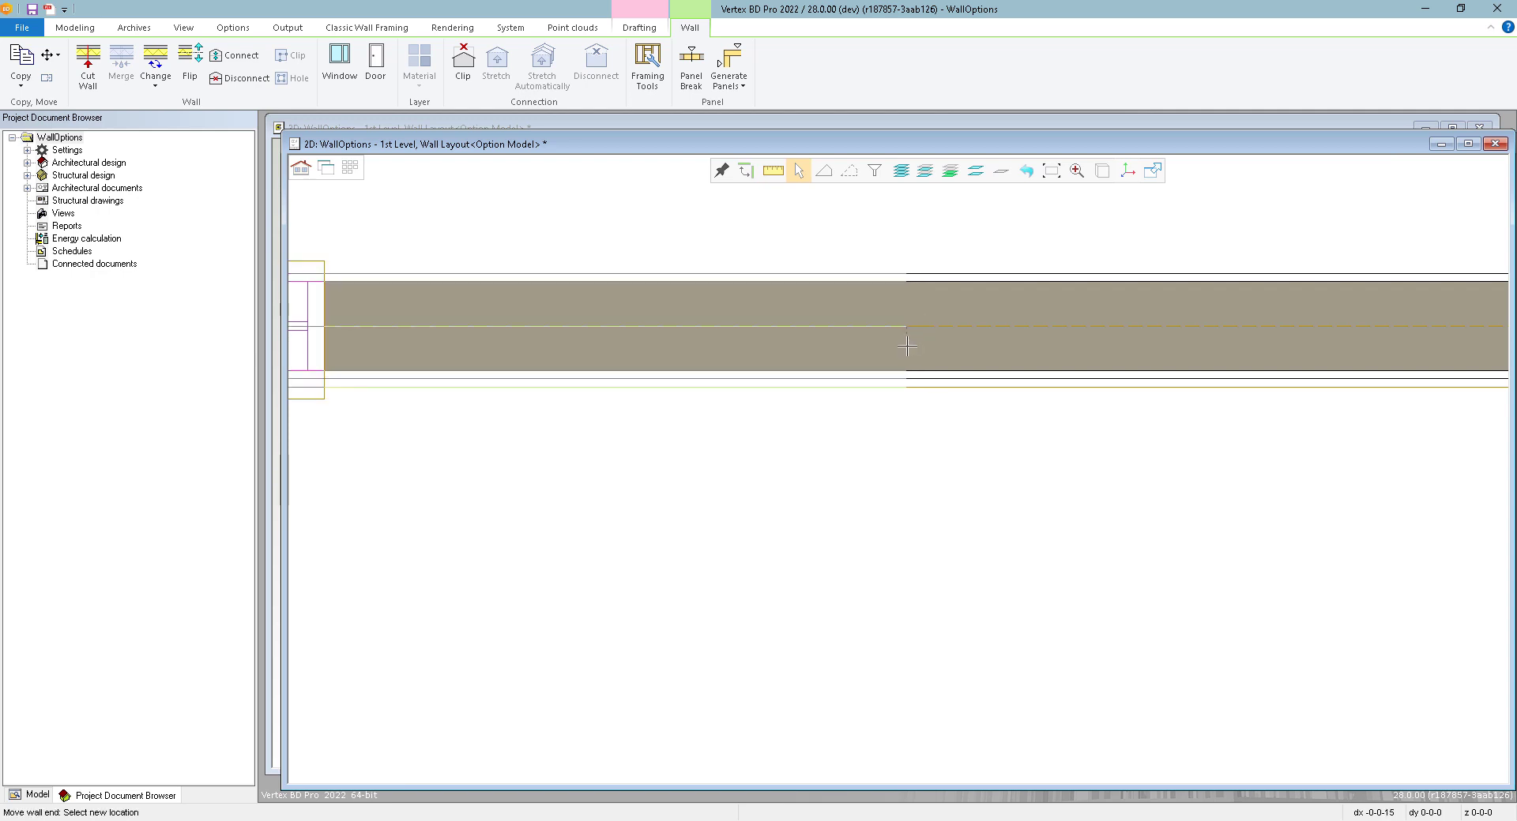
type(".125")
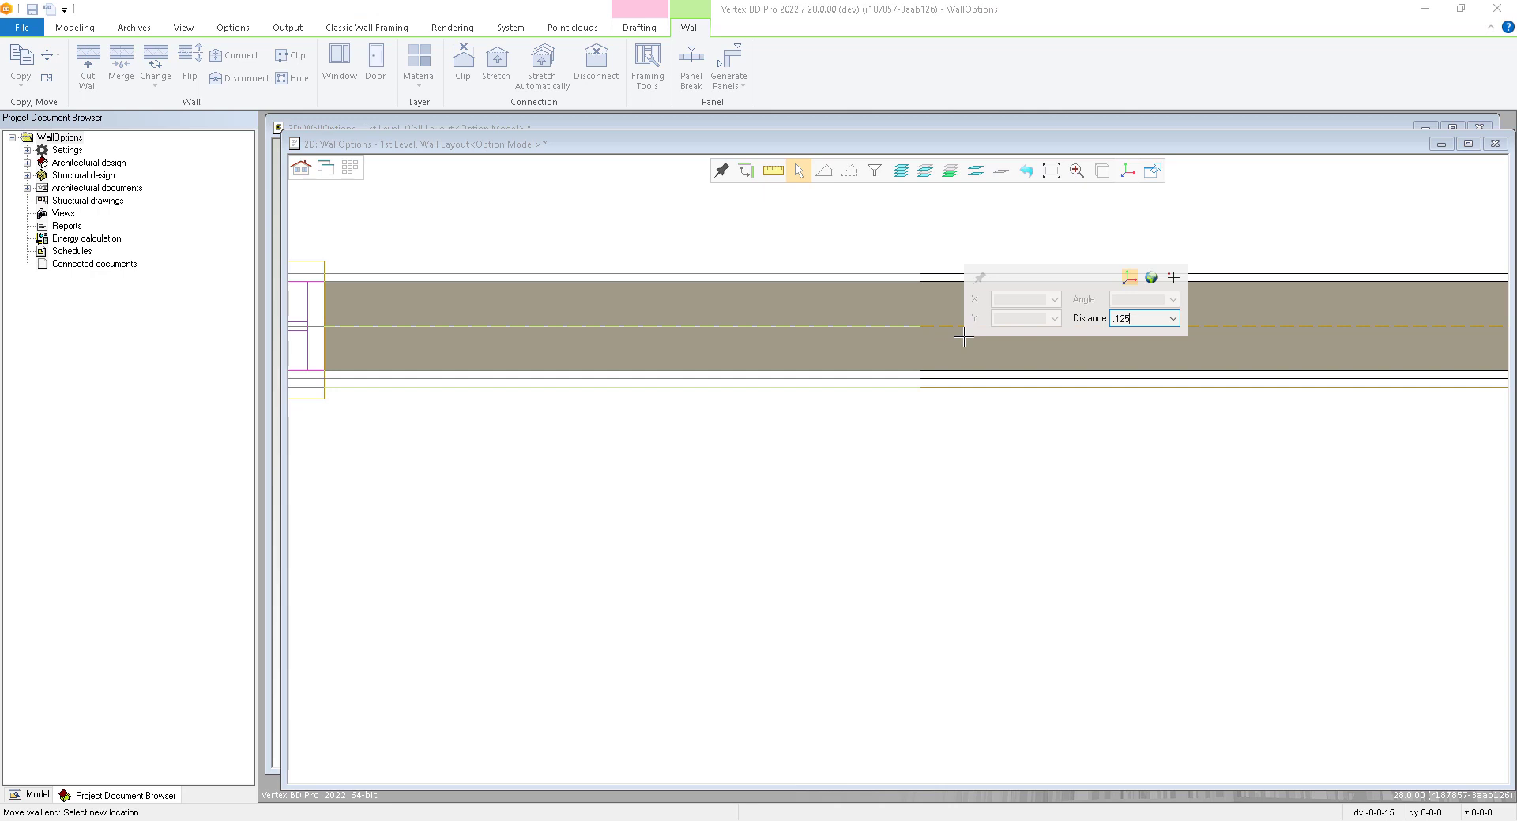
key("Return")
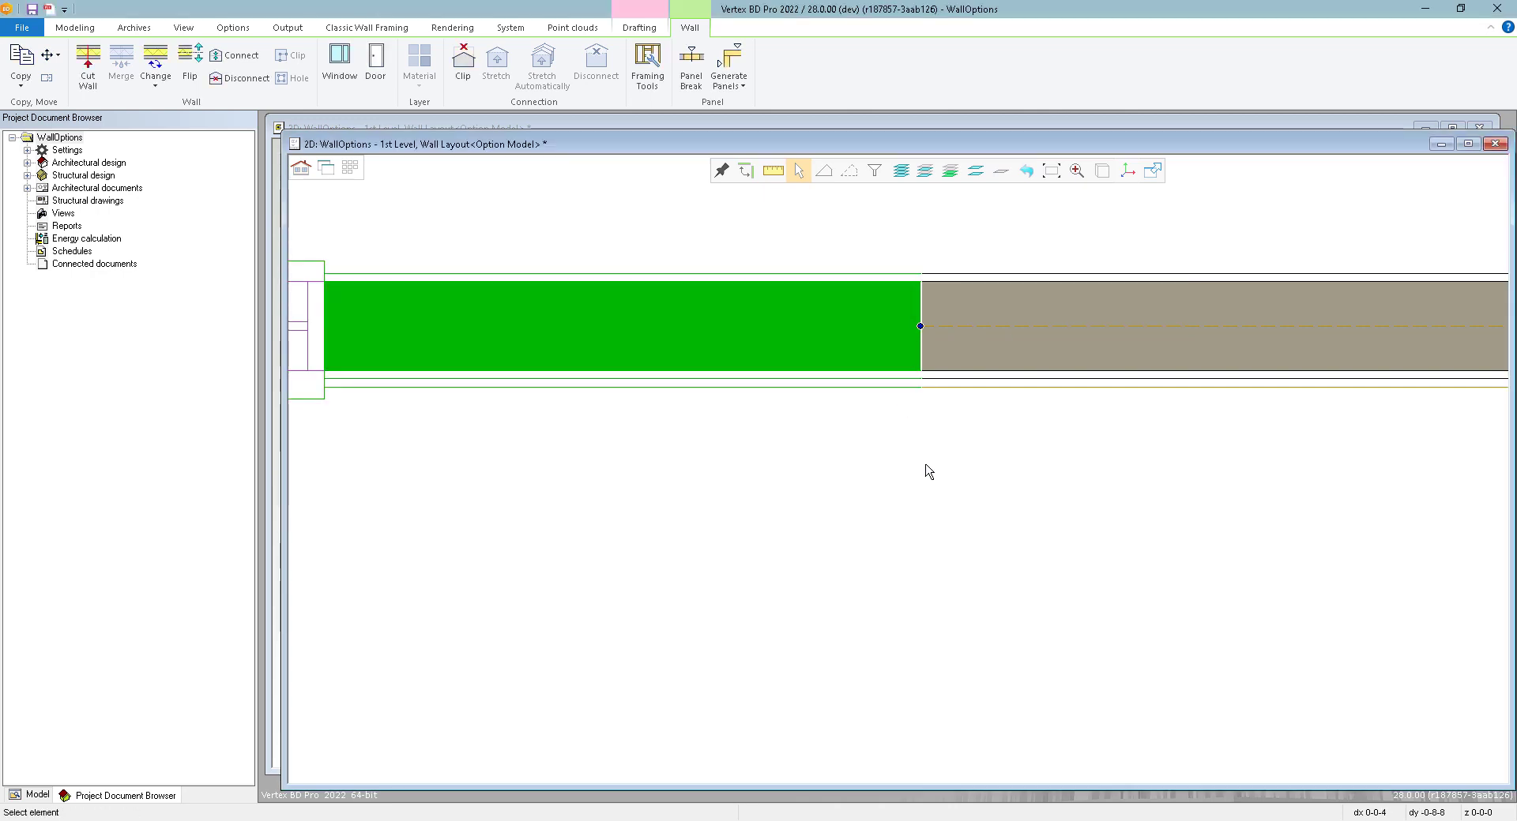
scroll(793, 486, "down", 3)
scroll(796, 478, "up", 5)
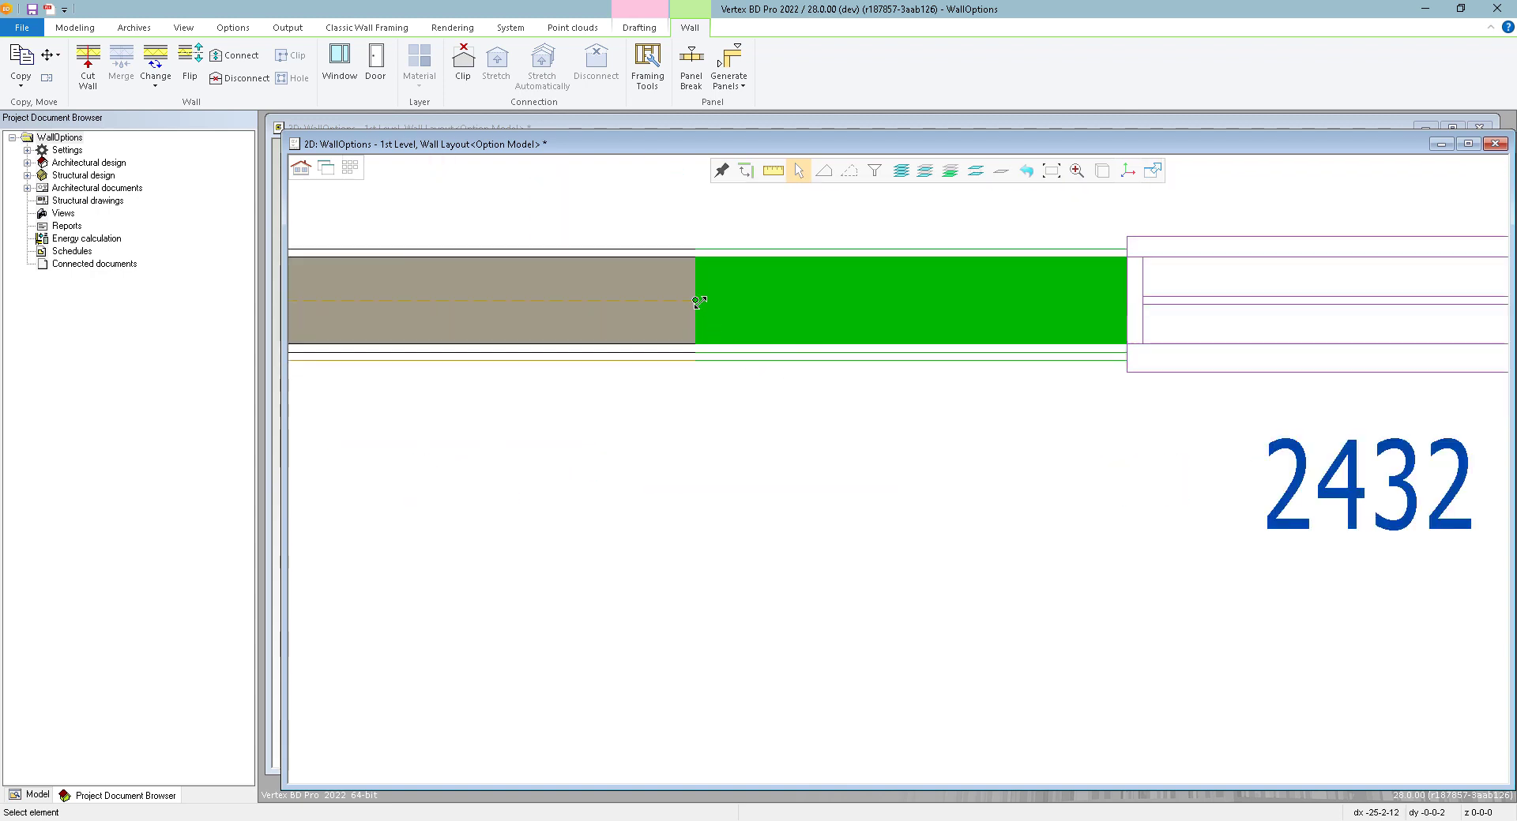
left_click(698, 301)
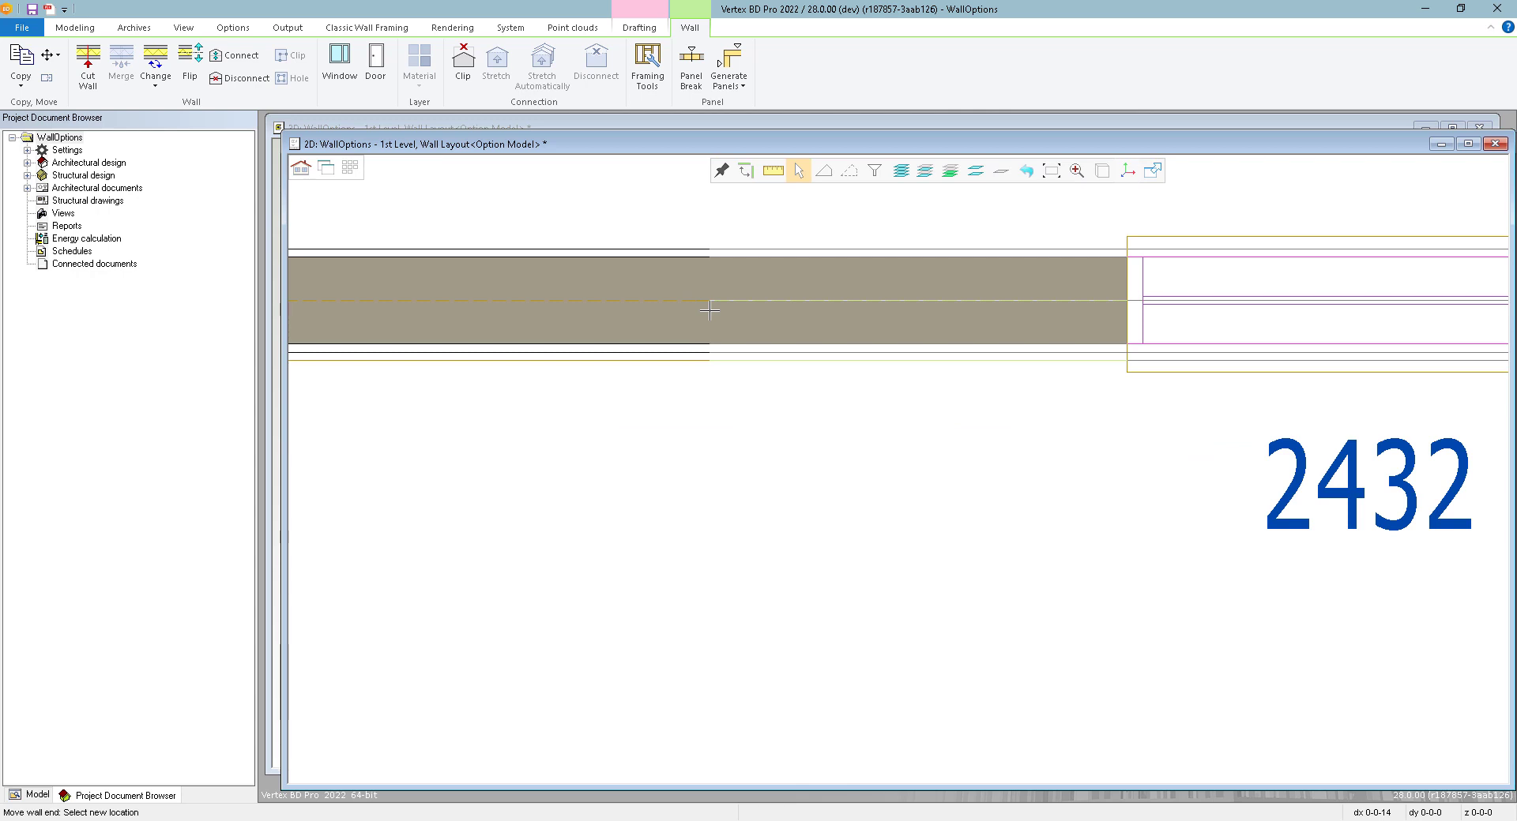
type("1/2")
key("Return")
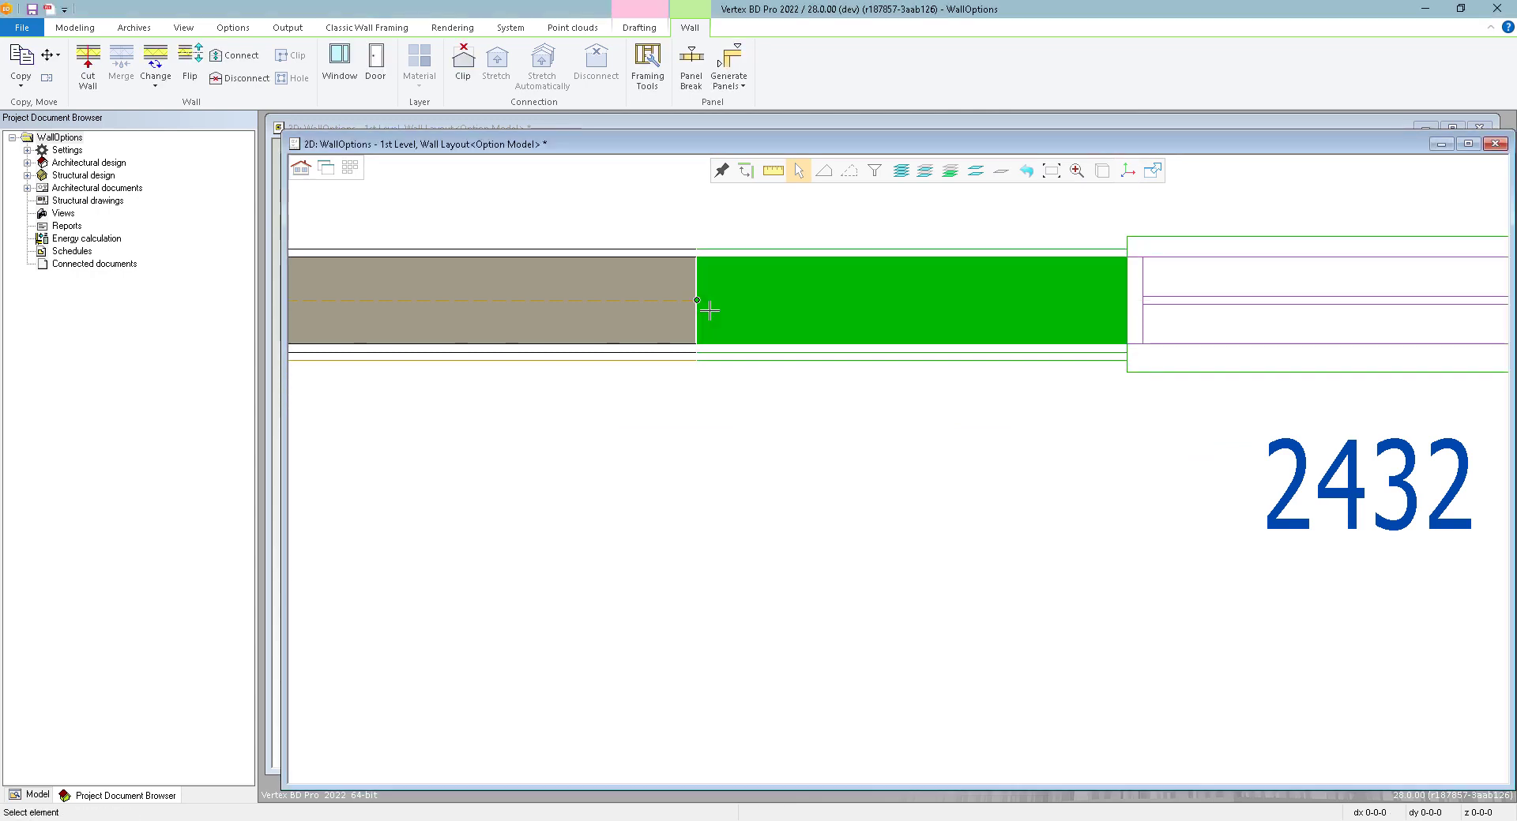
scroll(1090, 538, "down", 4)
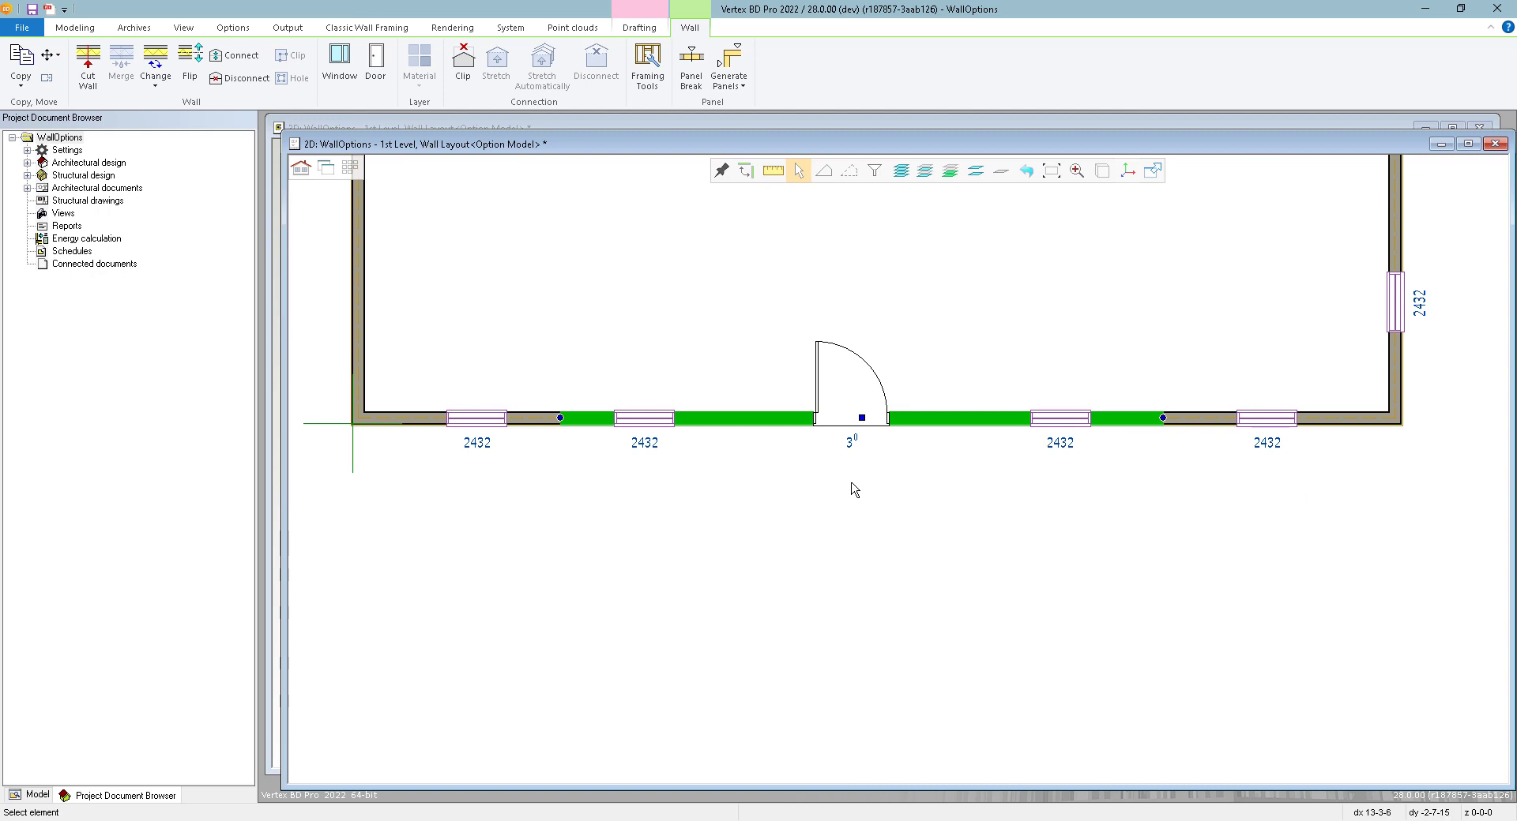
- Define a new design option from the middle bottom walls, second window and door, with its origin at the wall joint
left_click(248, 32)
left_click(20, 59)
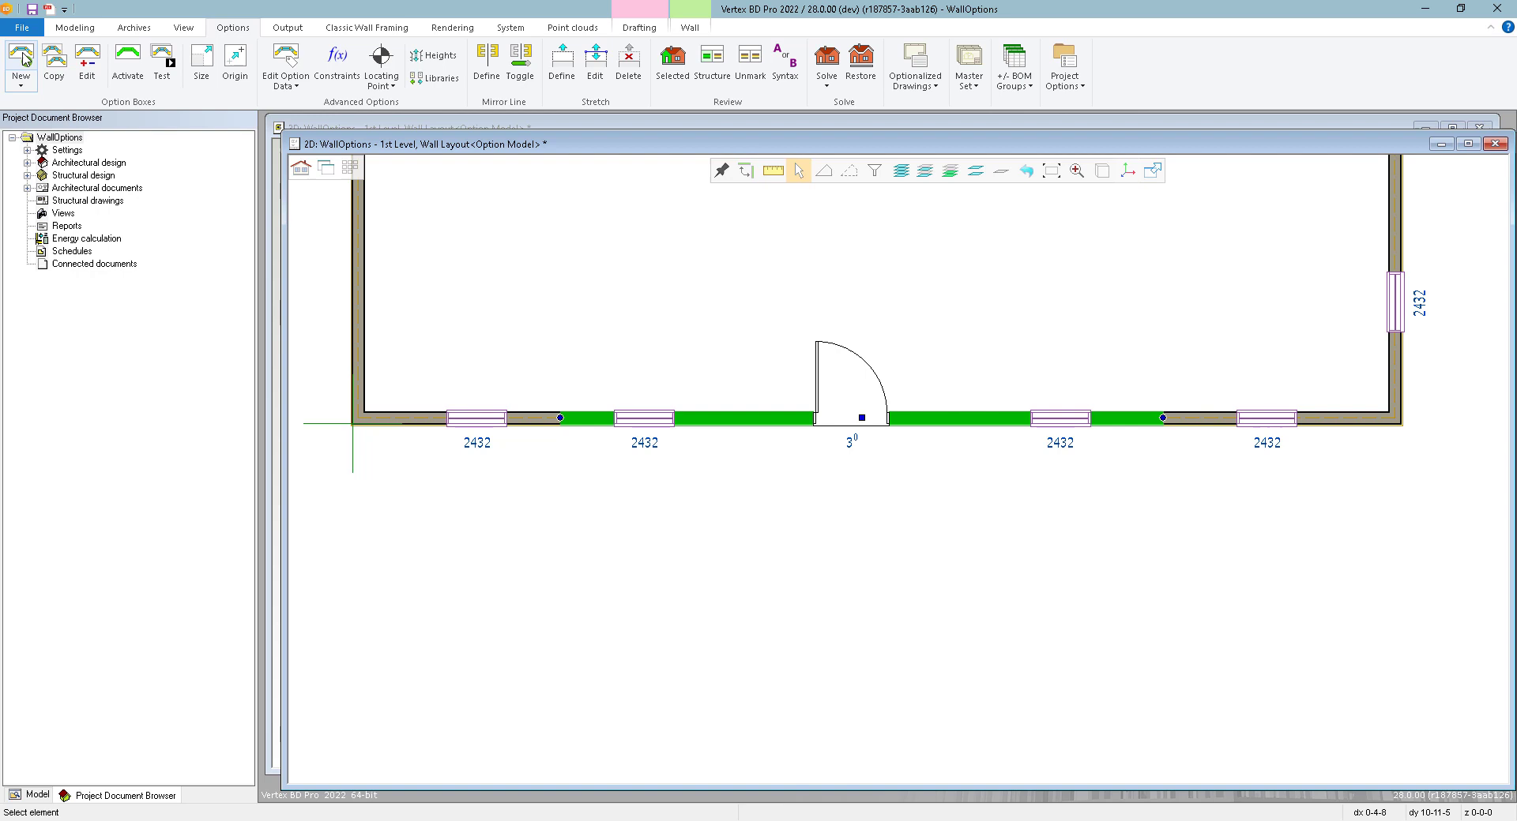
left_click(760, 421)
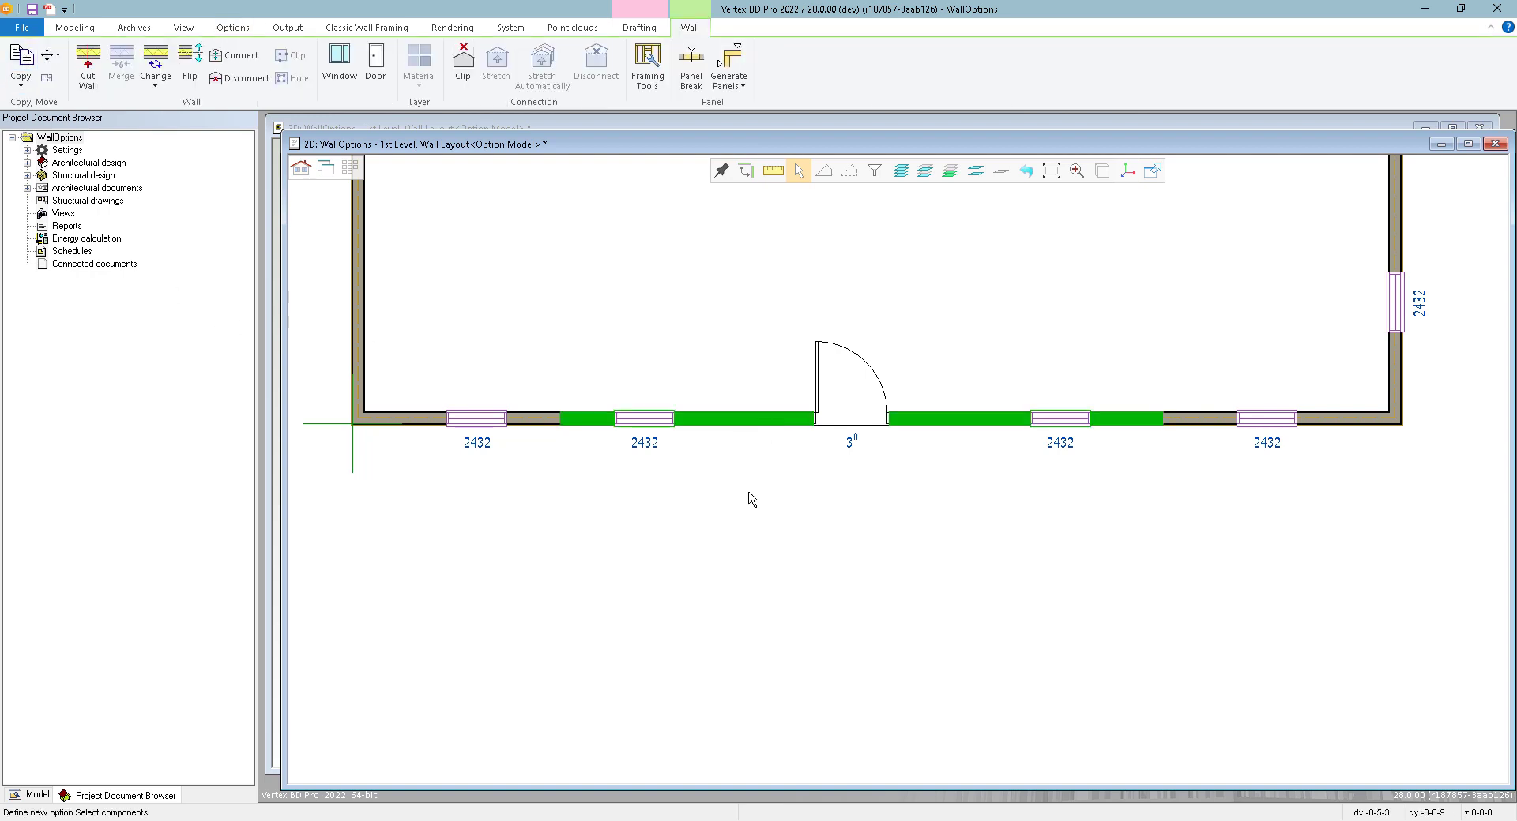
left_click(644, 448)
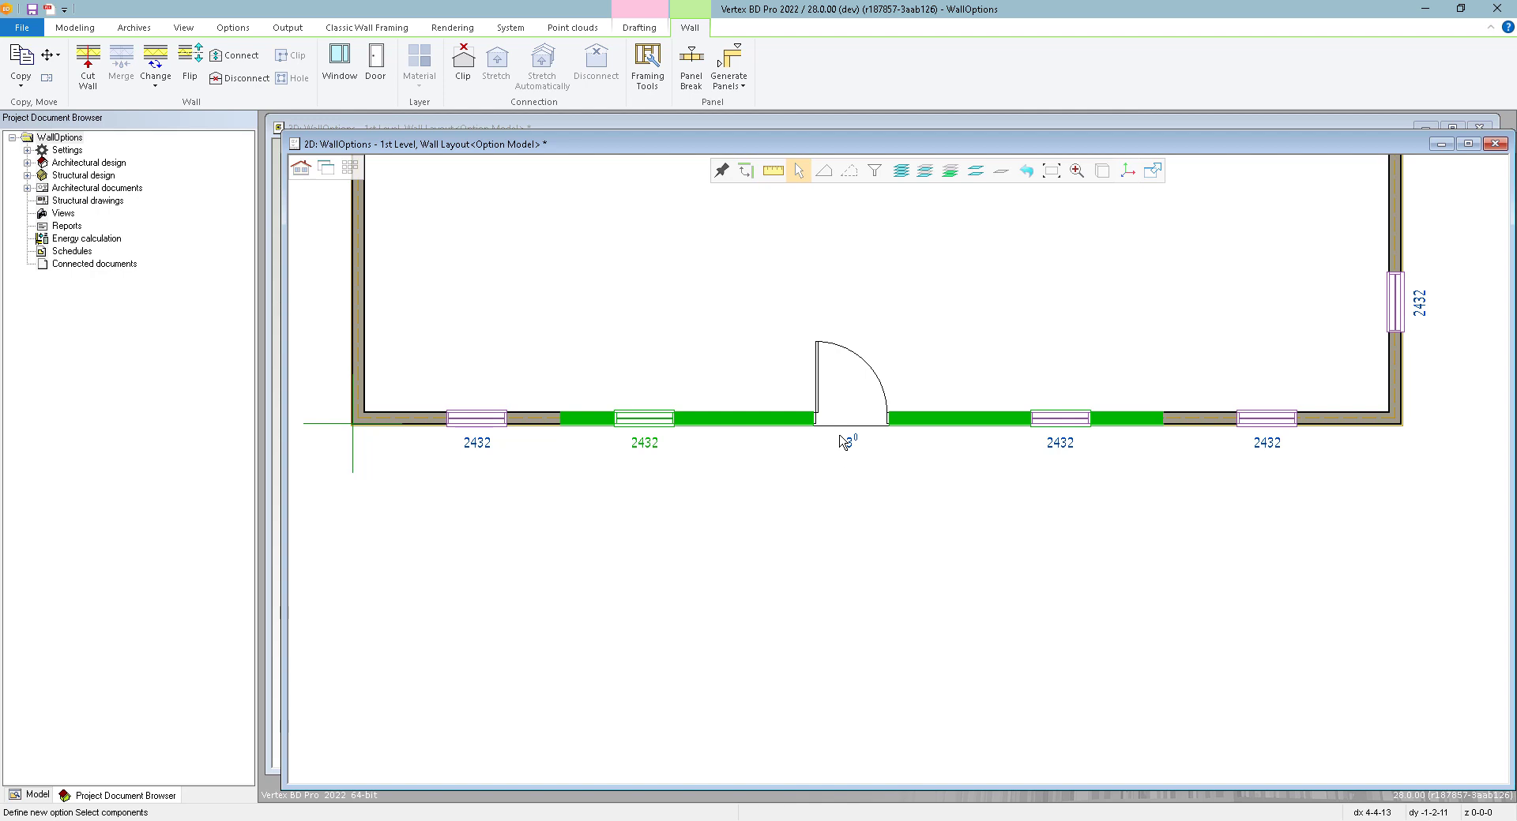
left_click(865, 362)
right_click(916, 534)
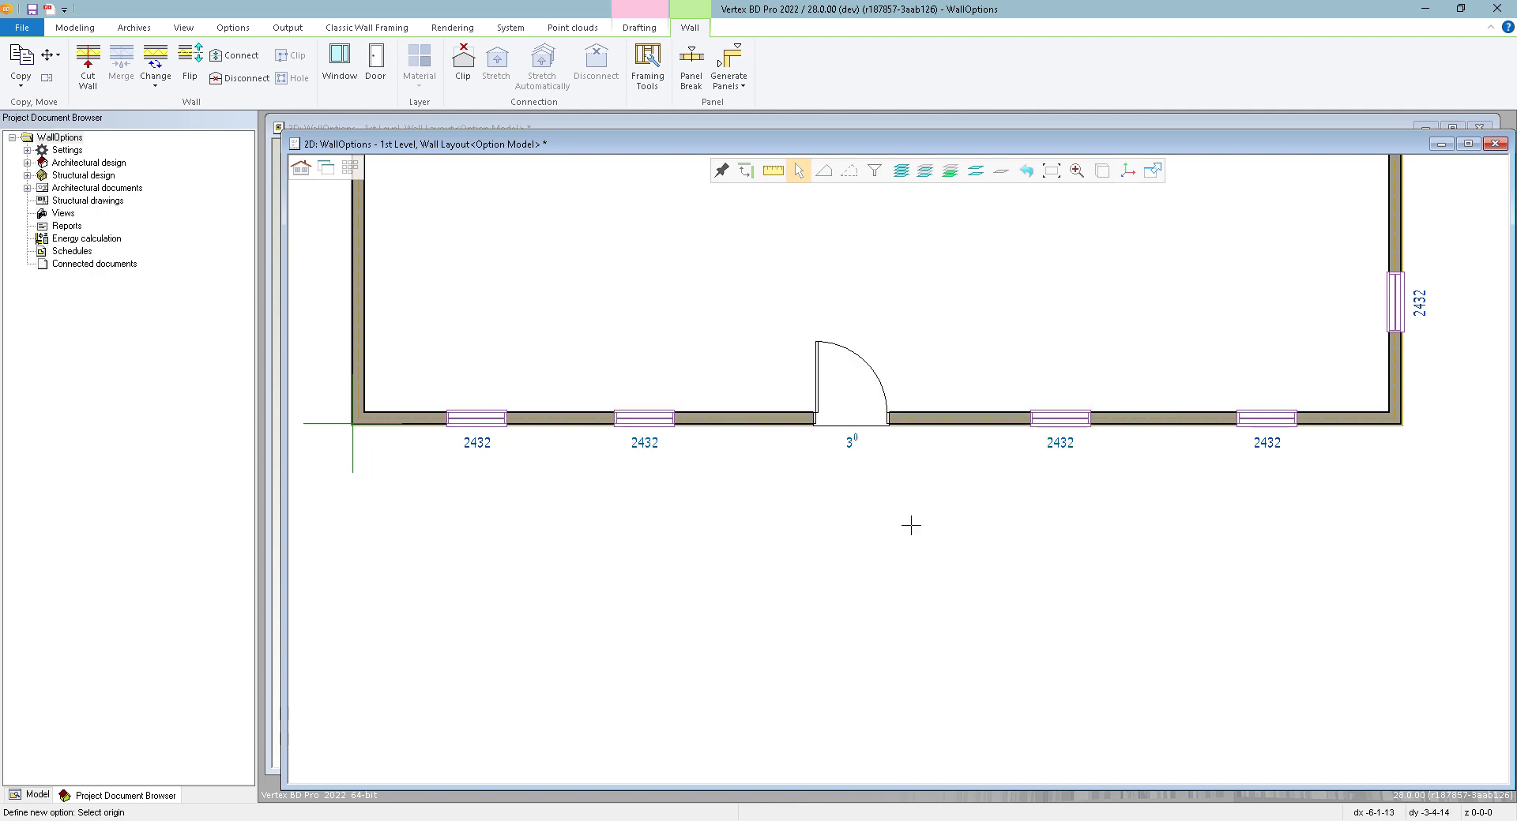
scroll(606, 462, "up", 5)
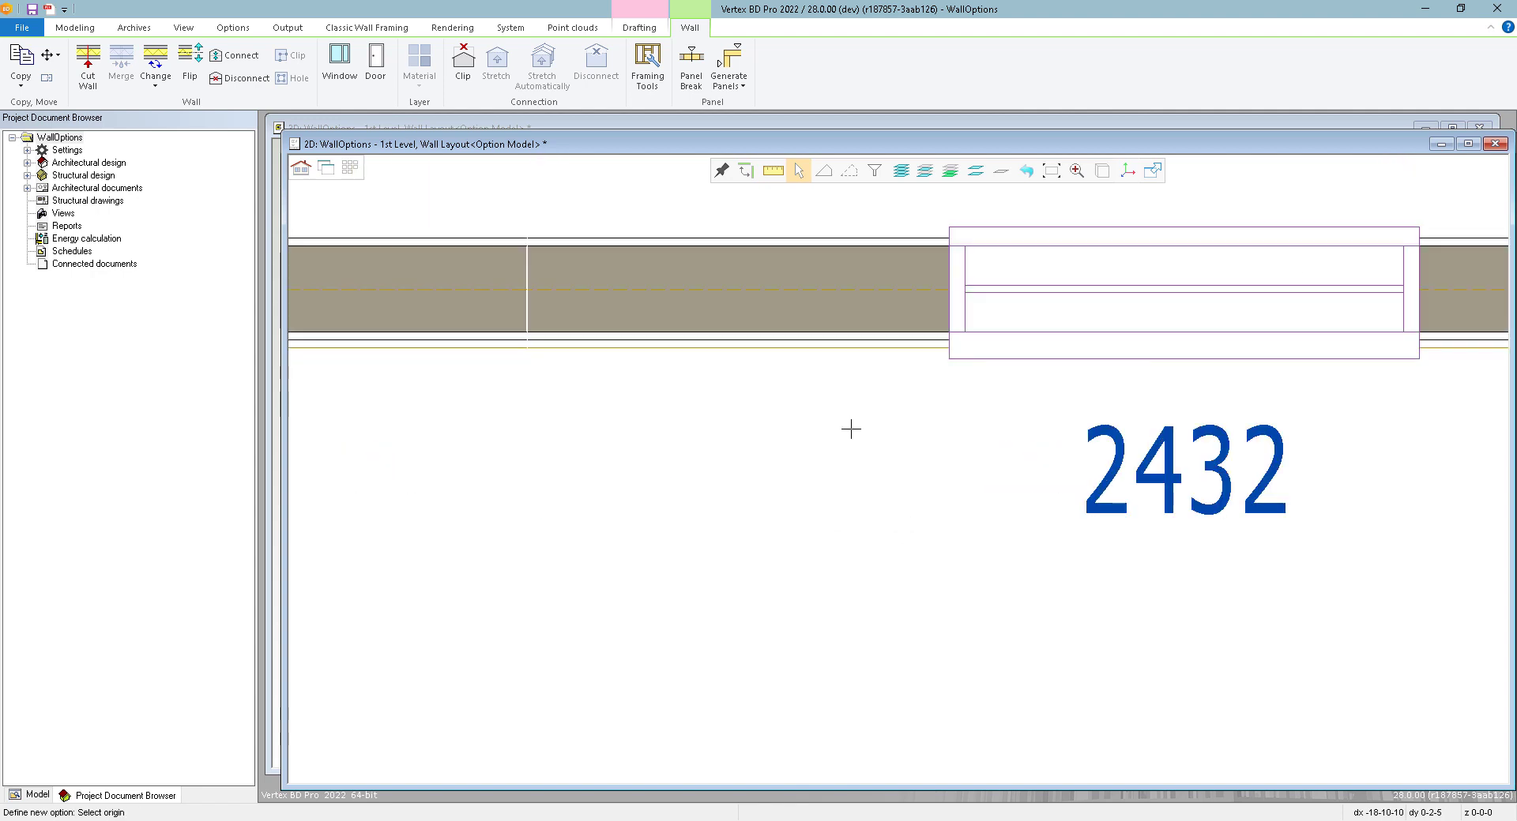
left_click(524, 289)
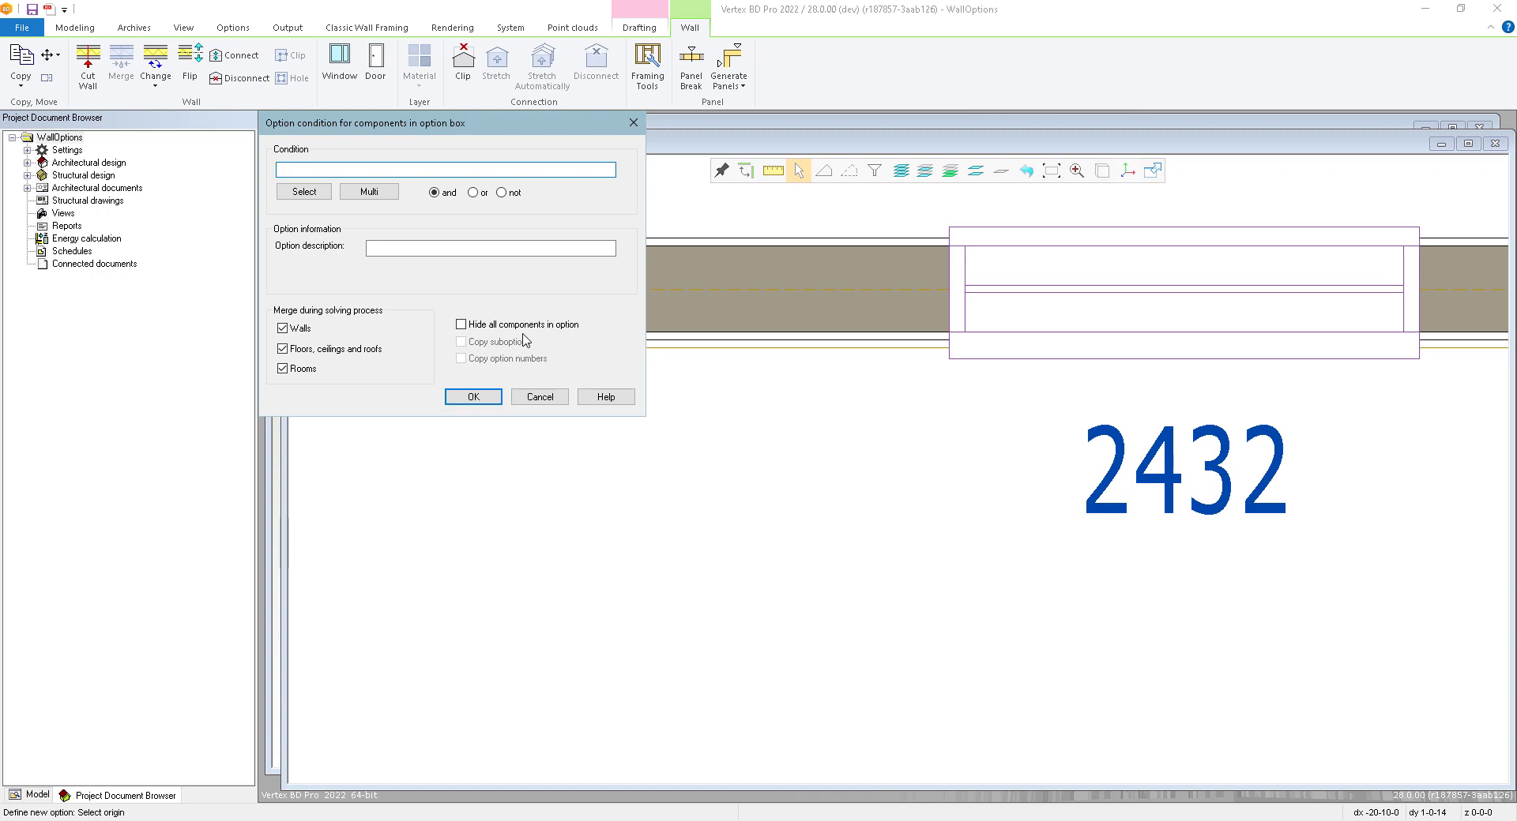
- Condition the option on ELEV-B with wall merging off, and place the option box on the drawing
left_click(314, 197)
left_click(395, 227)
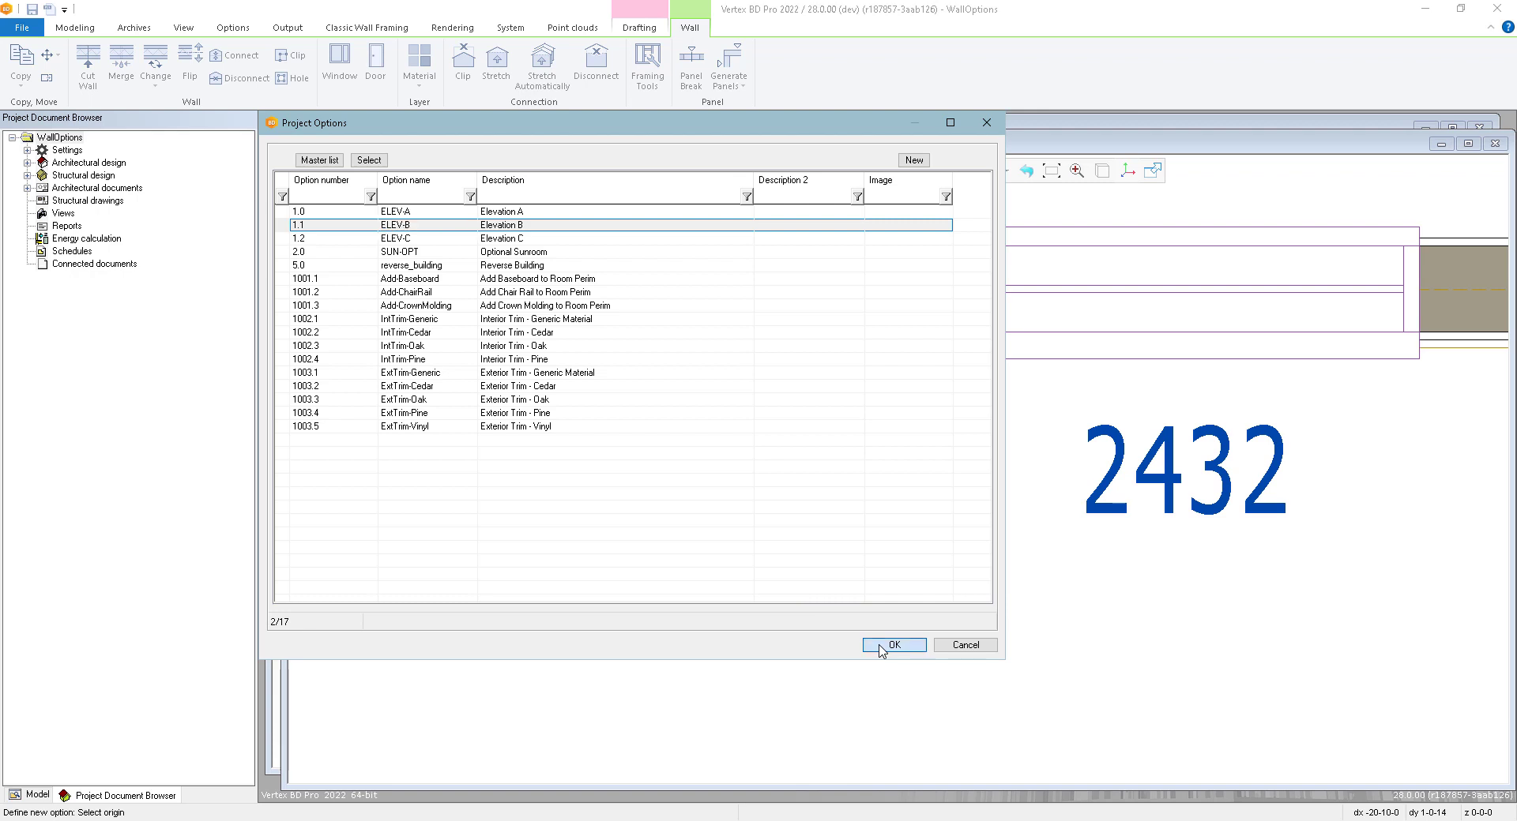
left_click(894, 645)
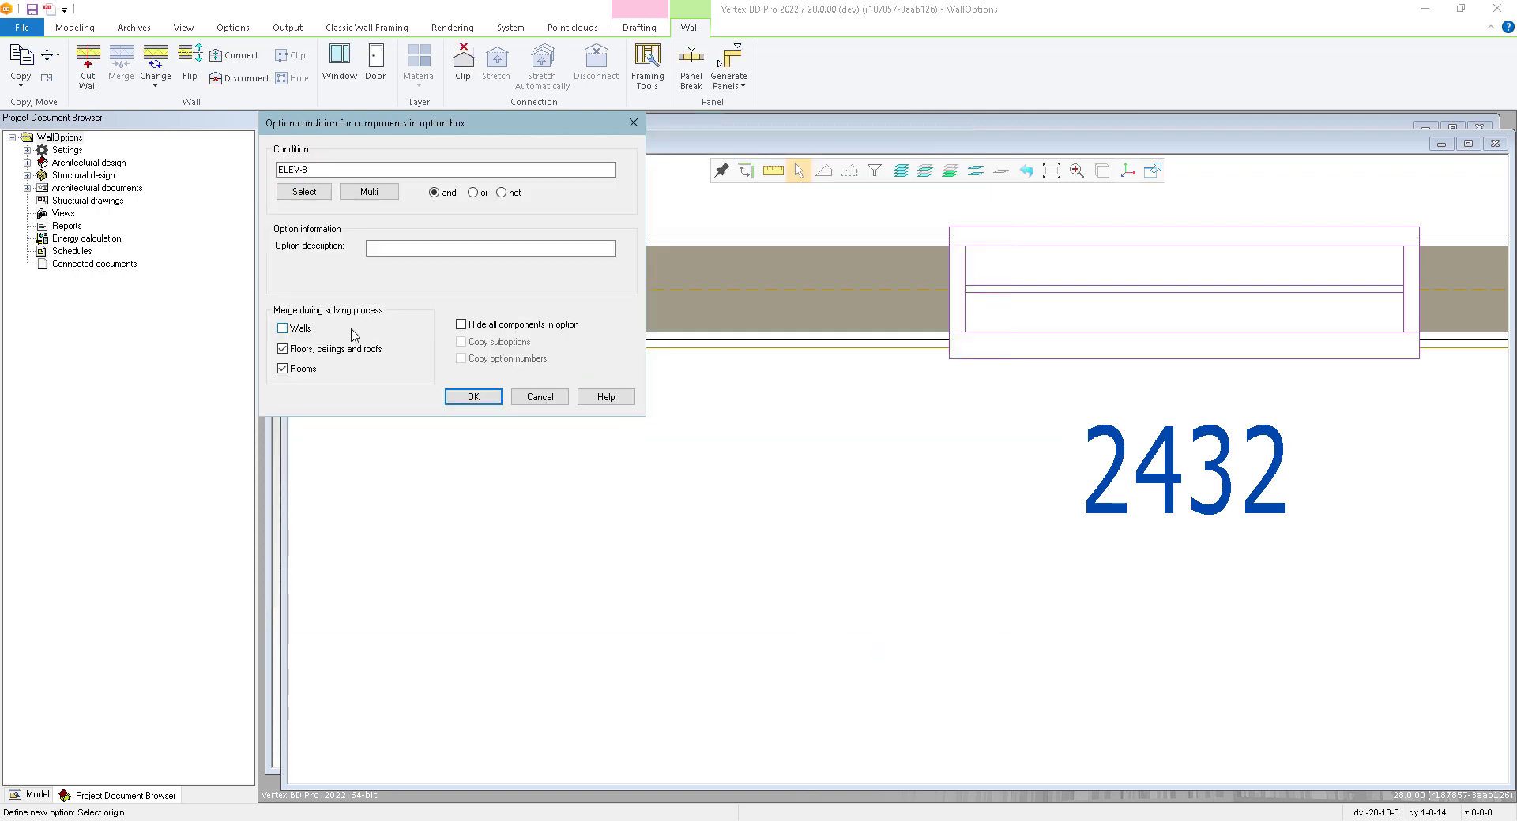
left_click(298, 331)
left_click(485, 399)
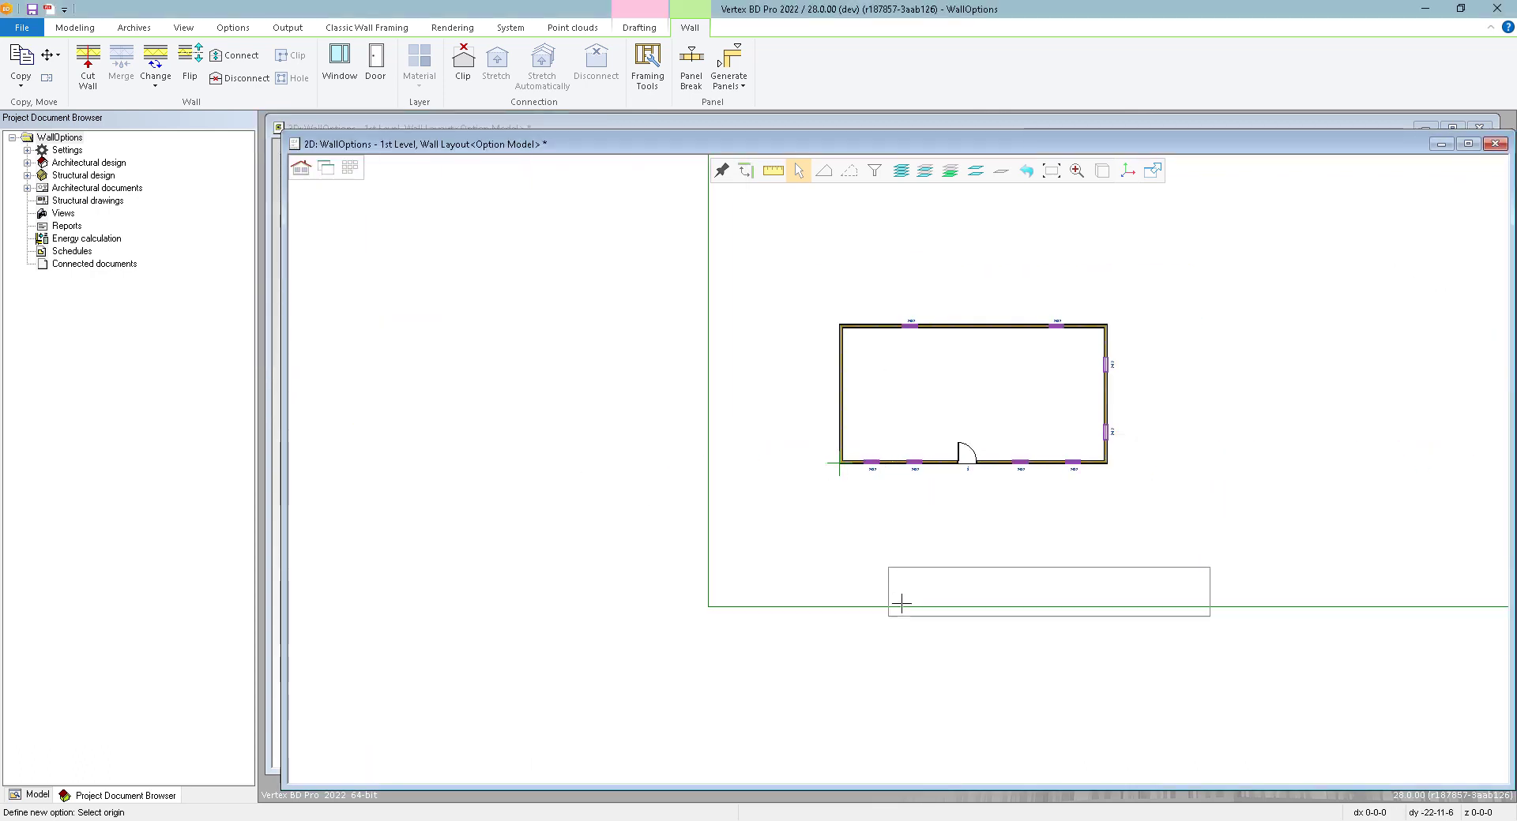
left_click(899, 663)
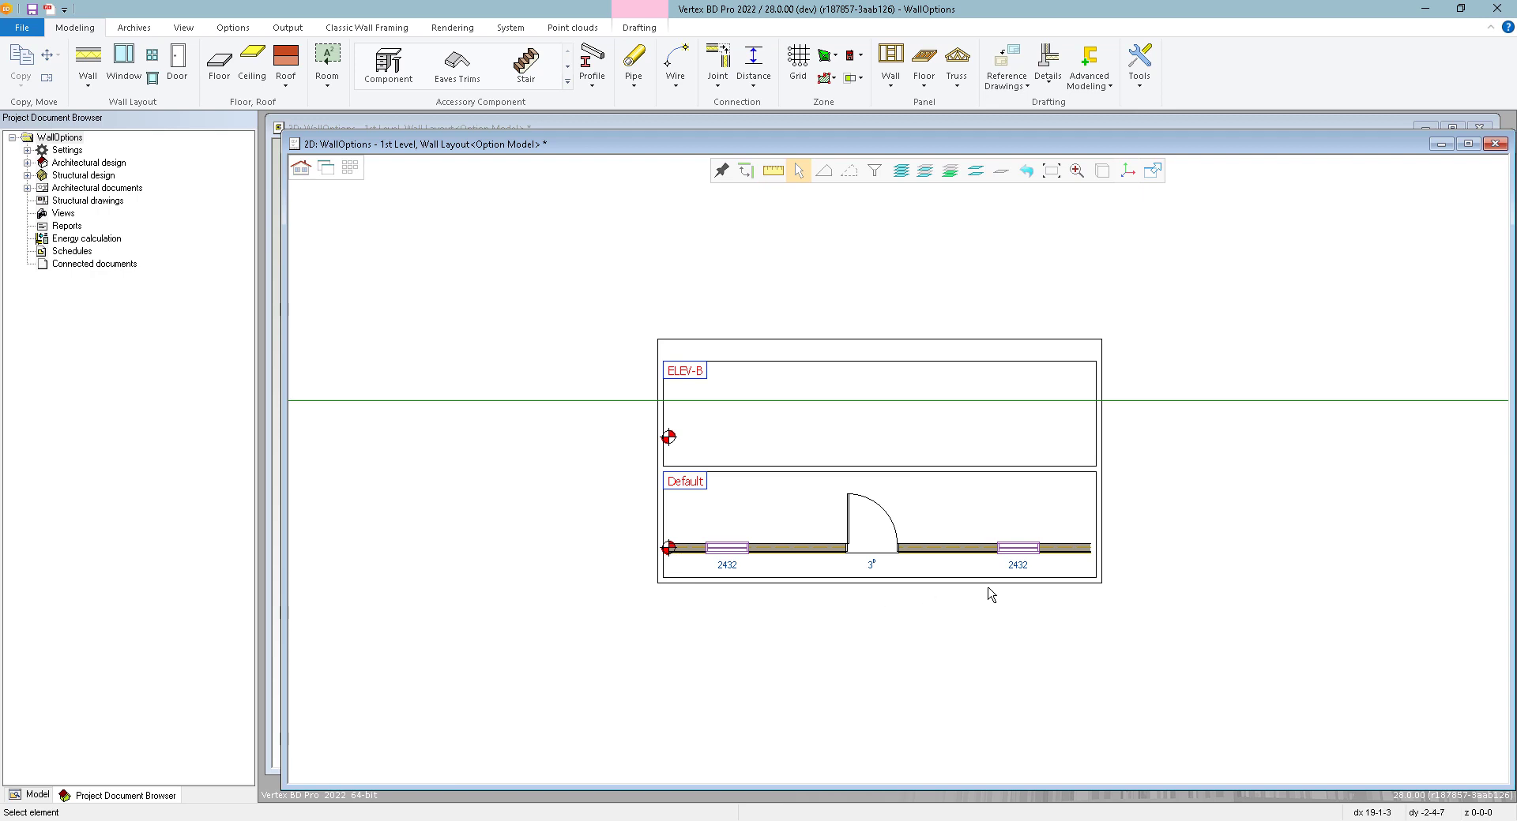
scroll(954, 535, "down", 2)
scroll(898, 472, "up", 3)
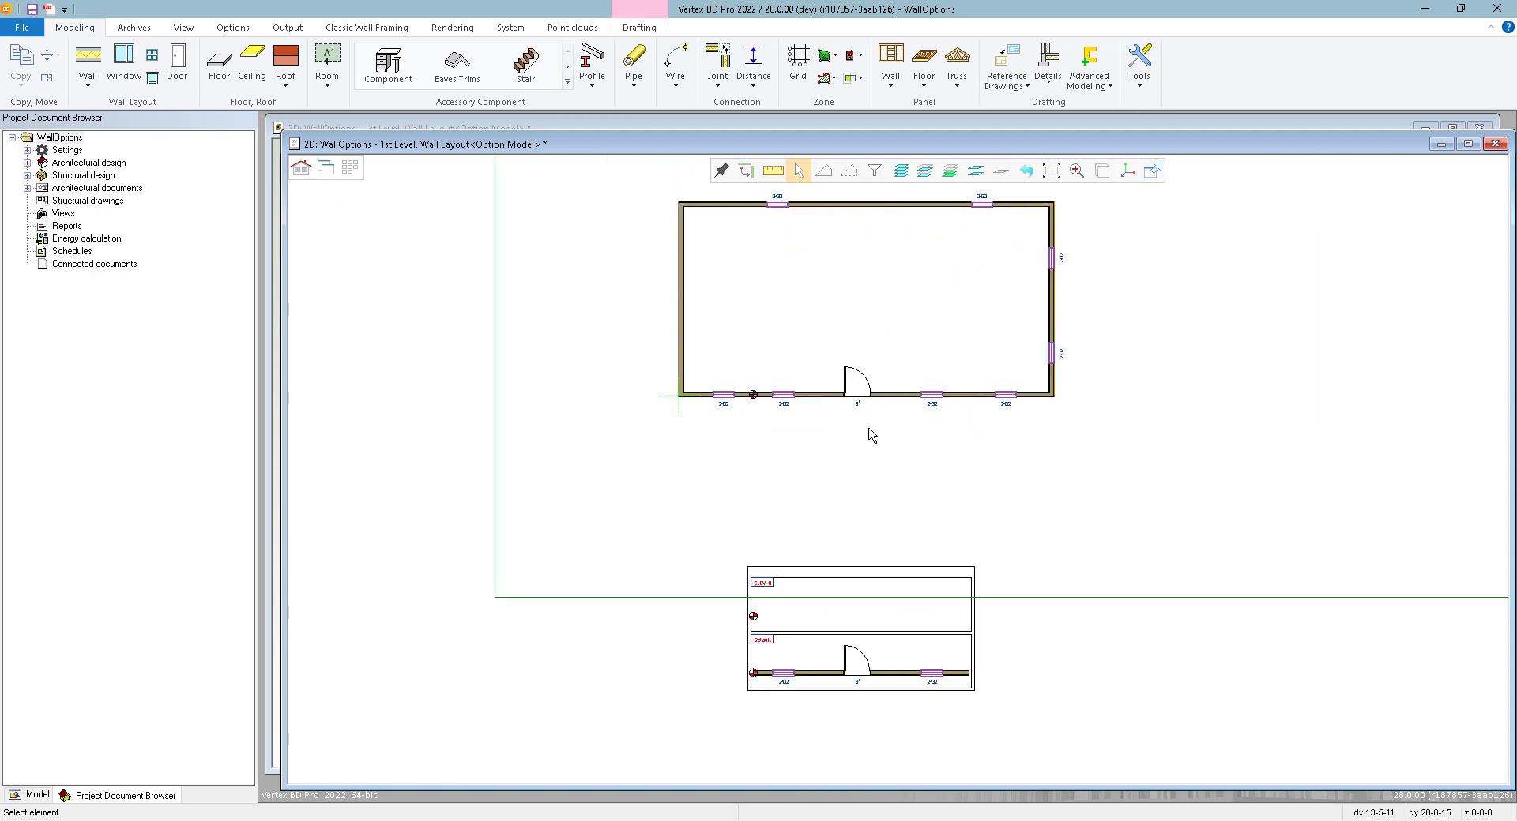
scroll(802, 639, "up", 2)
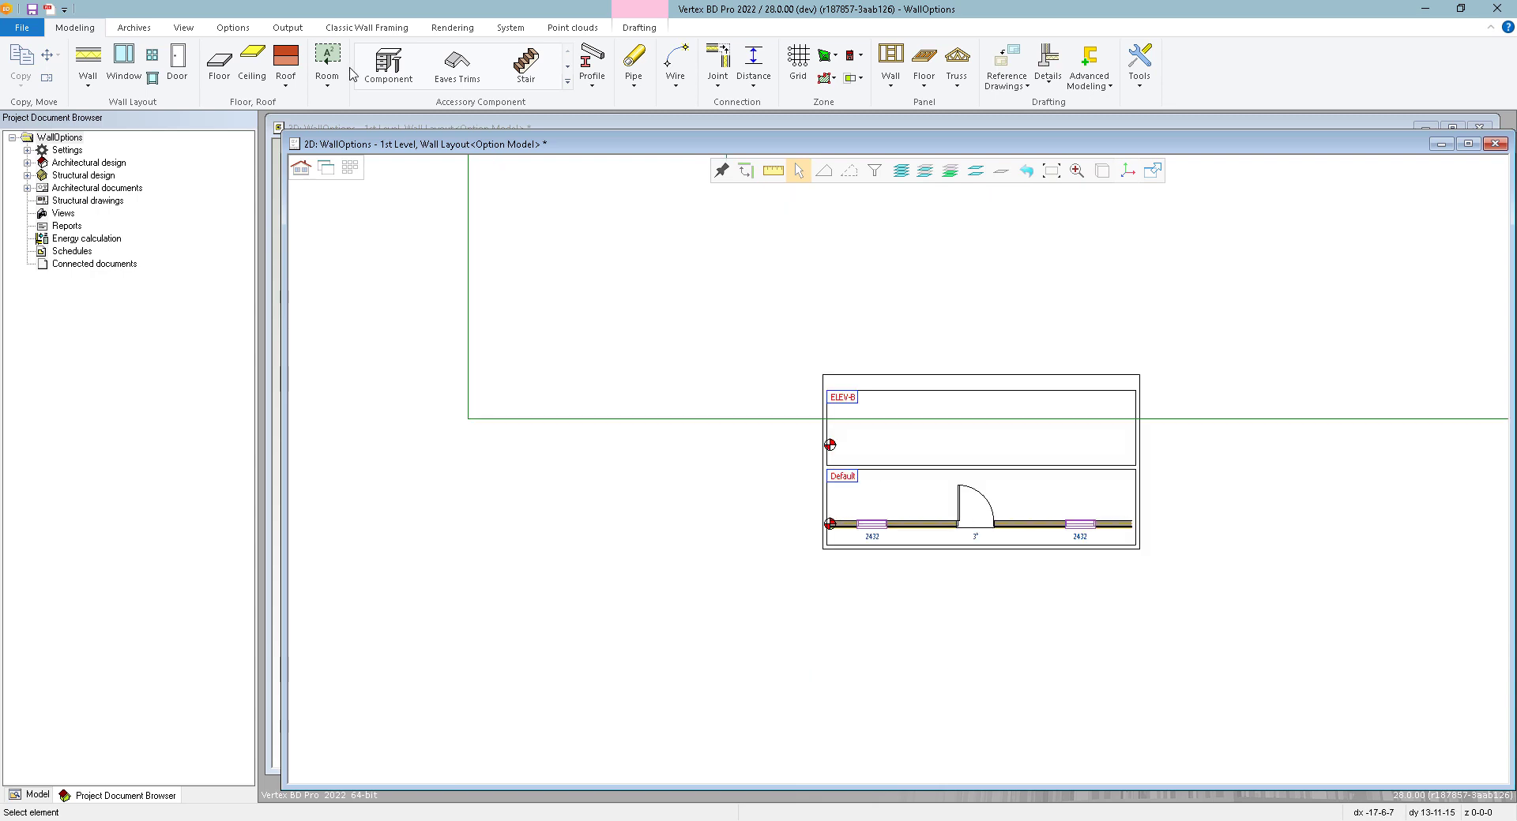
scroll(869, 506, "up", 2)
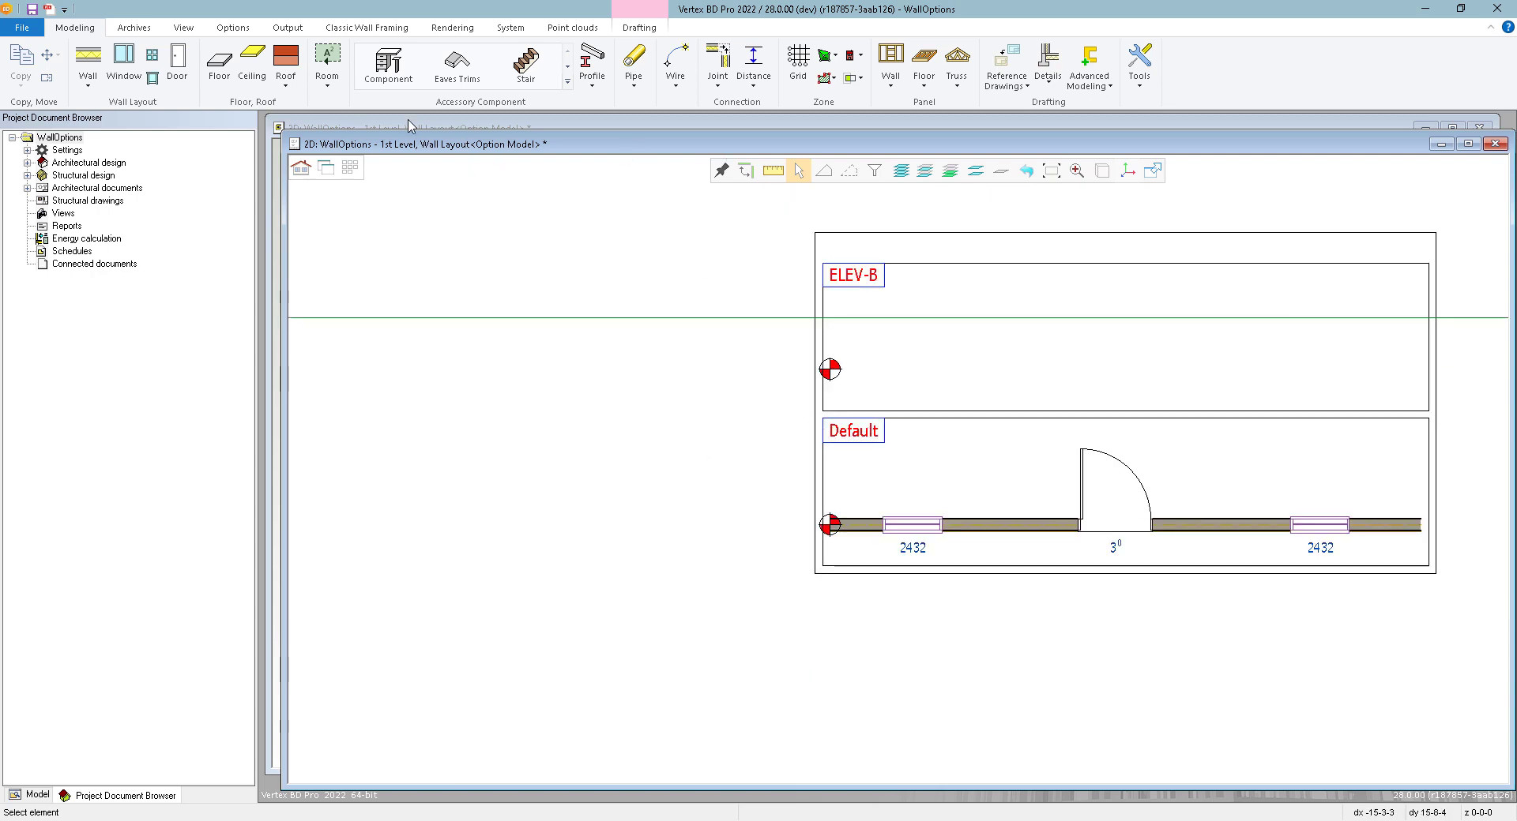
- Replace the Default option's condition with ELEV-A and turn off wall merging
left_click(234, 27)
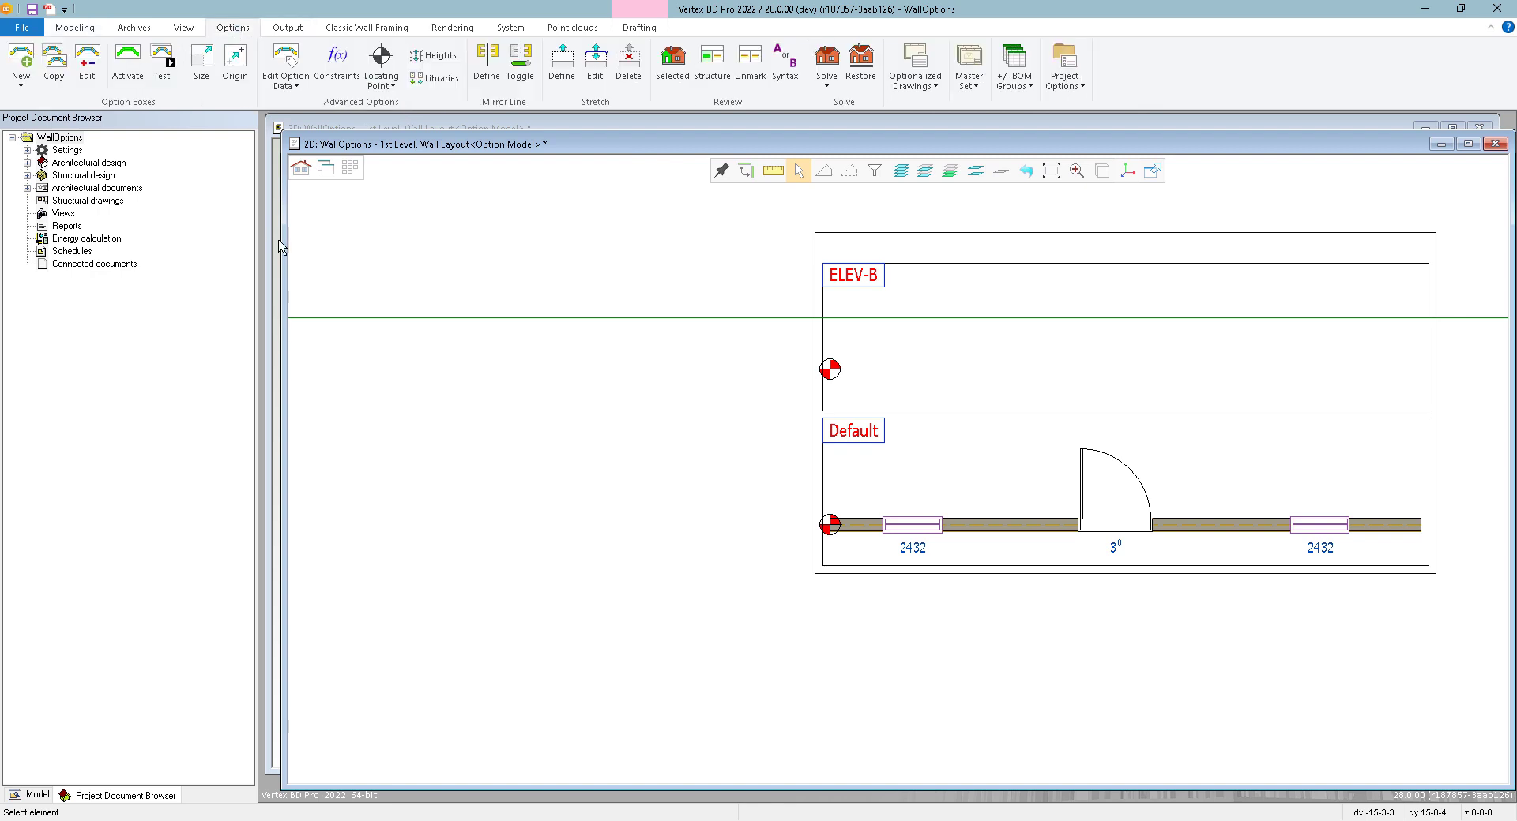
left_click(285, 62)
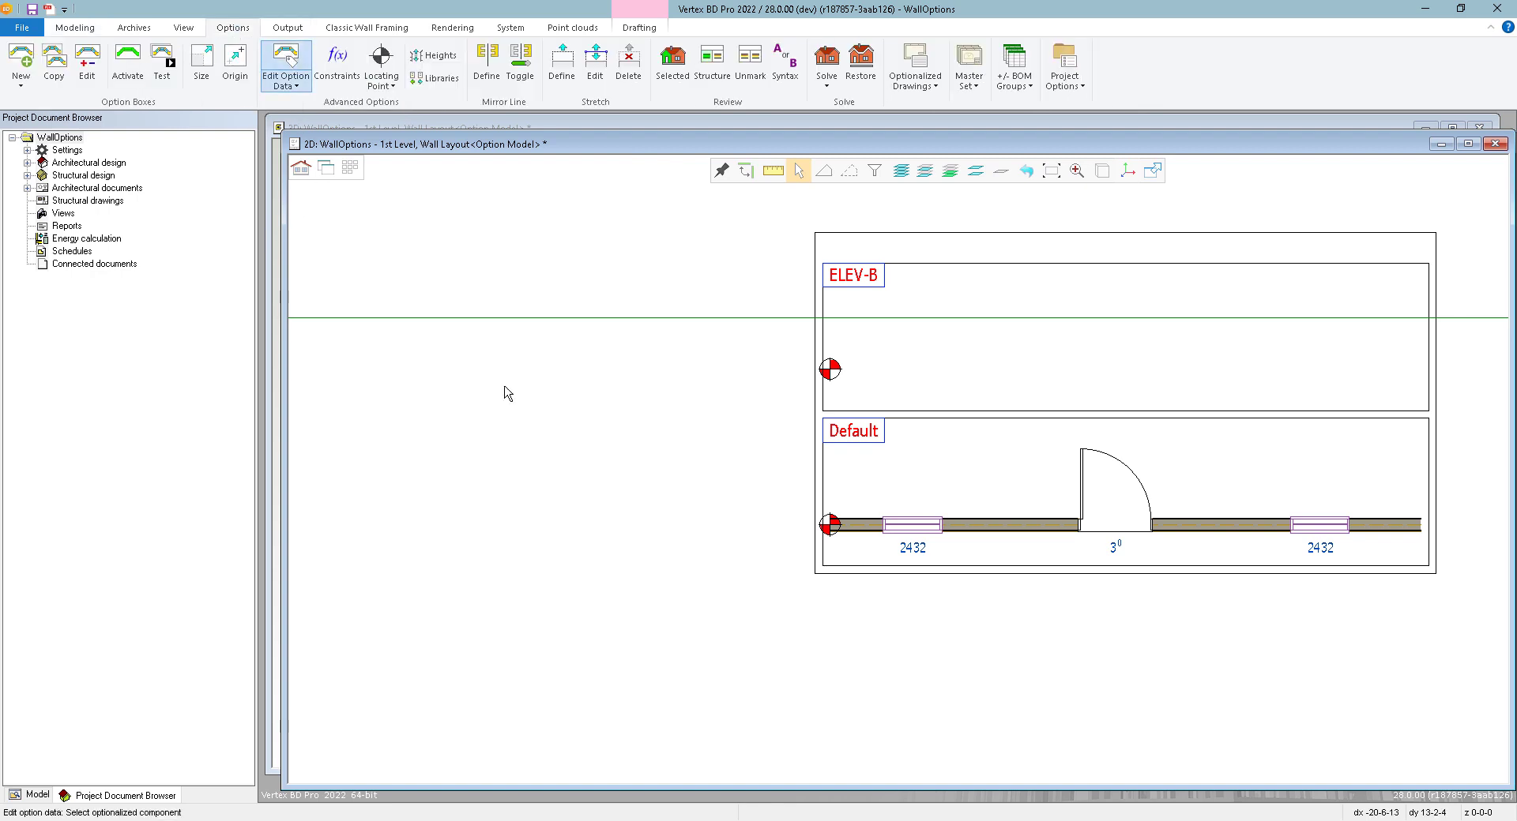
left_click(836, 447)
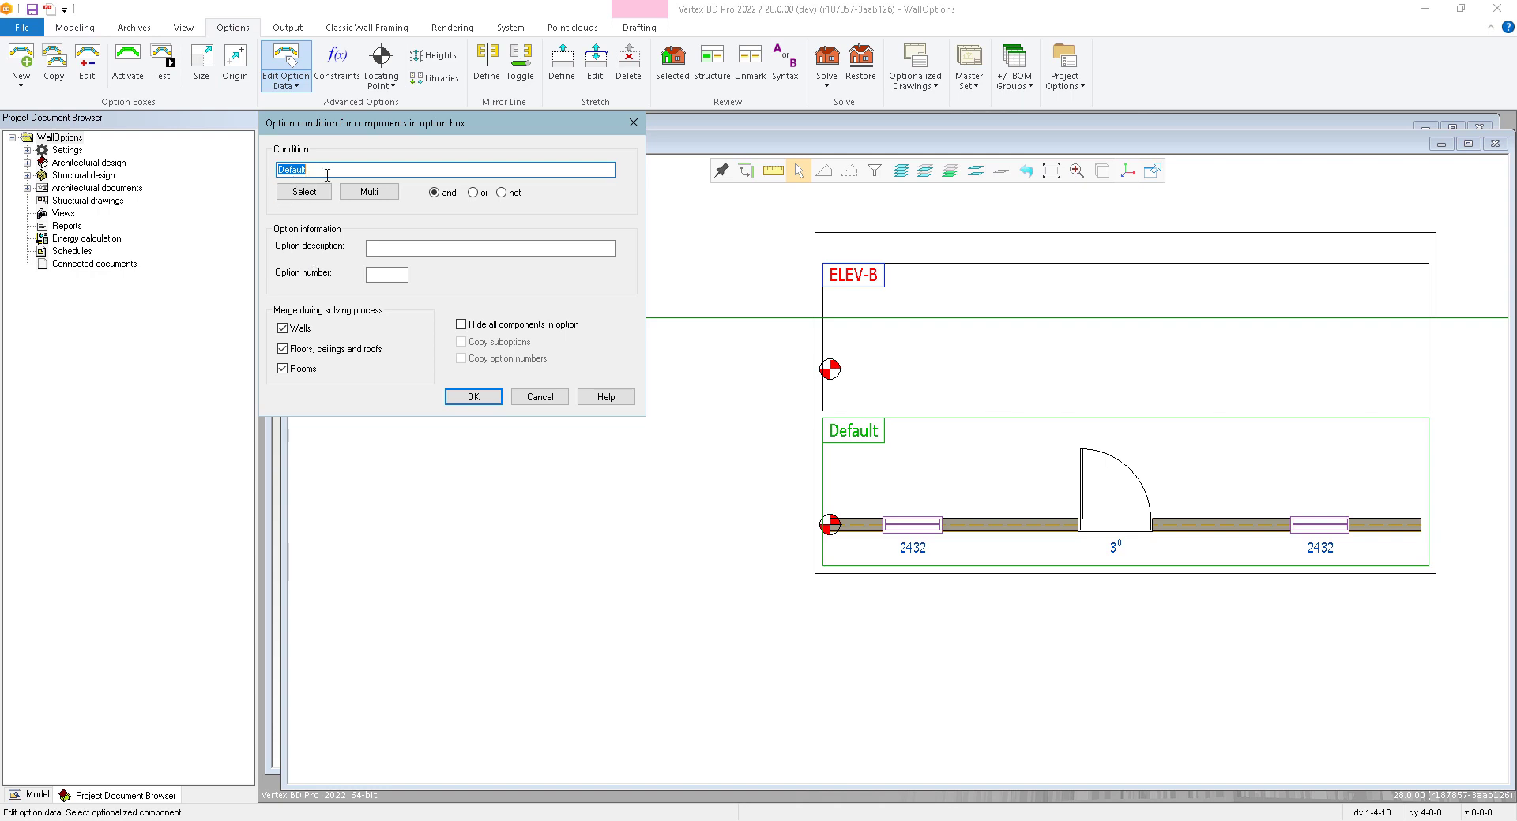
key("BackSpace")
left_click(304, 192)
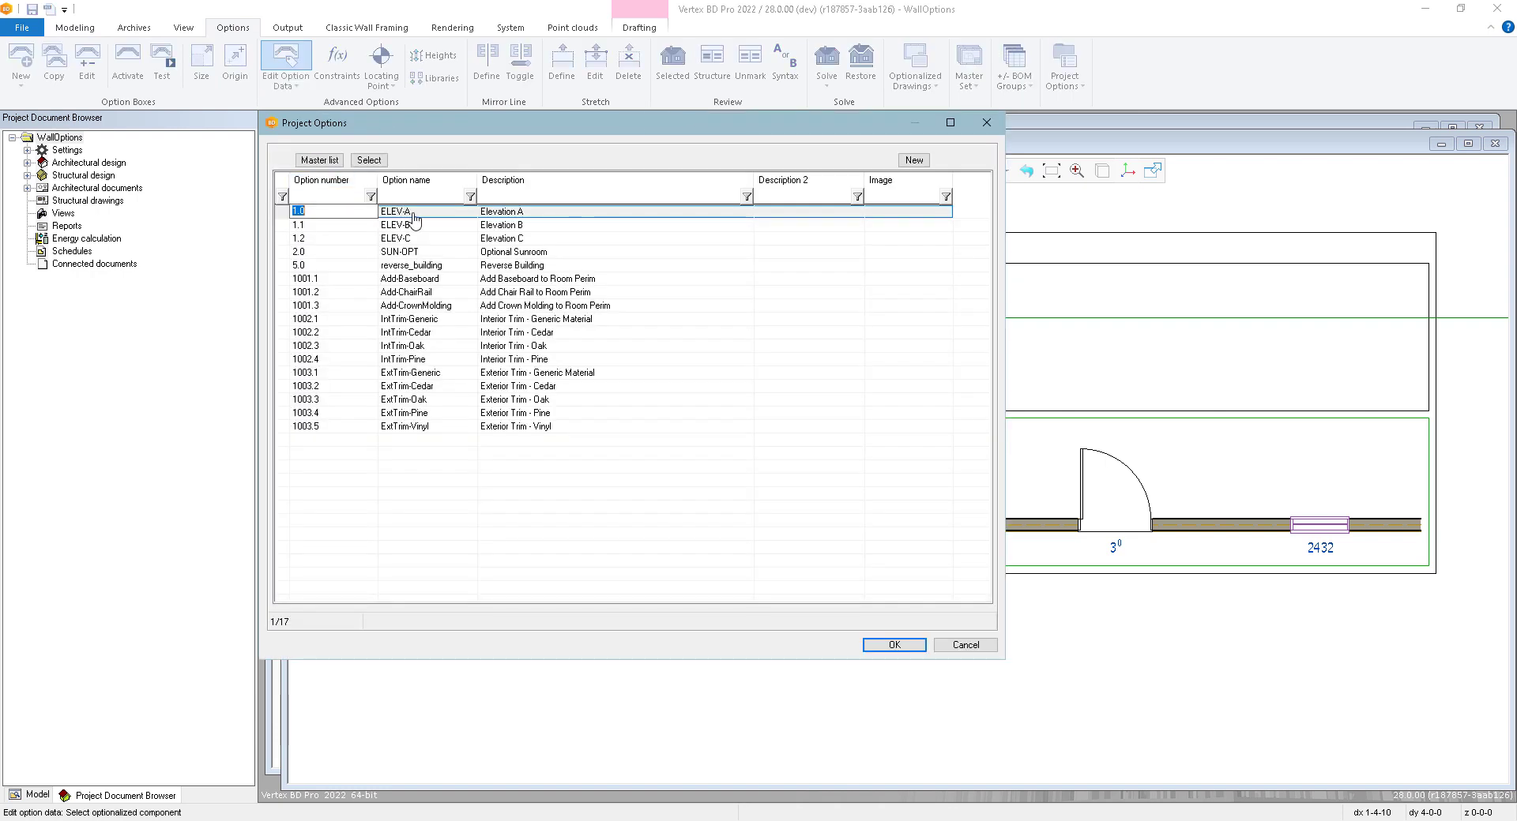
left_click(414, 219)
left_click(895, 645)
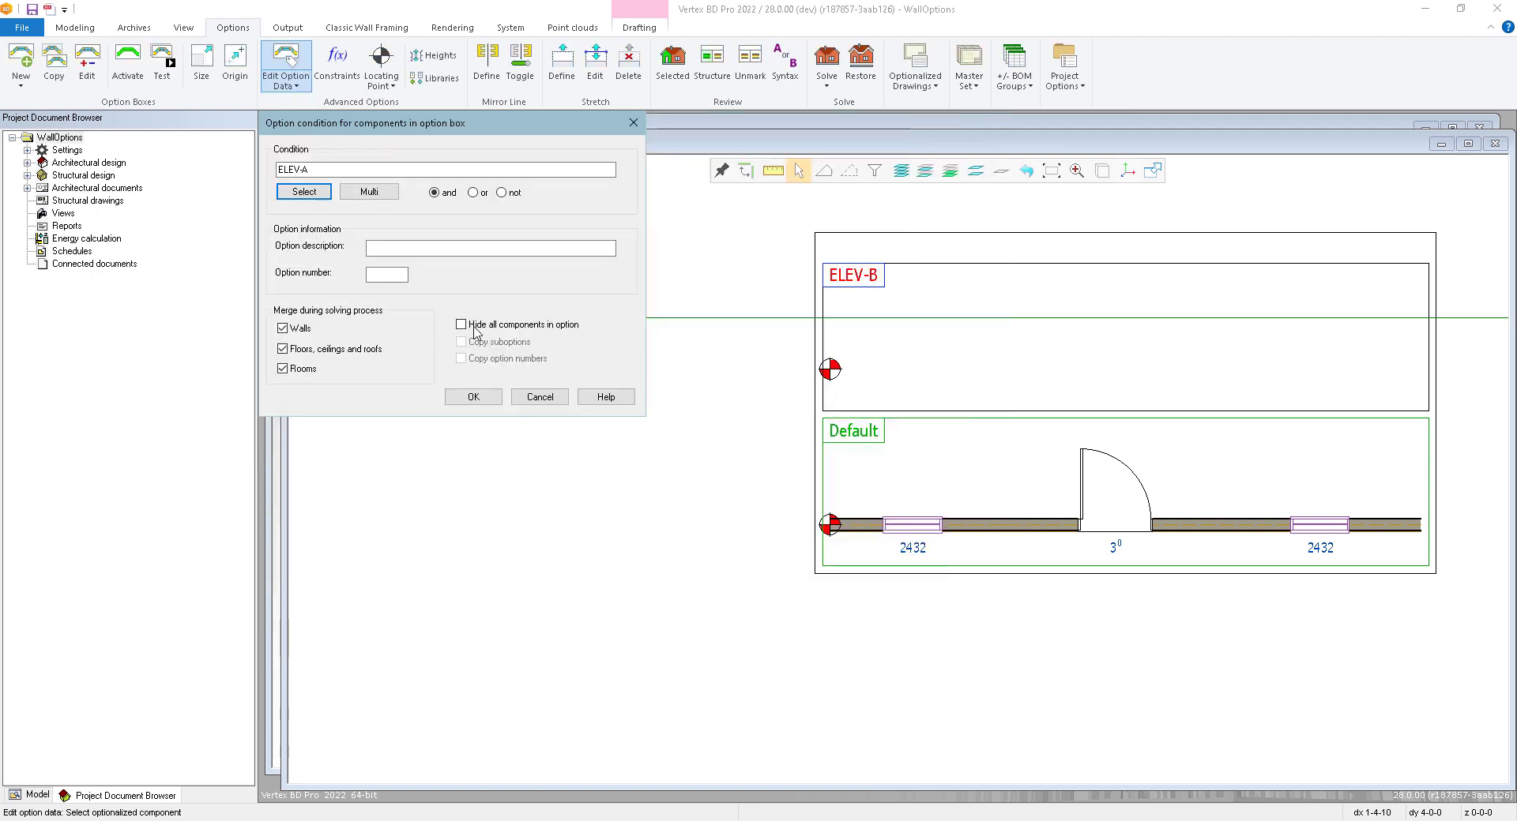
left_click(282, 328)
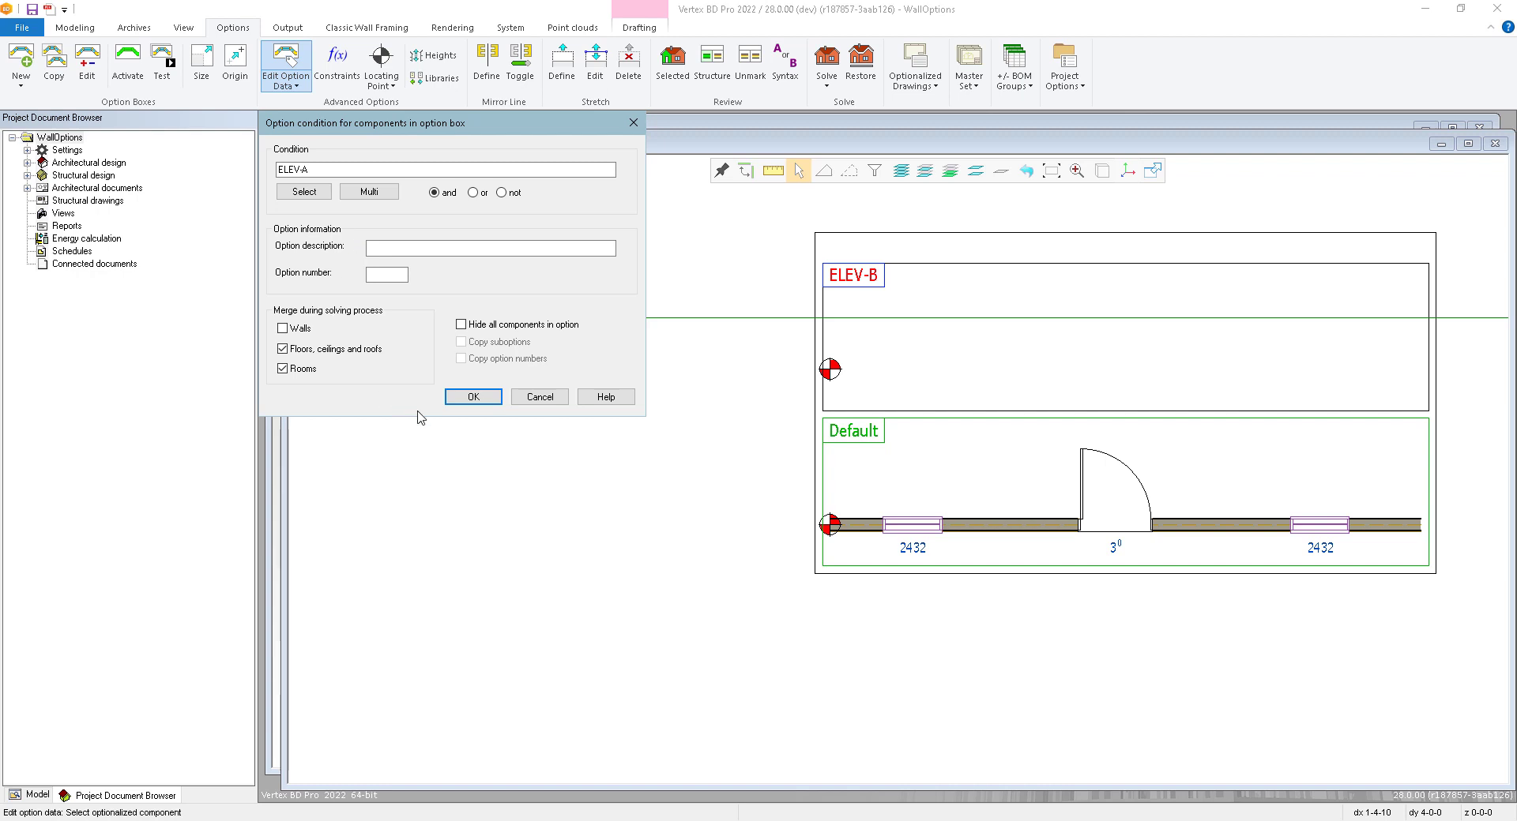
left_click(471, 397)
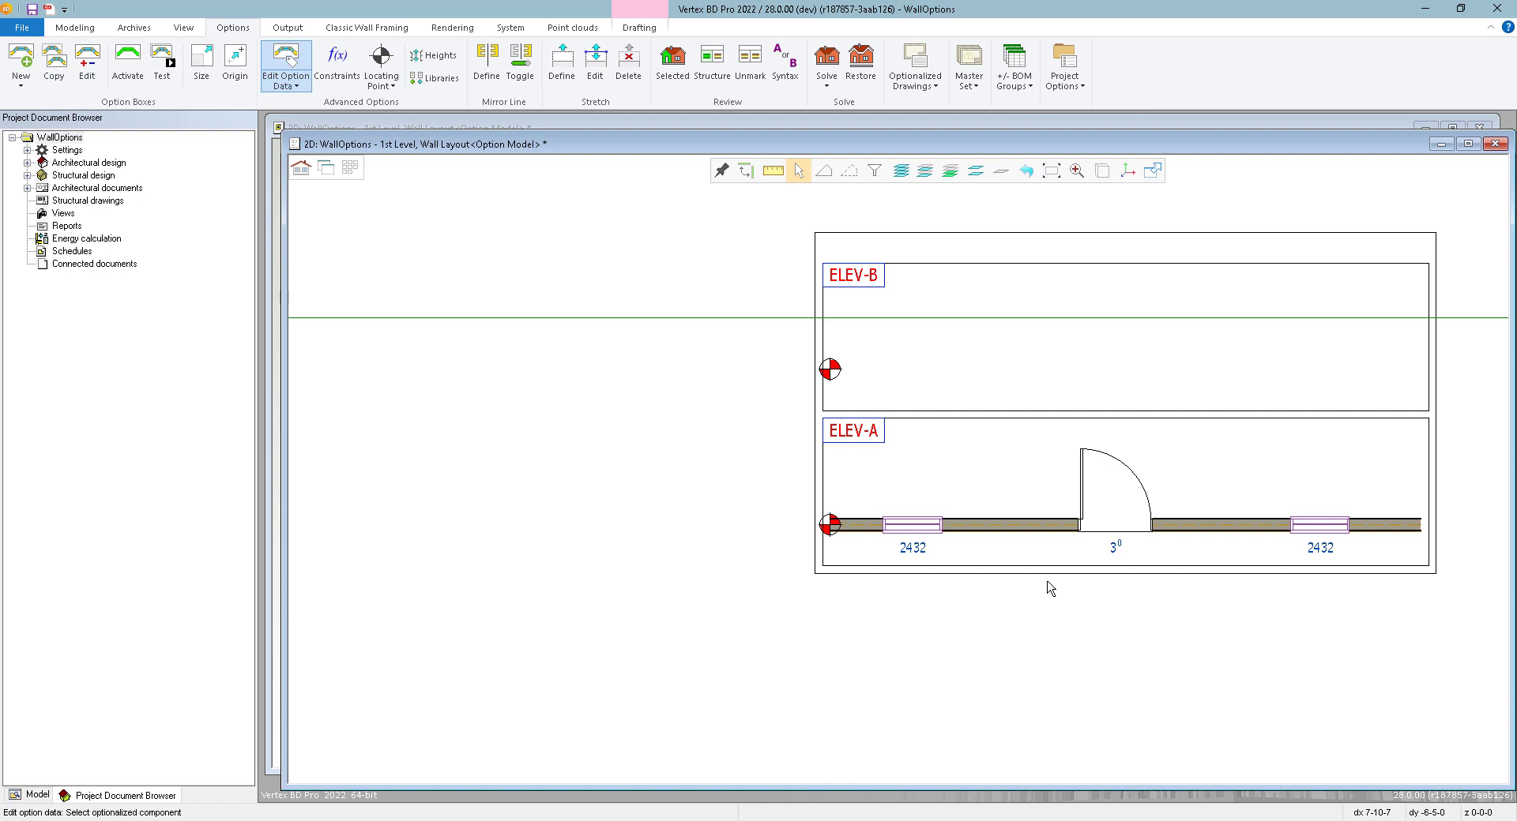
- Move the window left of the door further right along the bottom wall
scroll(909, 434, "down", 4)
scroll(877, 506, "up", 5)
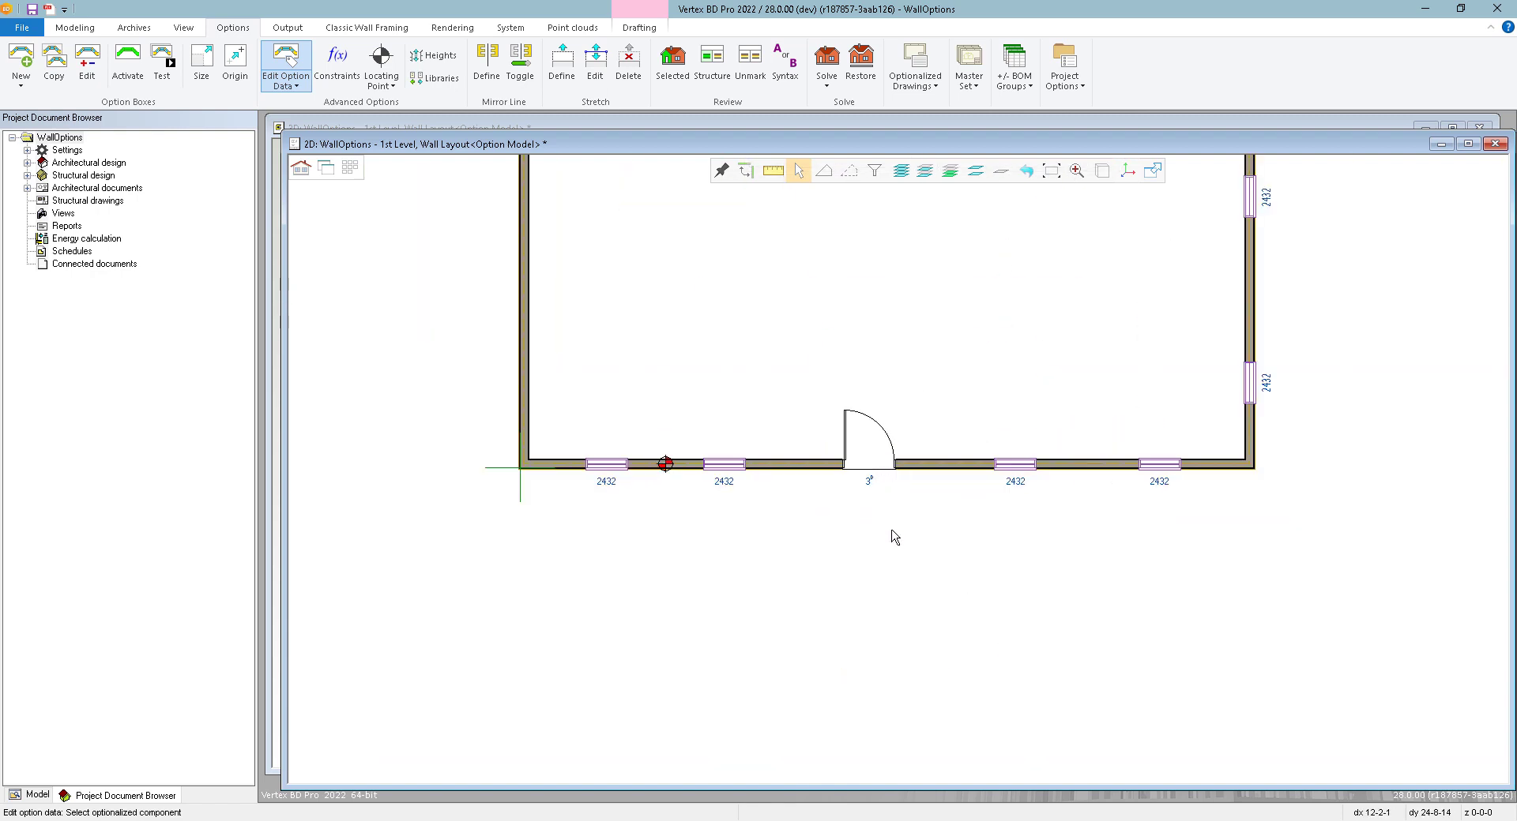
scroll(891, 535, "up", 2)
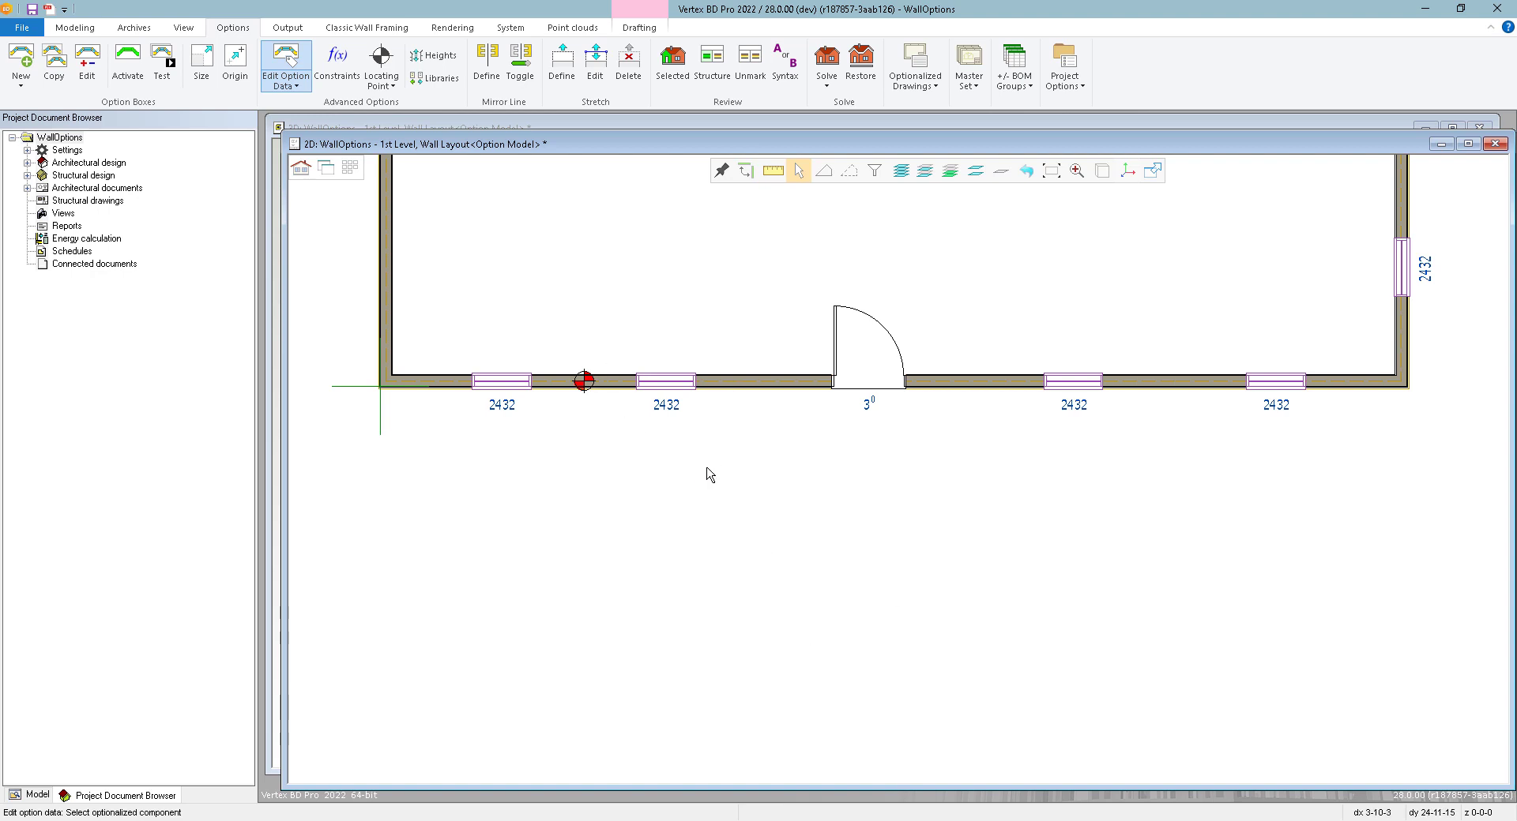
left_click(765, 385)
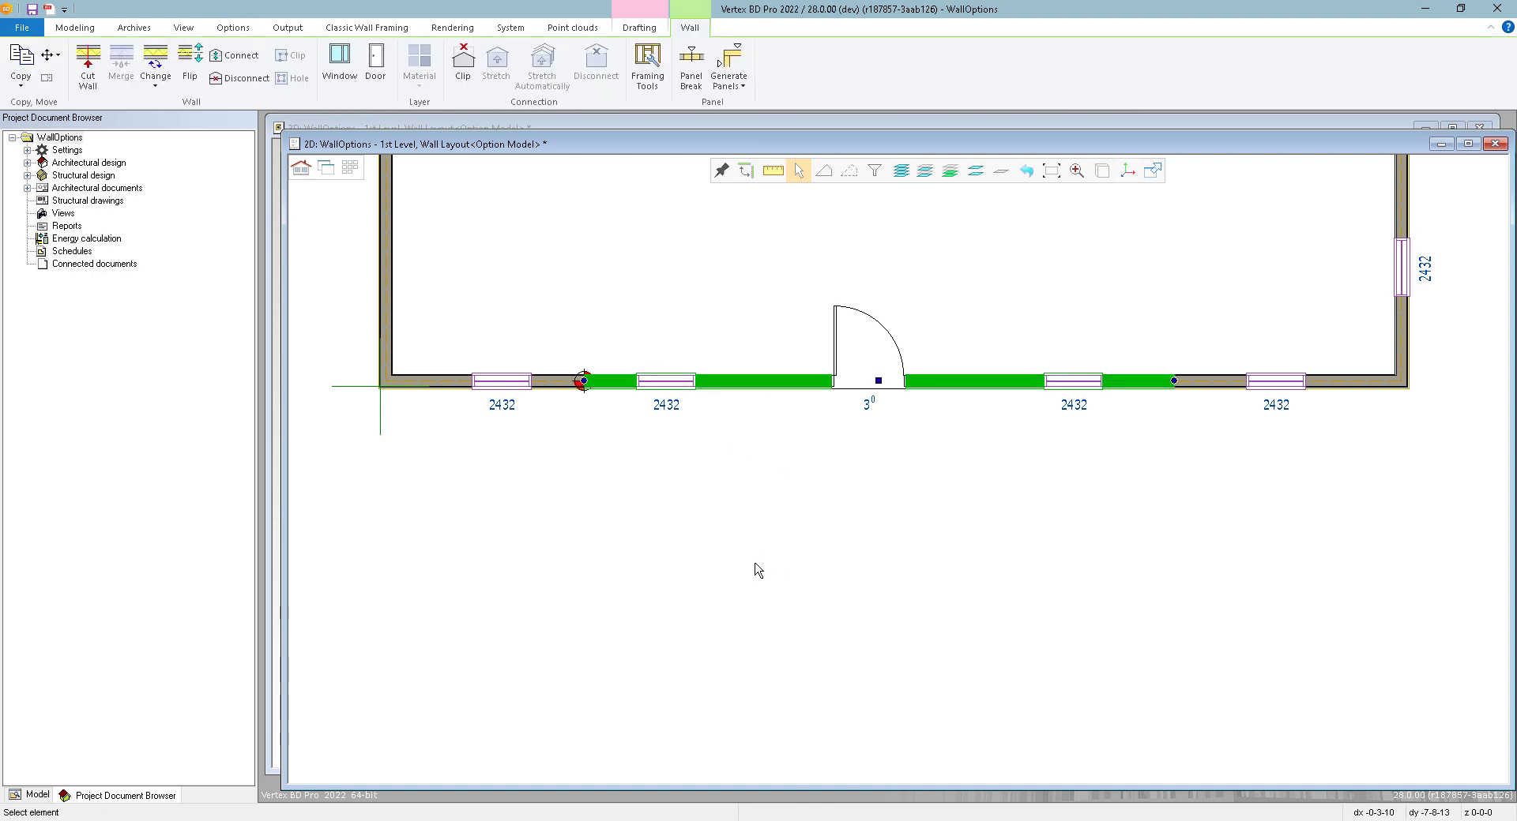
left_click(672, 411)
left_click(670, 379)
left_click(716, 365)
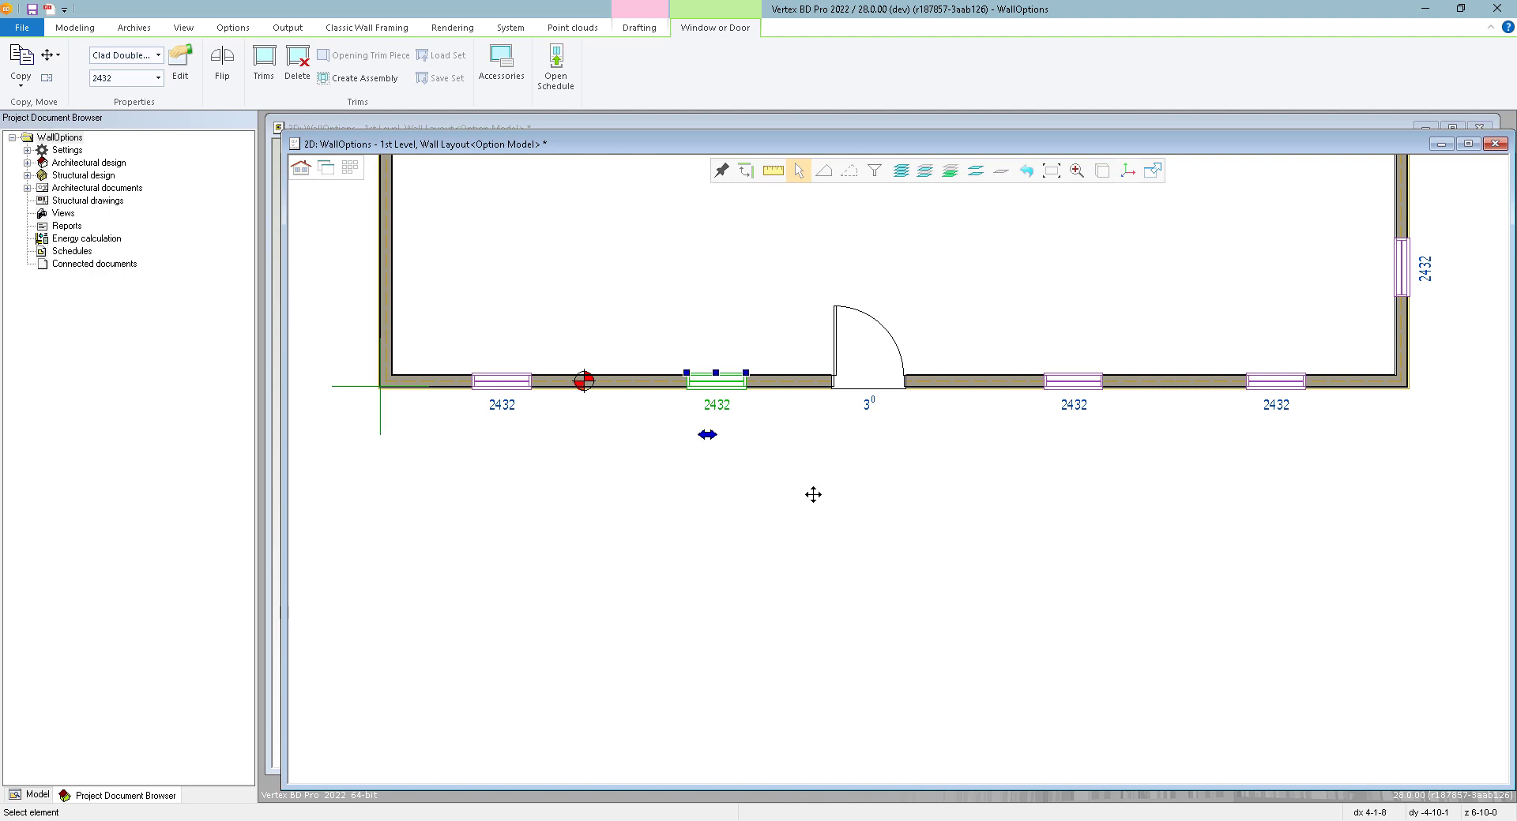
- Cut the wall on both sides of the door section and move that section below the plan
left_click(822, 384)
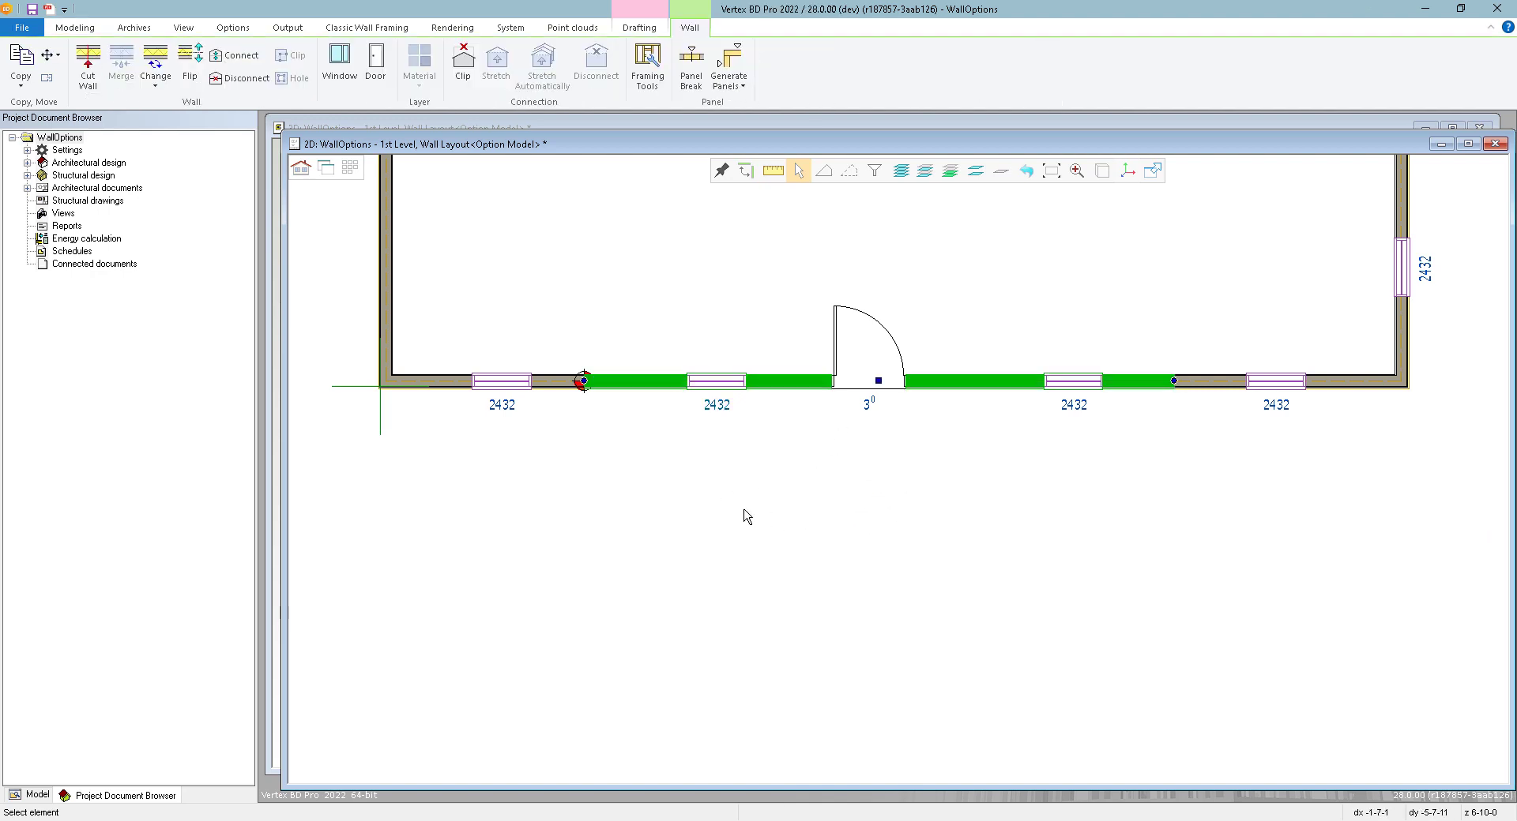
right_click(637, 312)
left_click(678, 396)
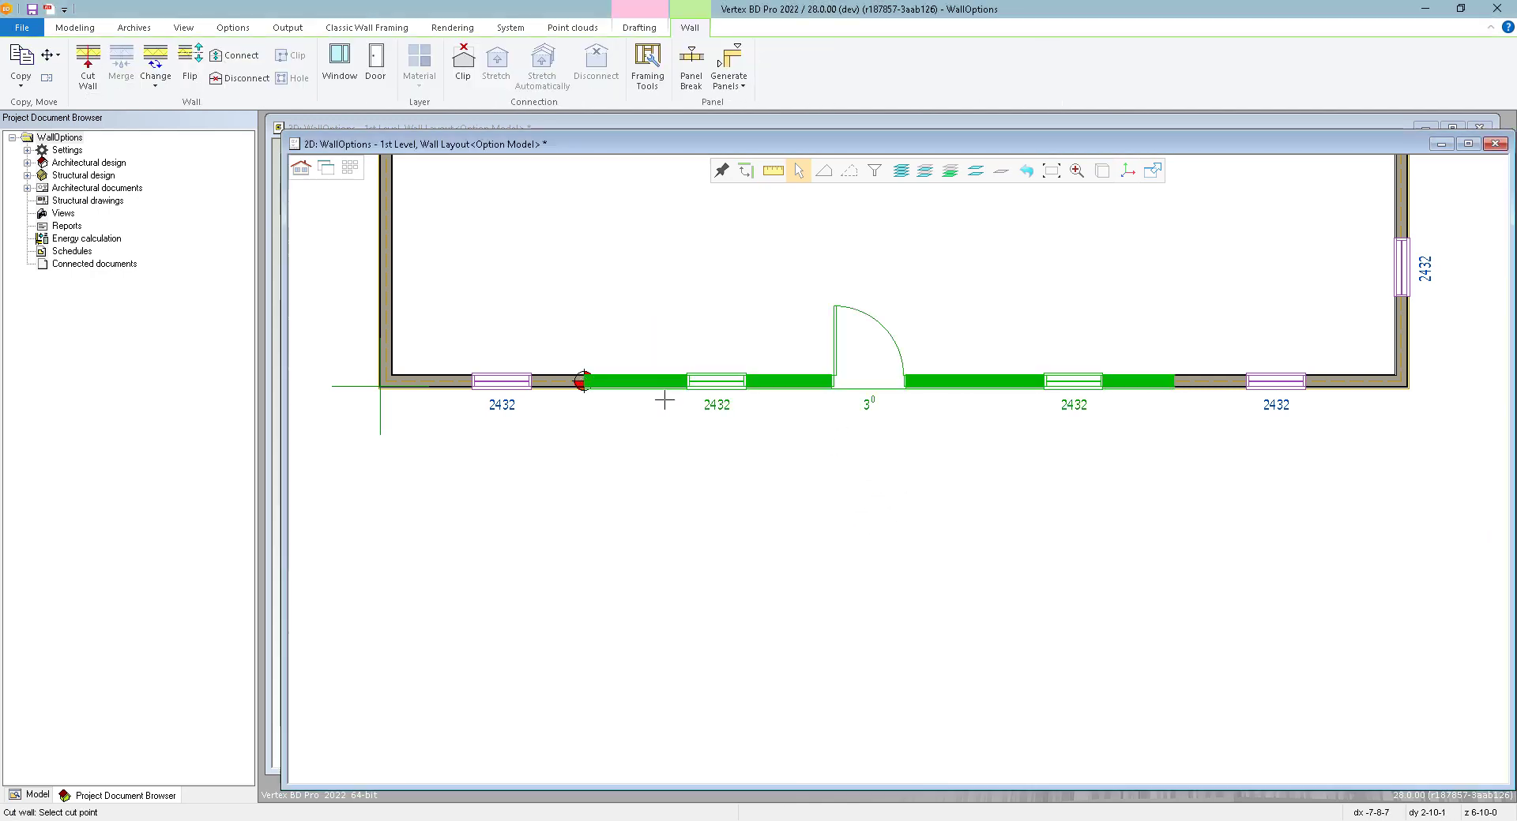
left_click(647, 386)
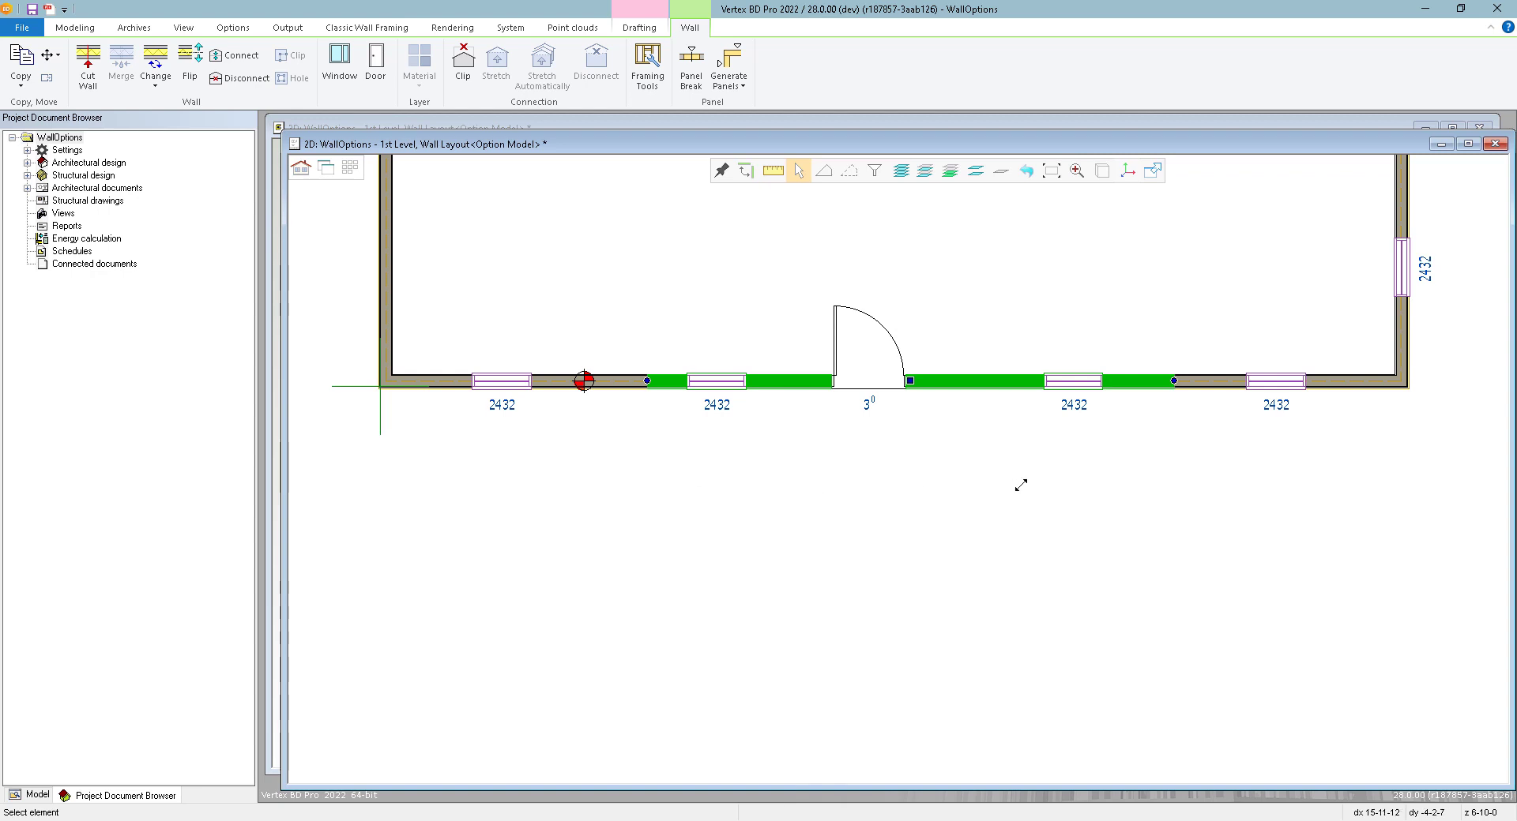
right_click(1128, 440)
left_click(1161, 500)
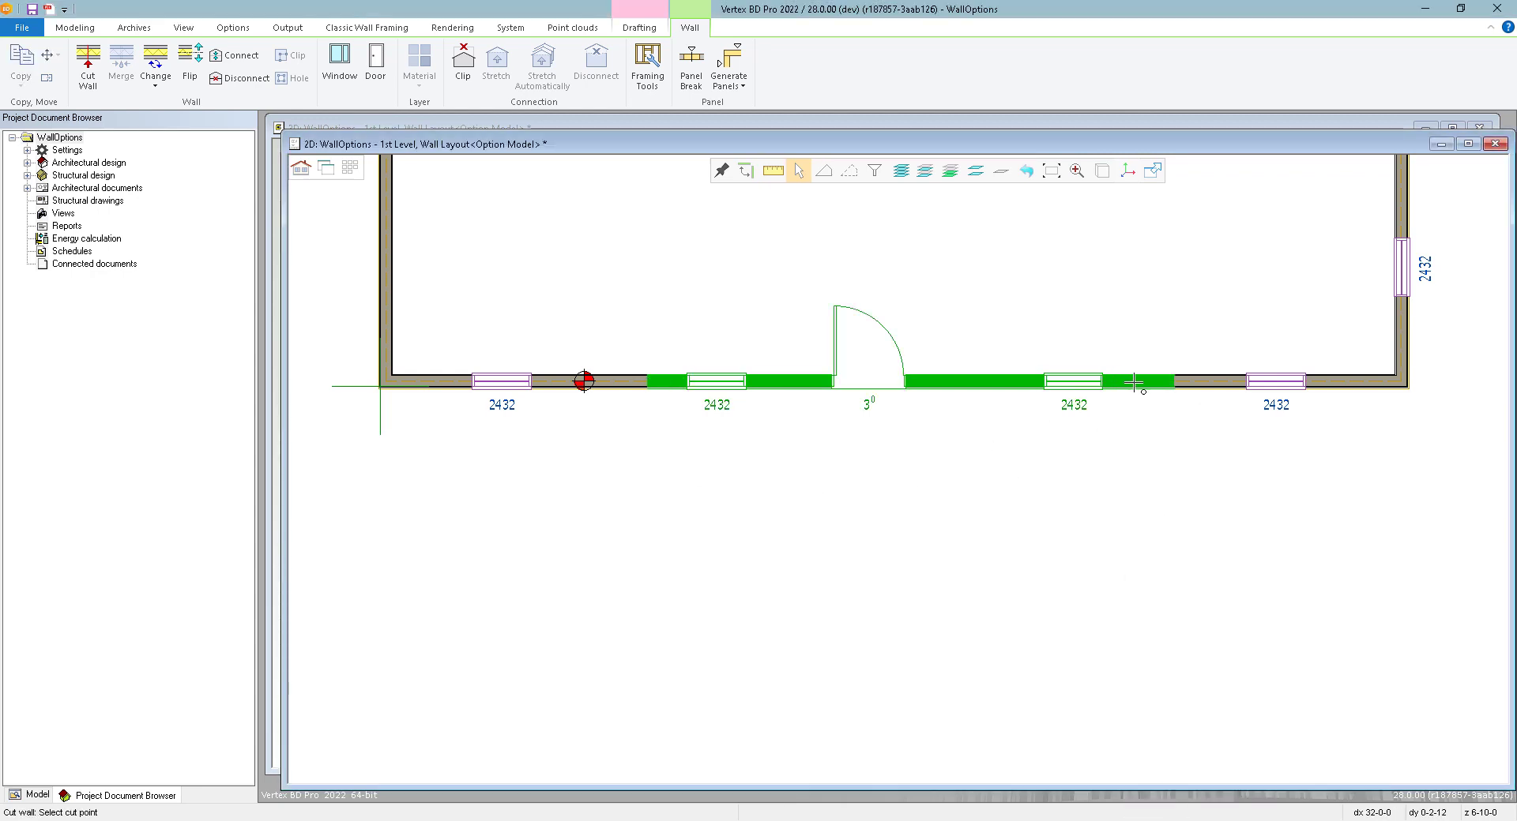
left_click(1128, 385)
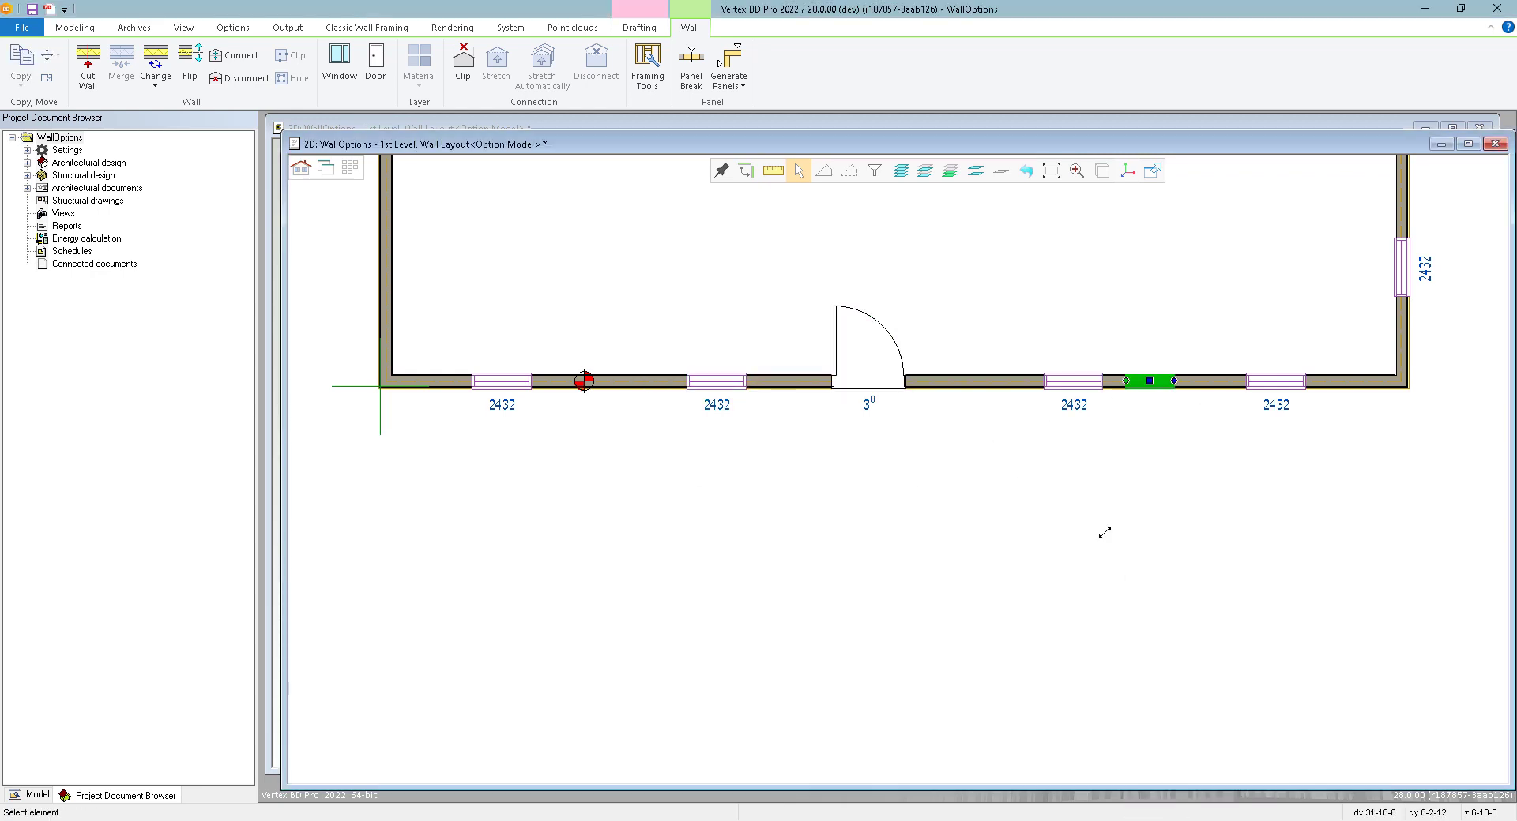
left_click(927, 390)
left_click_drag(886, 385, 893, 463)
left_click(886, 518)
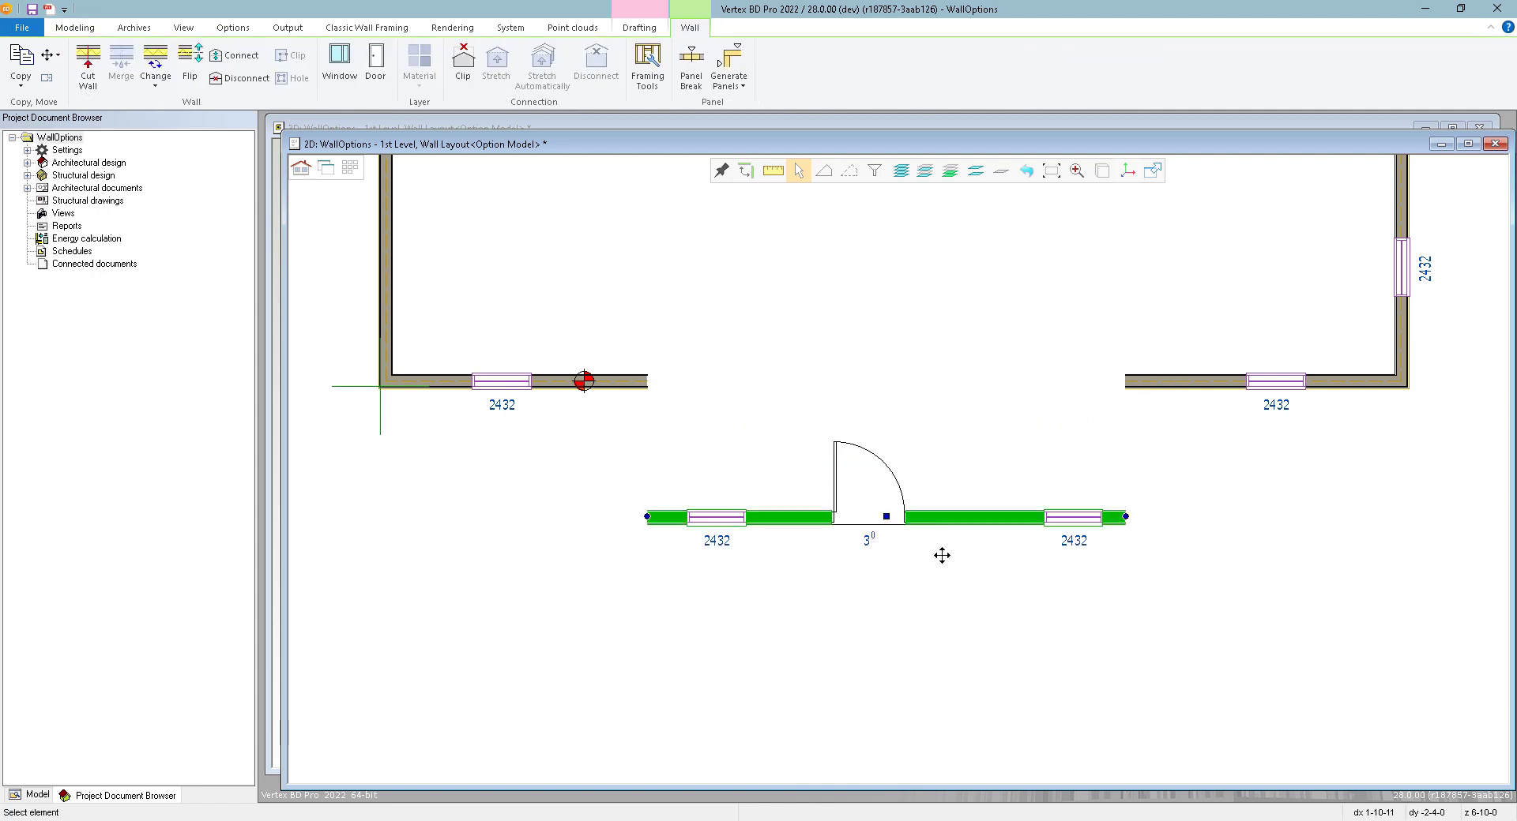
- Clear the selection and start a new wall with the 2x6 exterior wall type
right_click(783, 294)
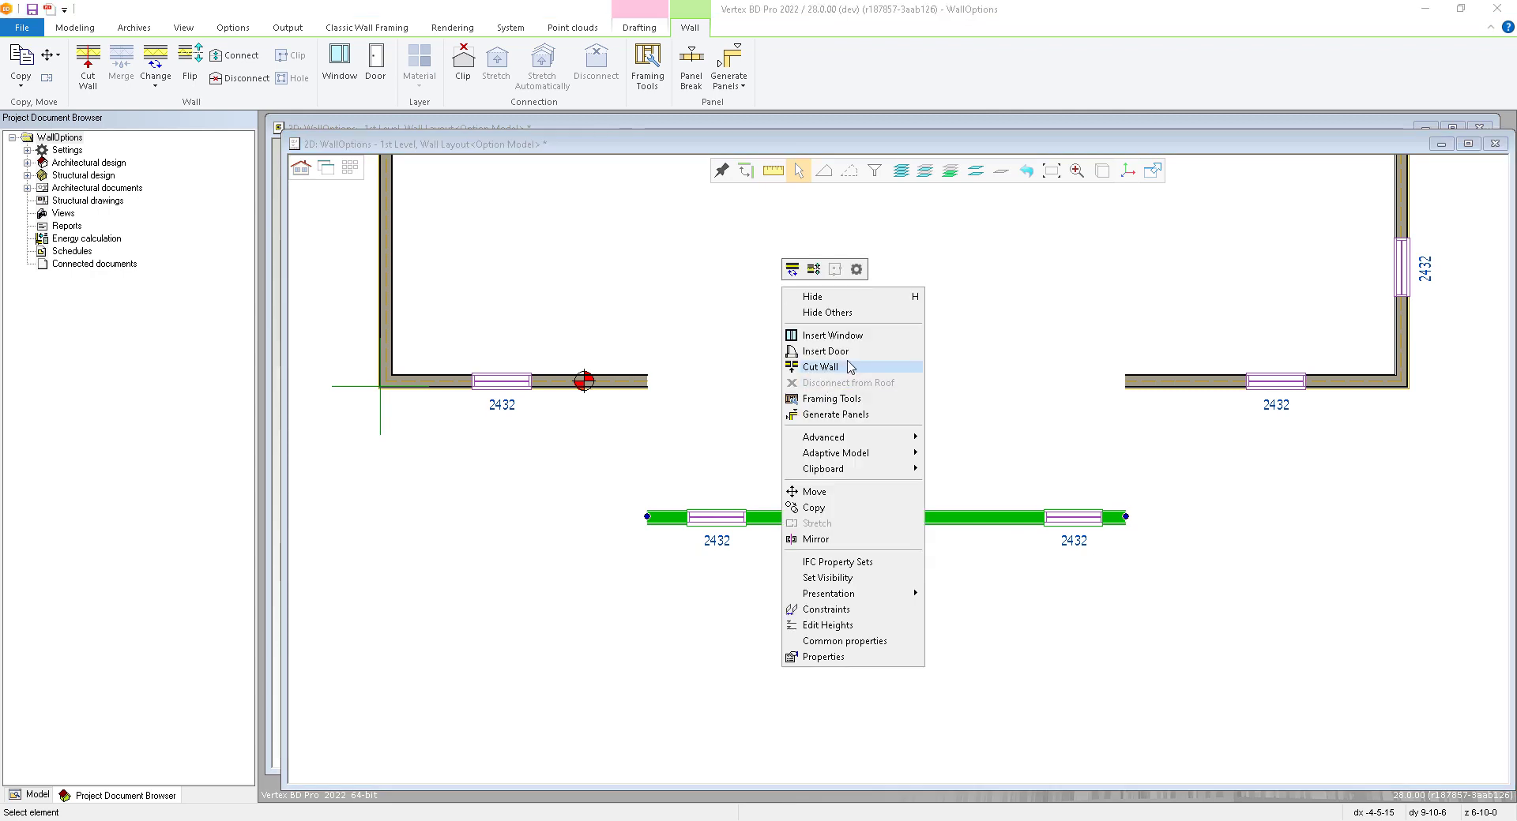
left_click(704, 321)
left_click(721, 443)
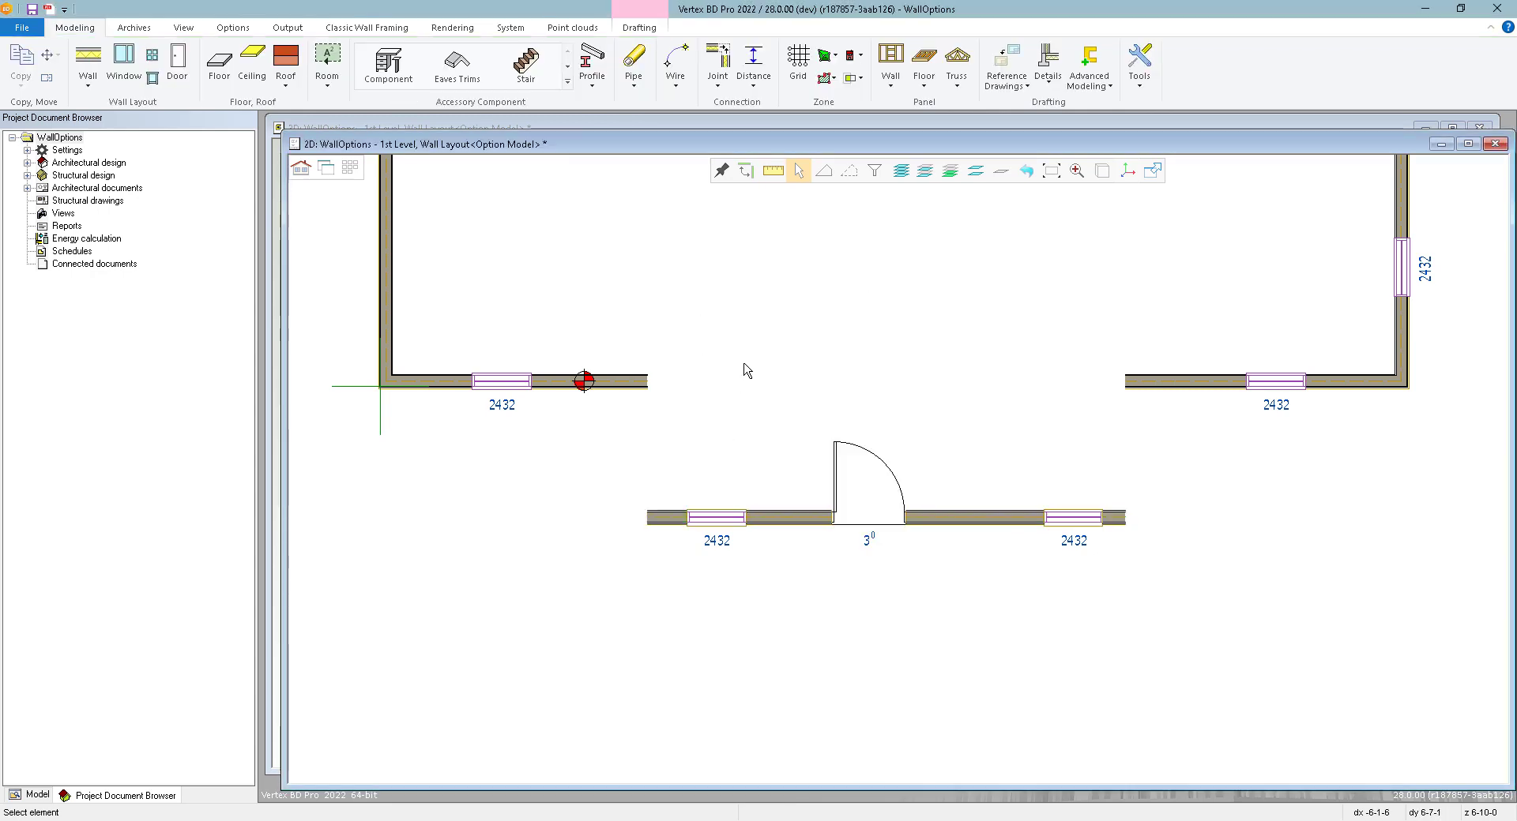
right_click(743, 364)
left_click(782, 451)
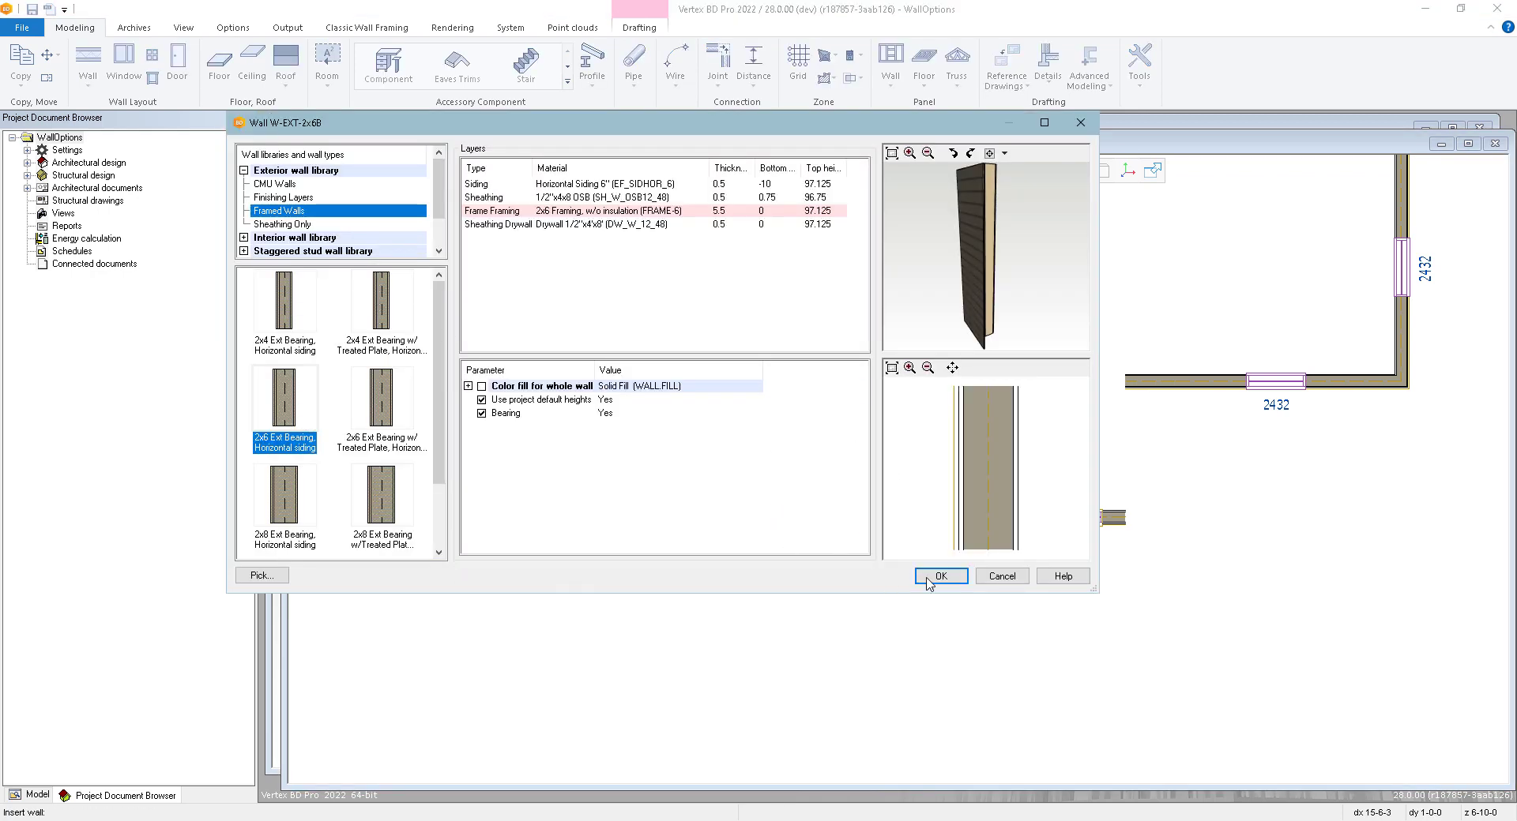
left_click(936, 576)
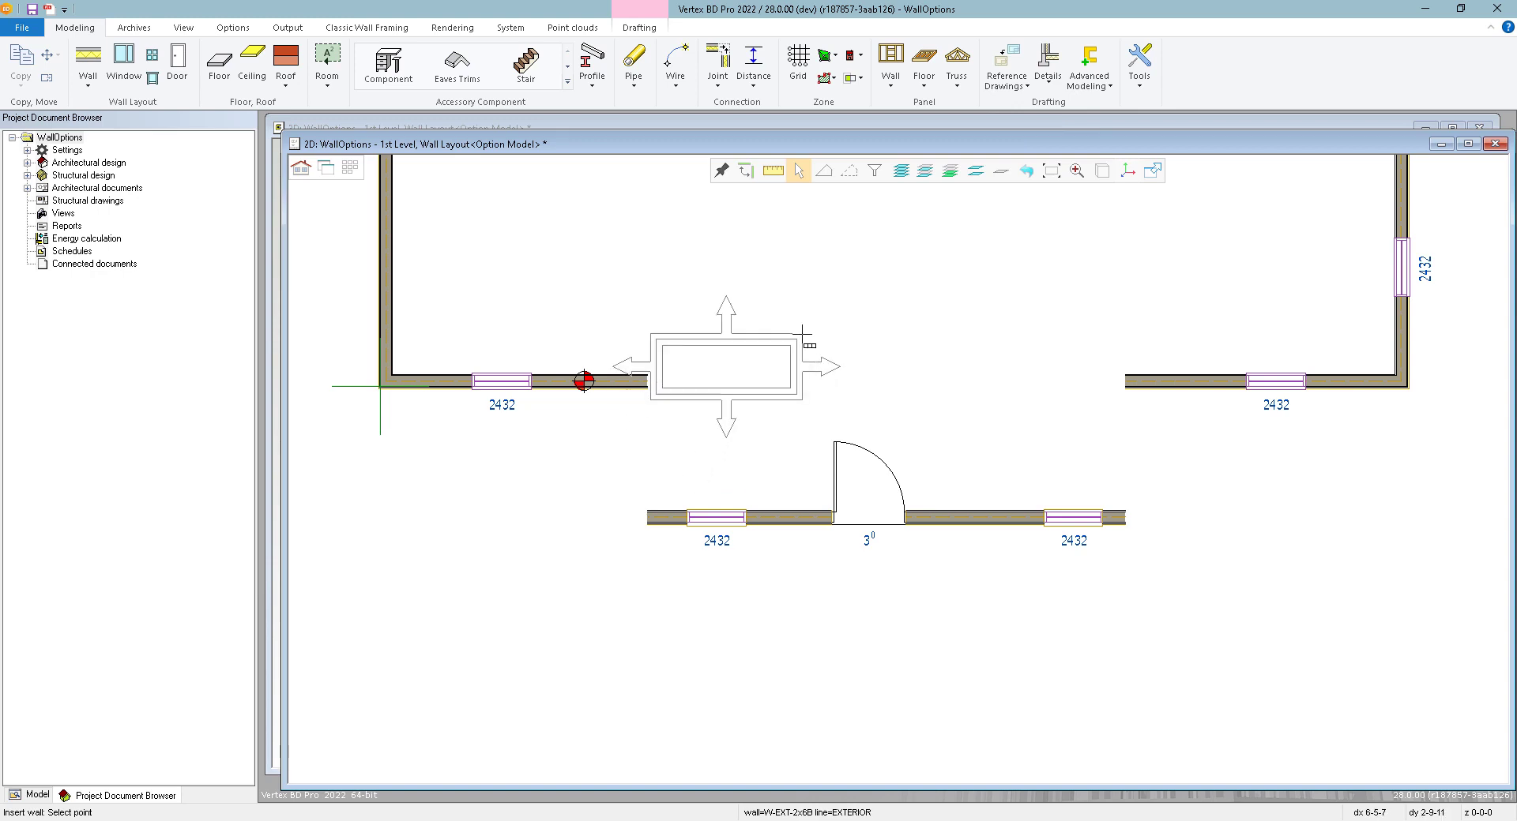
- Place vertical walls at the left and right ends of the recess, on the flipped side
right_click(802, 335)
left_click(878, 276)
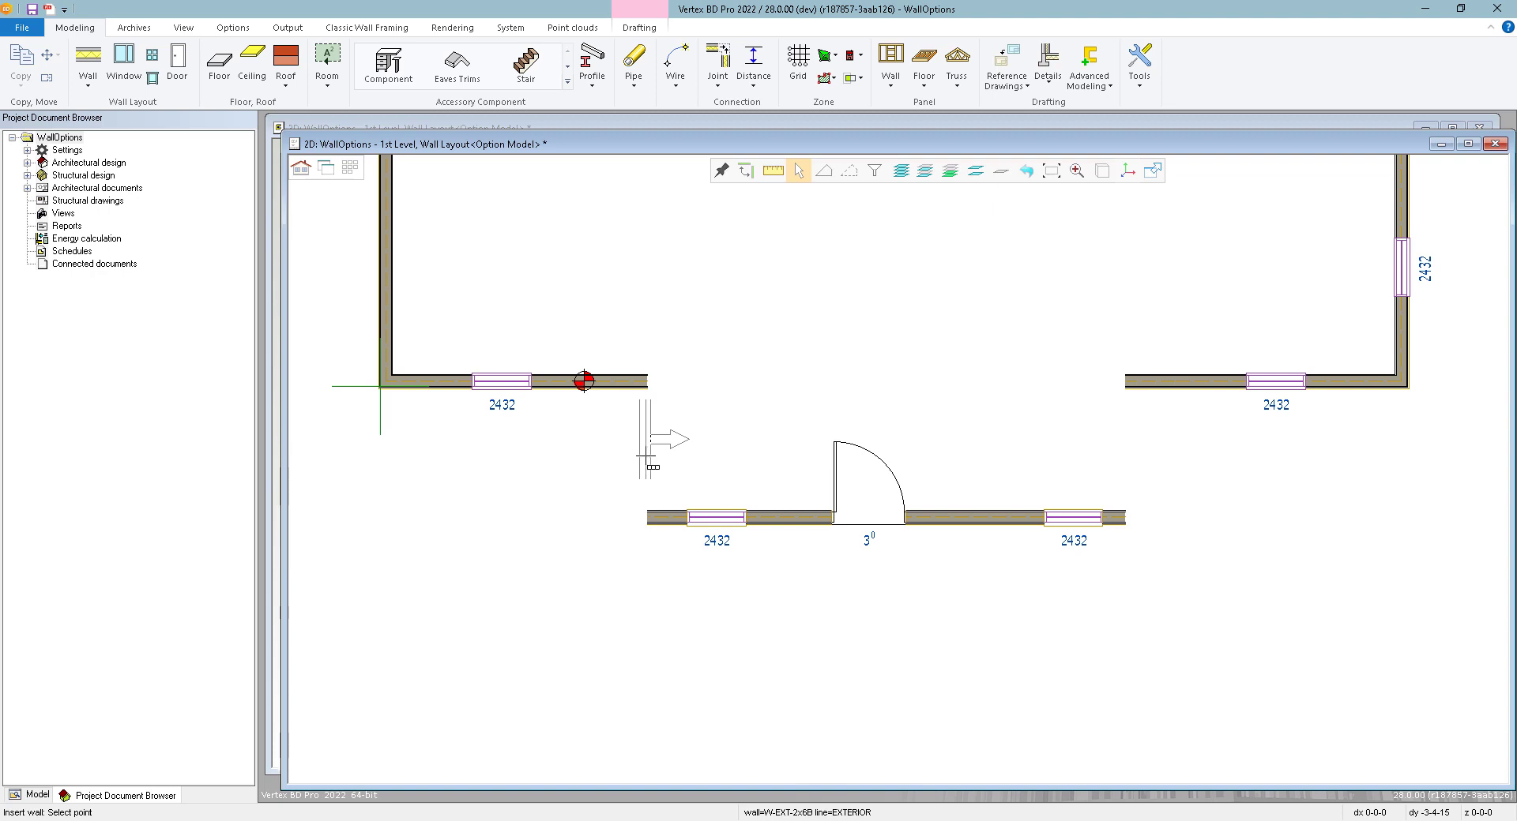
right_click(818, 372)
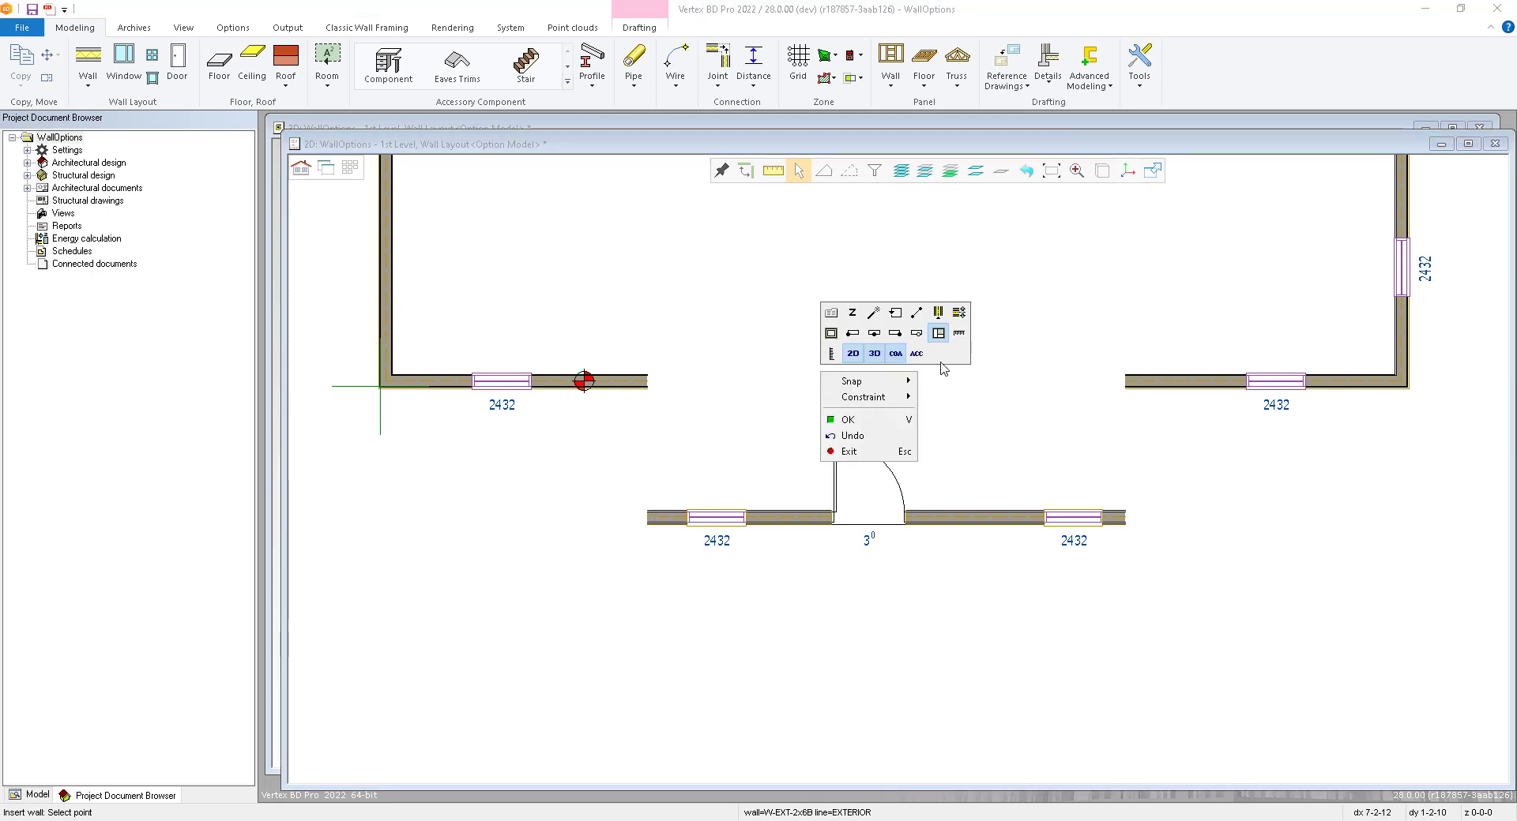
left_click(958, 313)
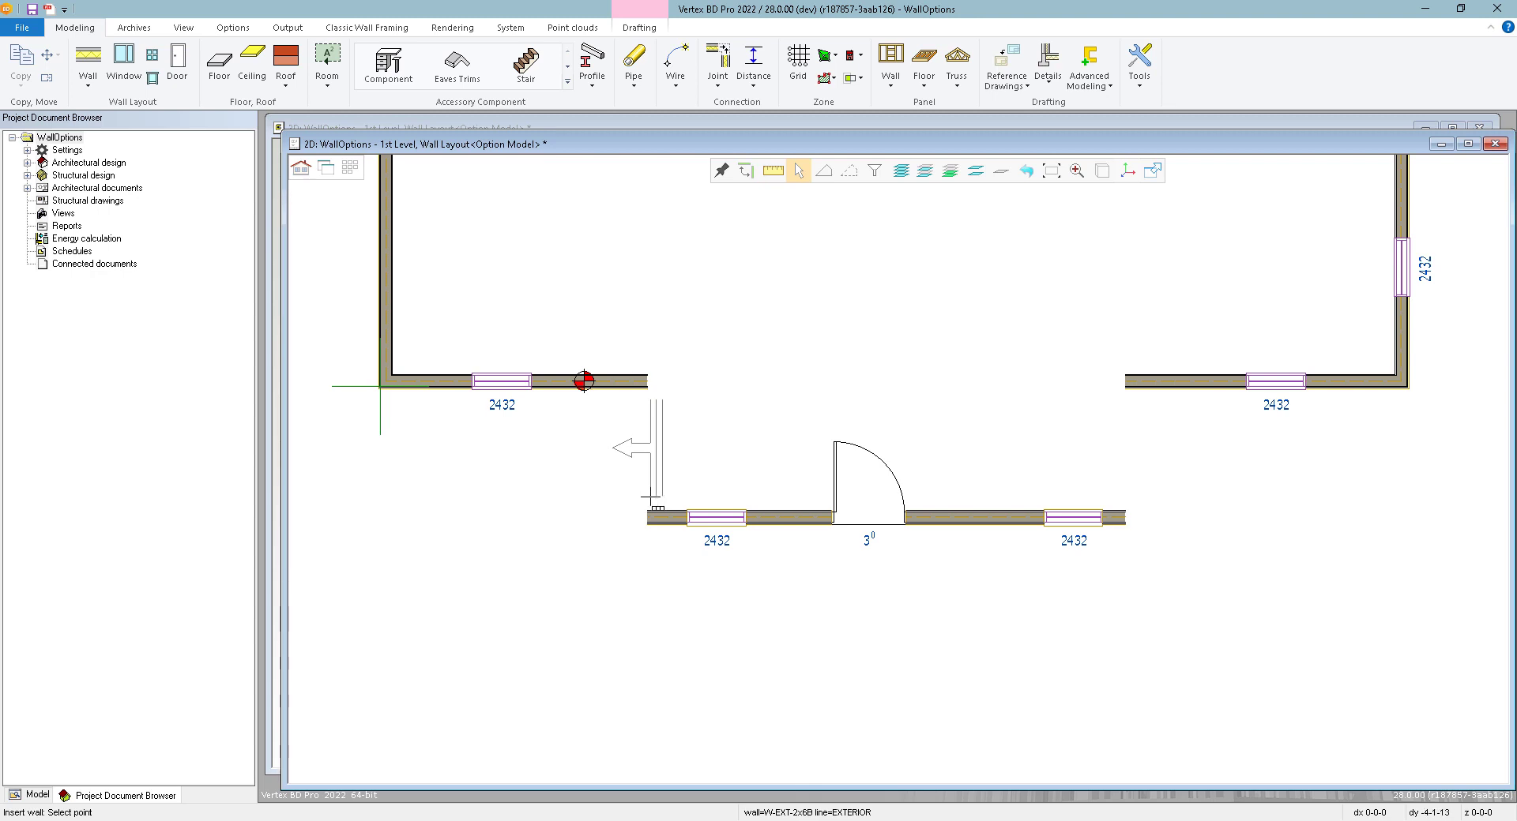
left_click(695, 491)
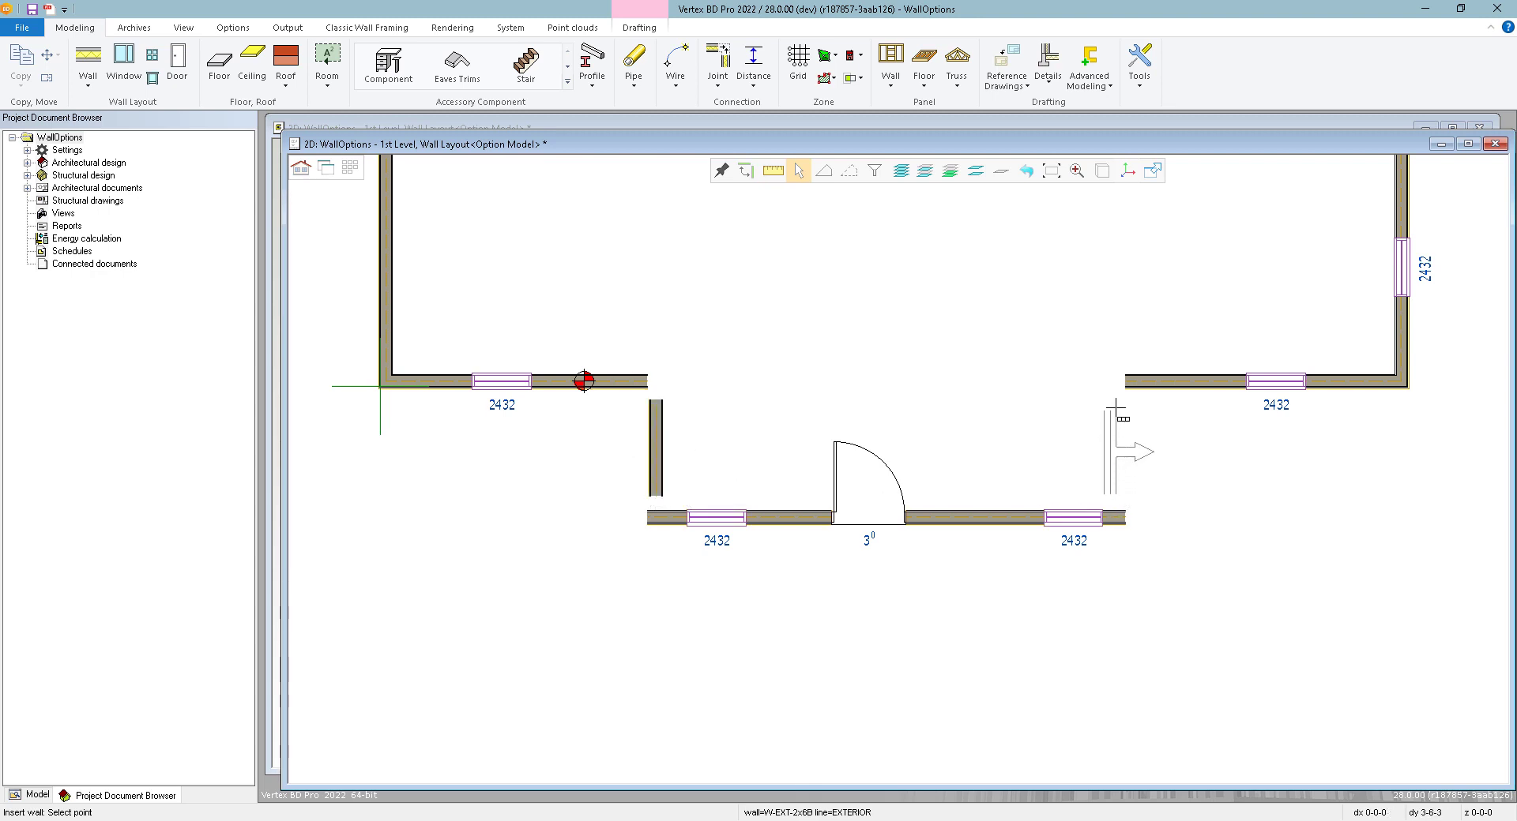
left_click(1130, 434)
scroll(802, 429, "up", 1)
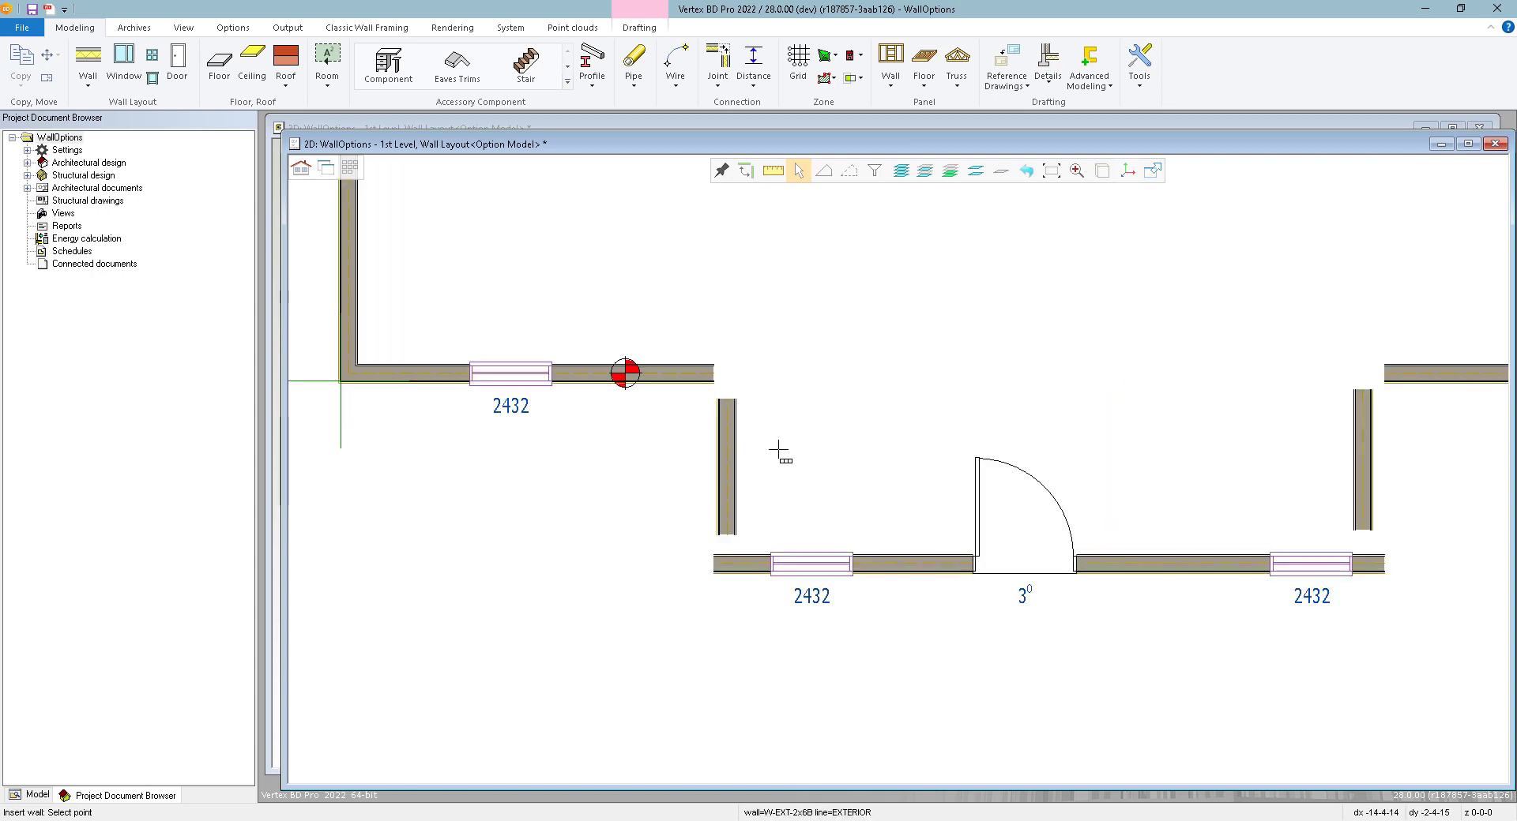
key("Escape")
- Join the left vertical wall's top and bottom ends into corners with the adjacent walls
left_click(736, 450)
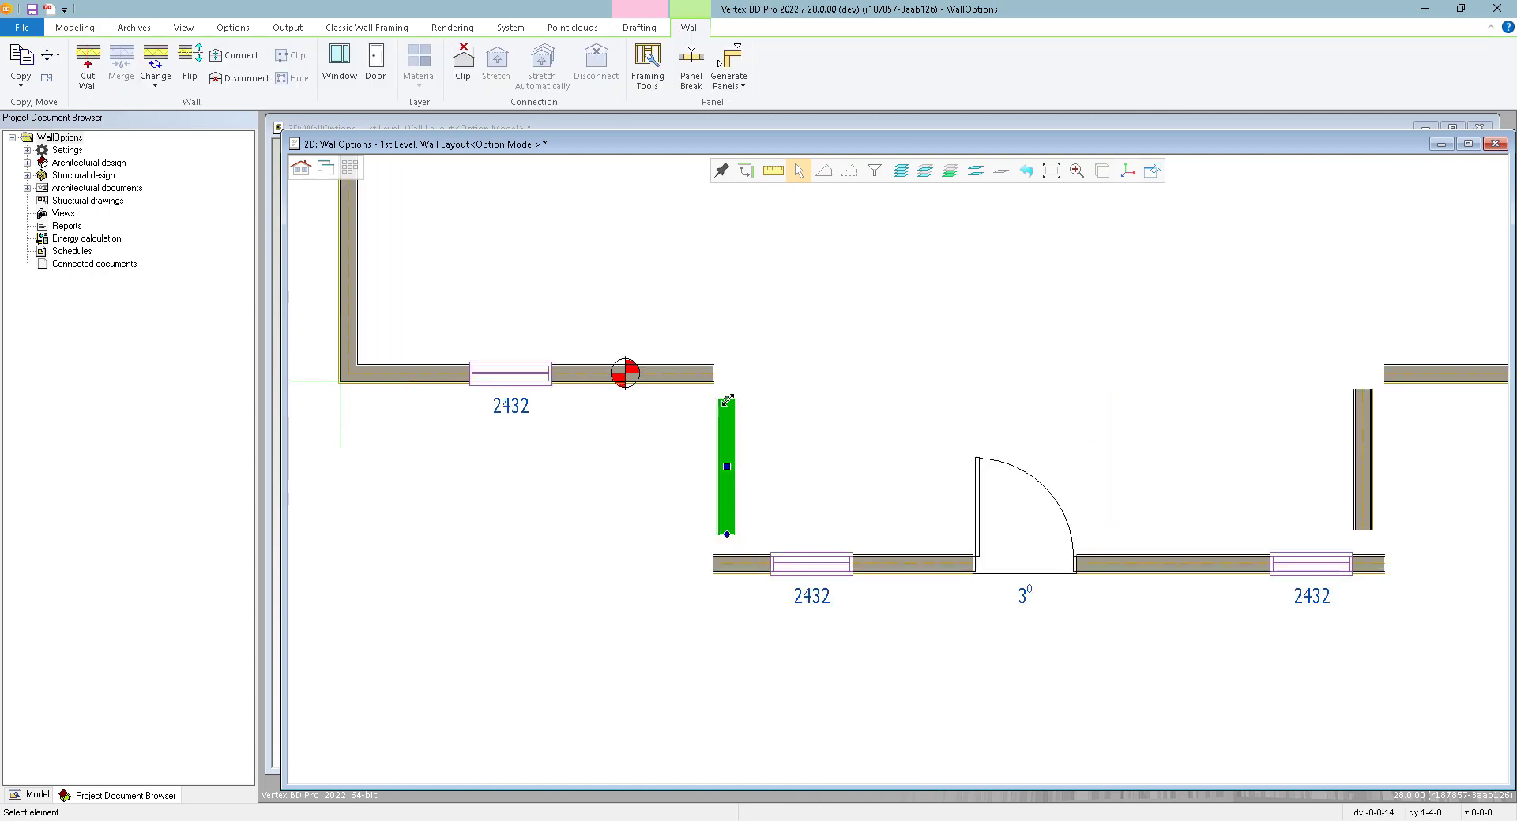
mouse_move(727, 398)
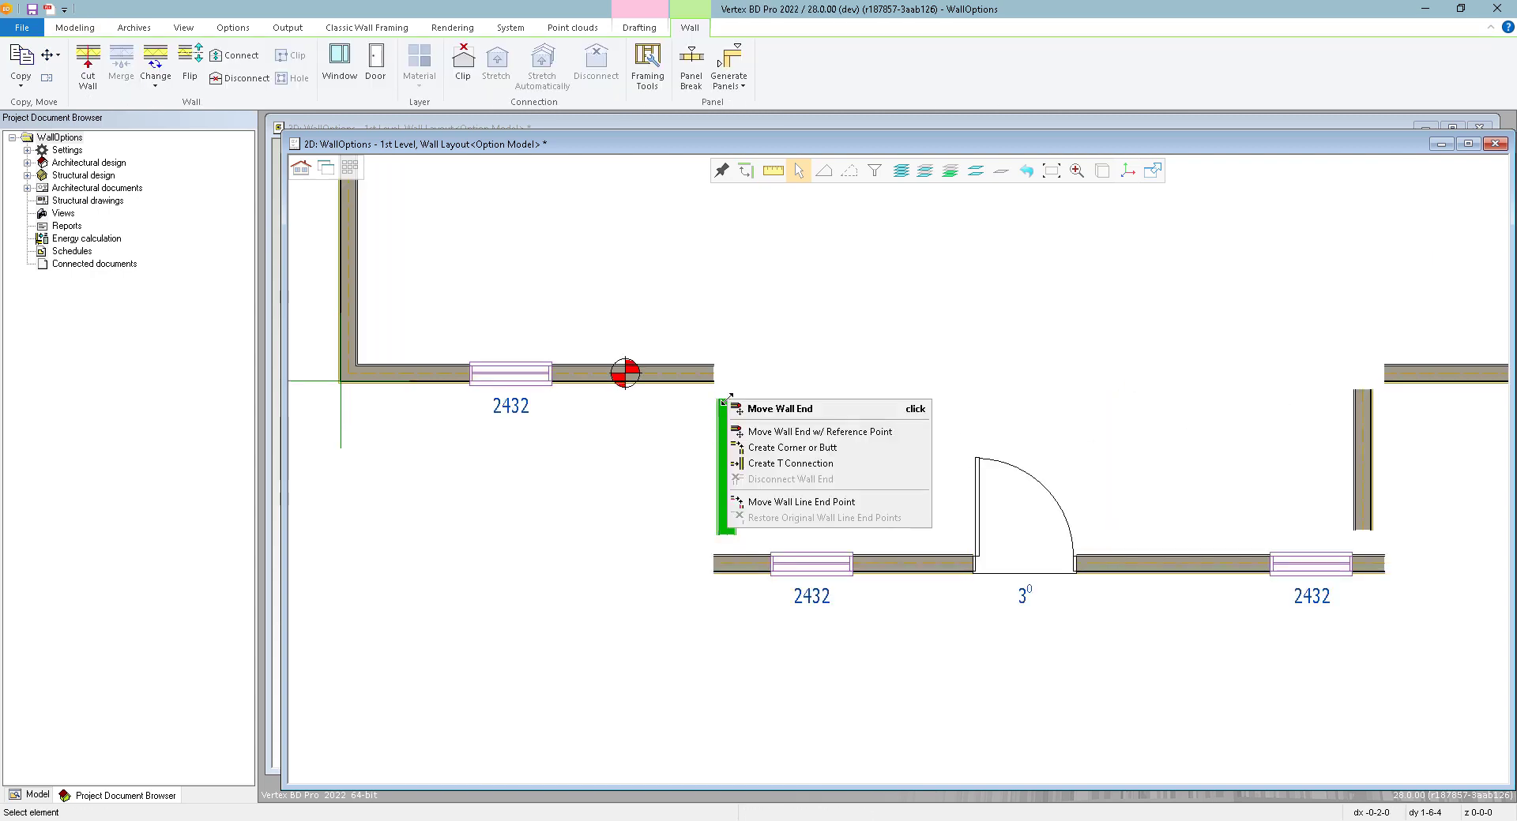
left_click(772, 449)
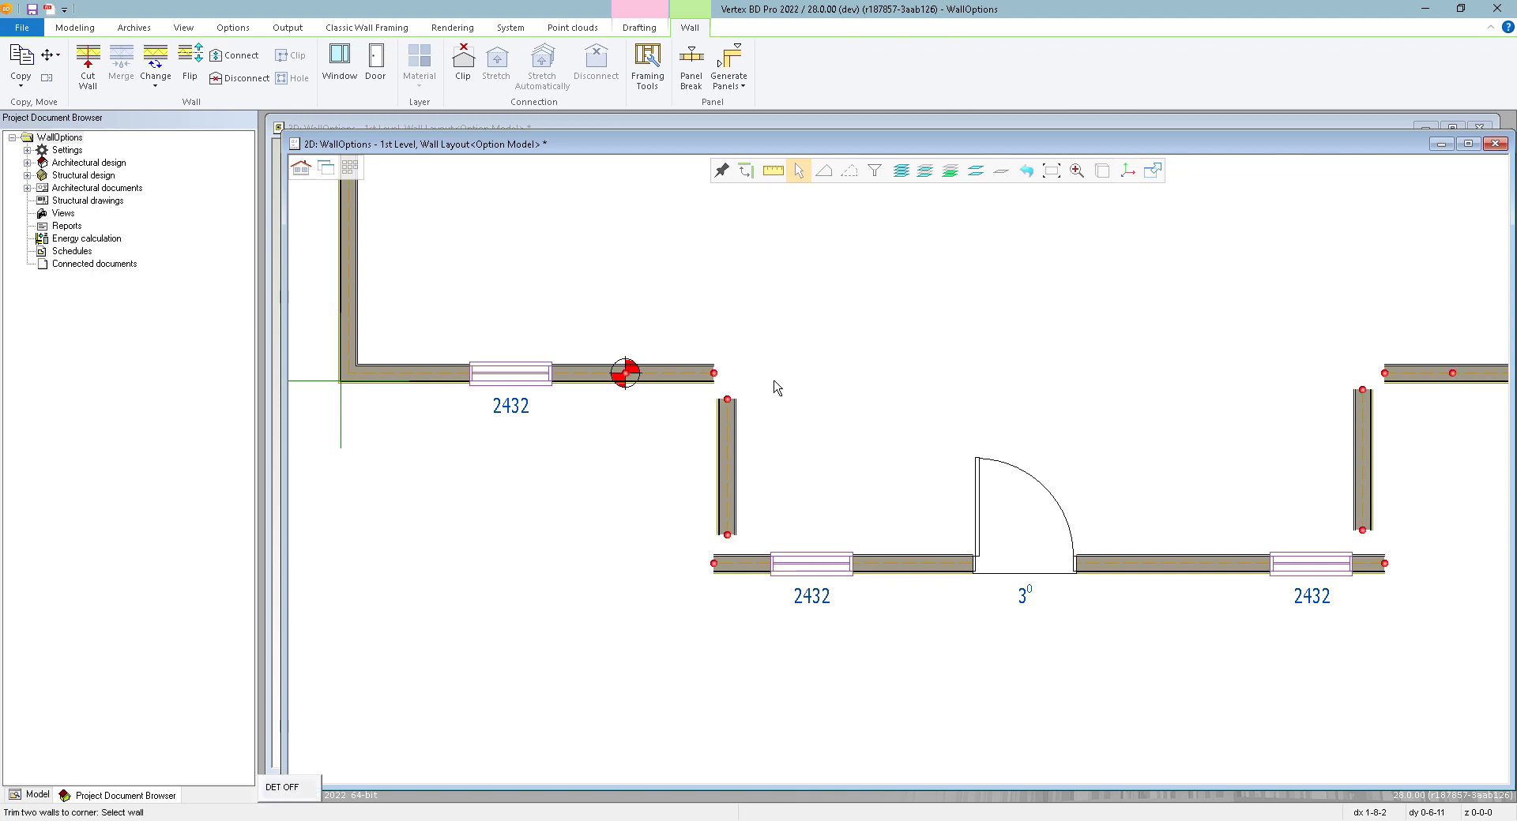
left_click(715, 374)
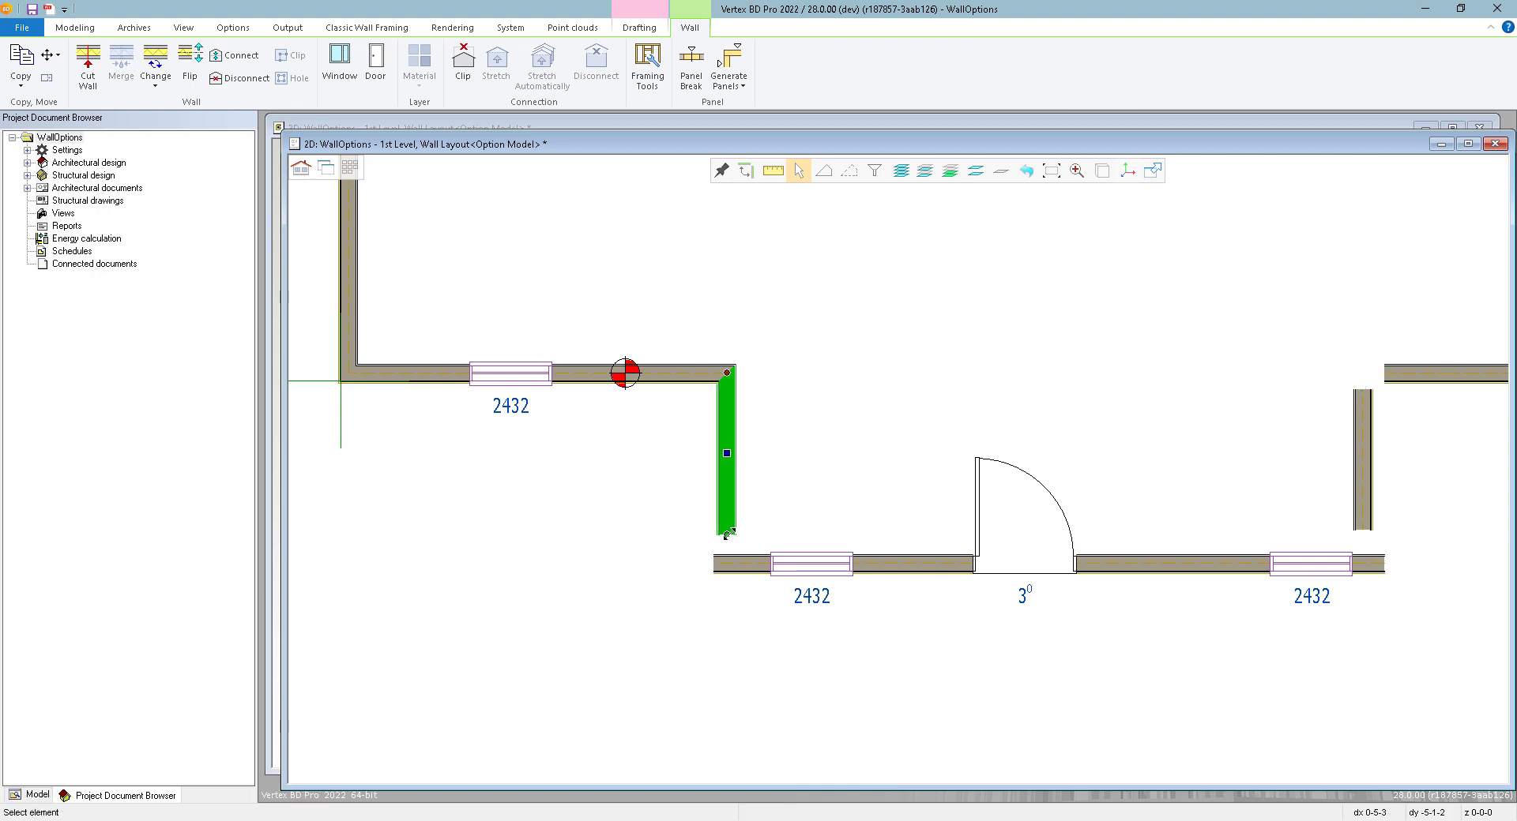
left_click(727, 534)
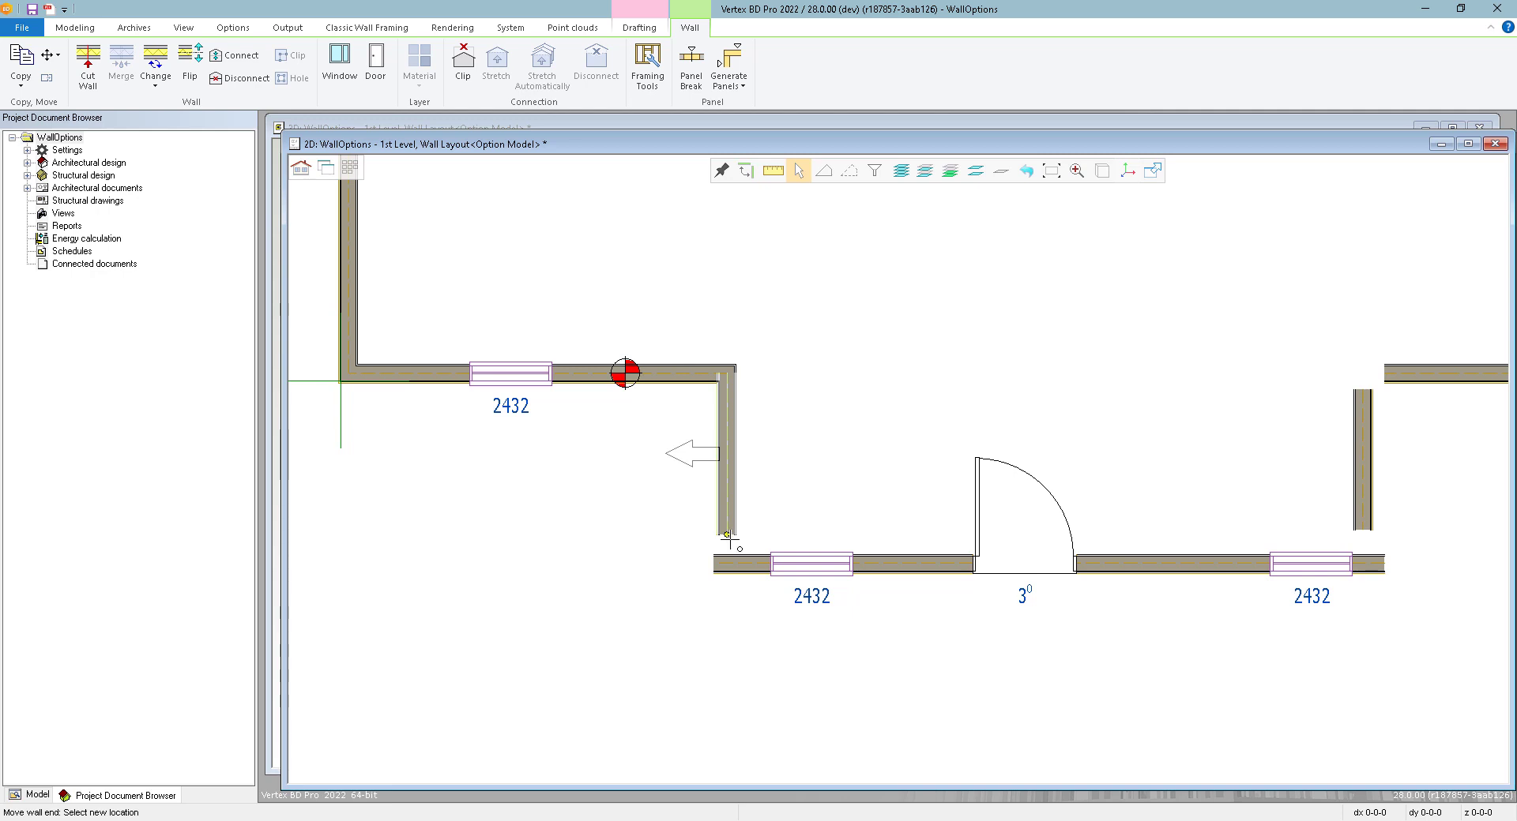
left_click(726, 534)
mouse_move(728, 537)
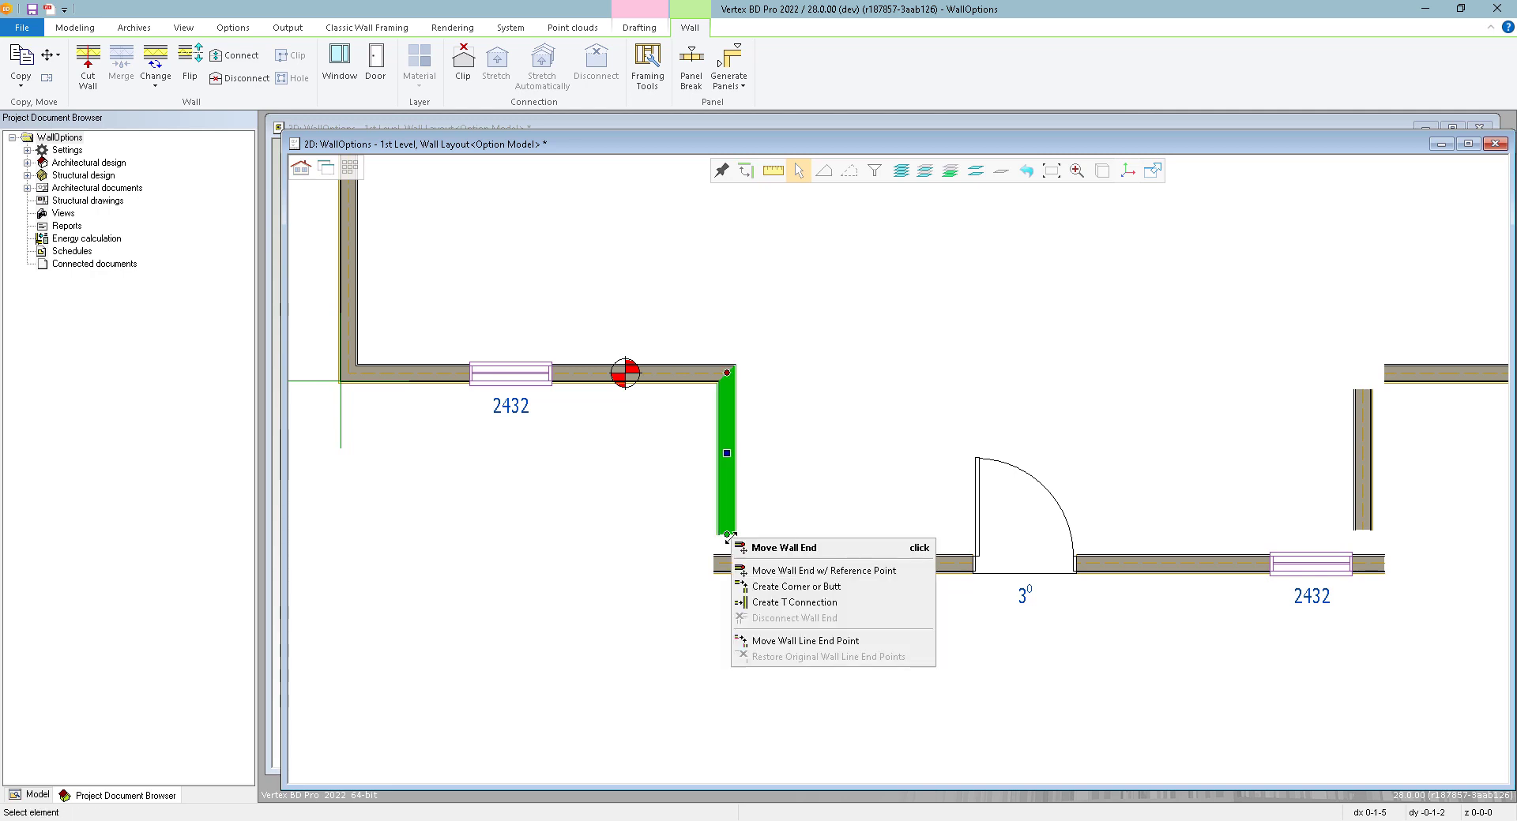
left_click(775, 588)
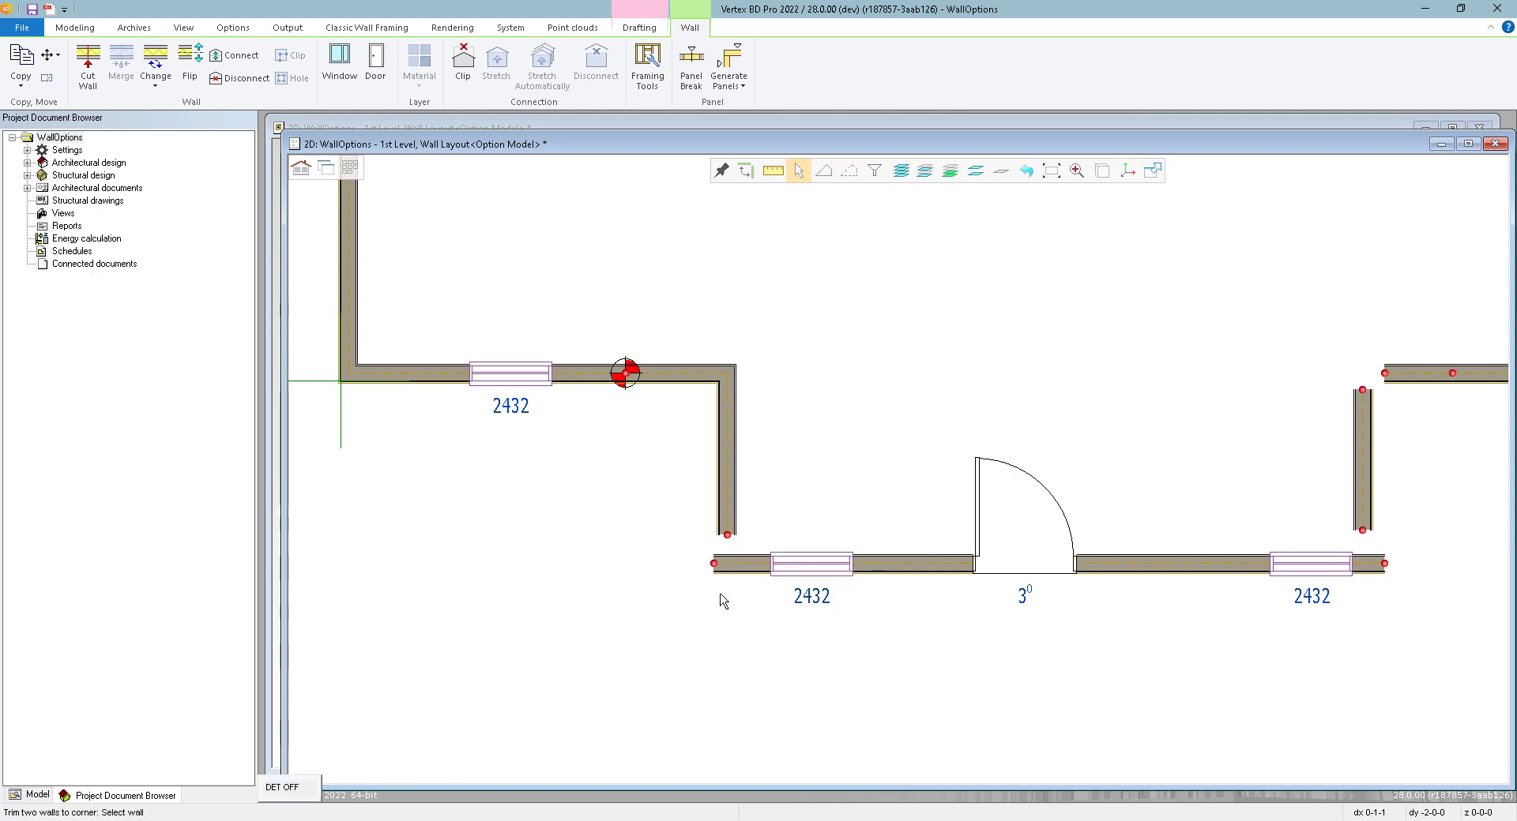
left_click(714, 567)
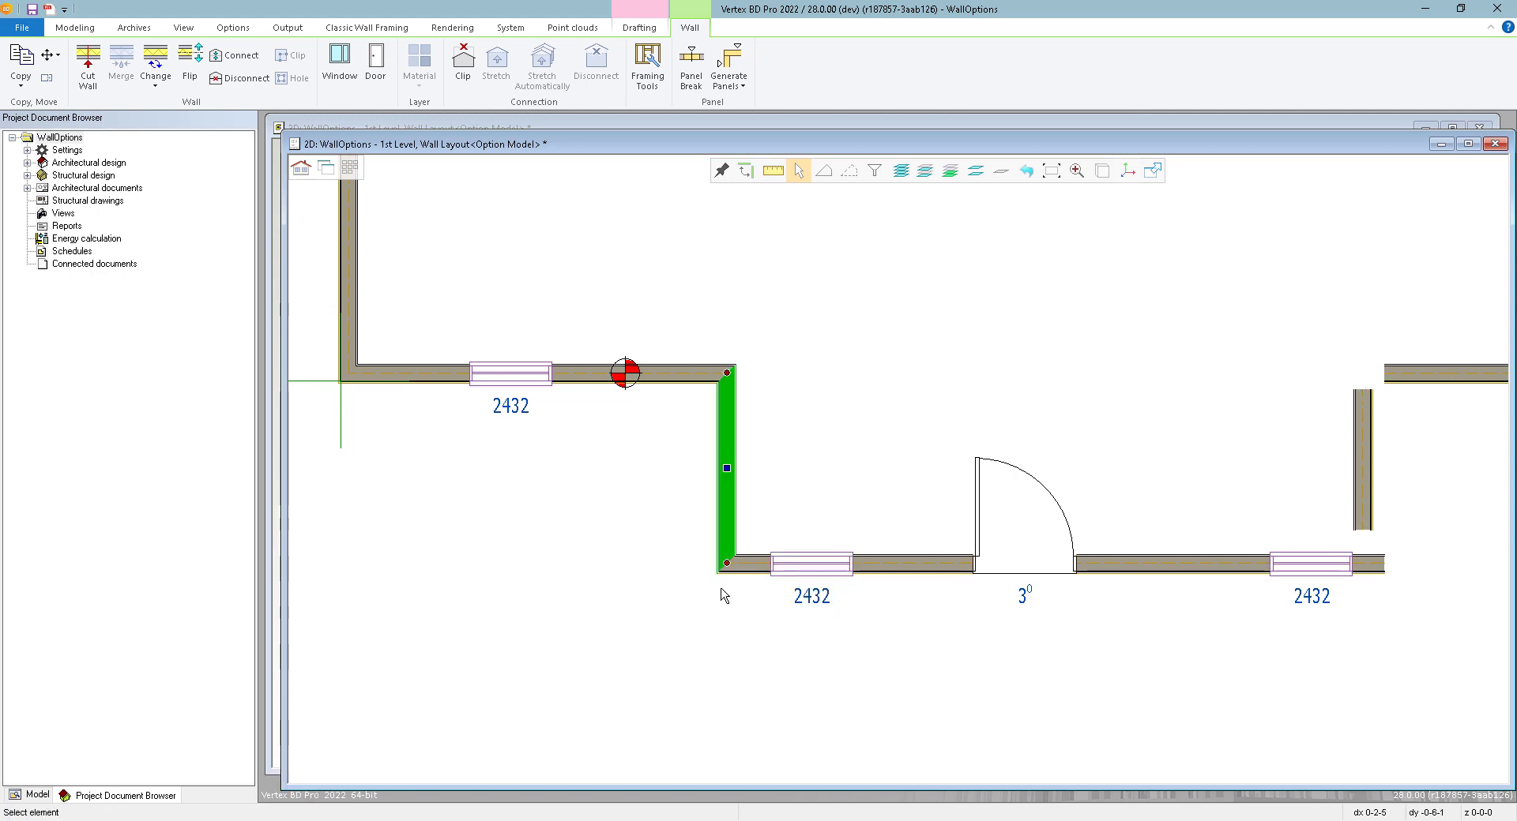
- Corner the recessed wall's right end and the right vertical wall's top end with their neighbours
left_click(1375, 568)
left_click(1394, 564)
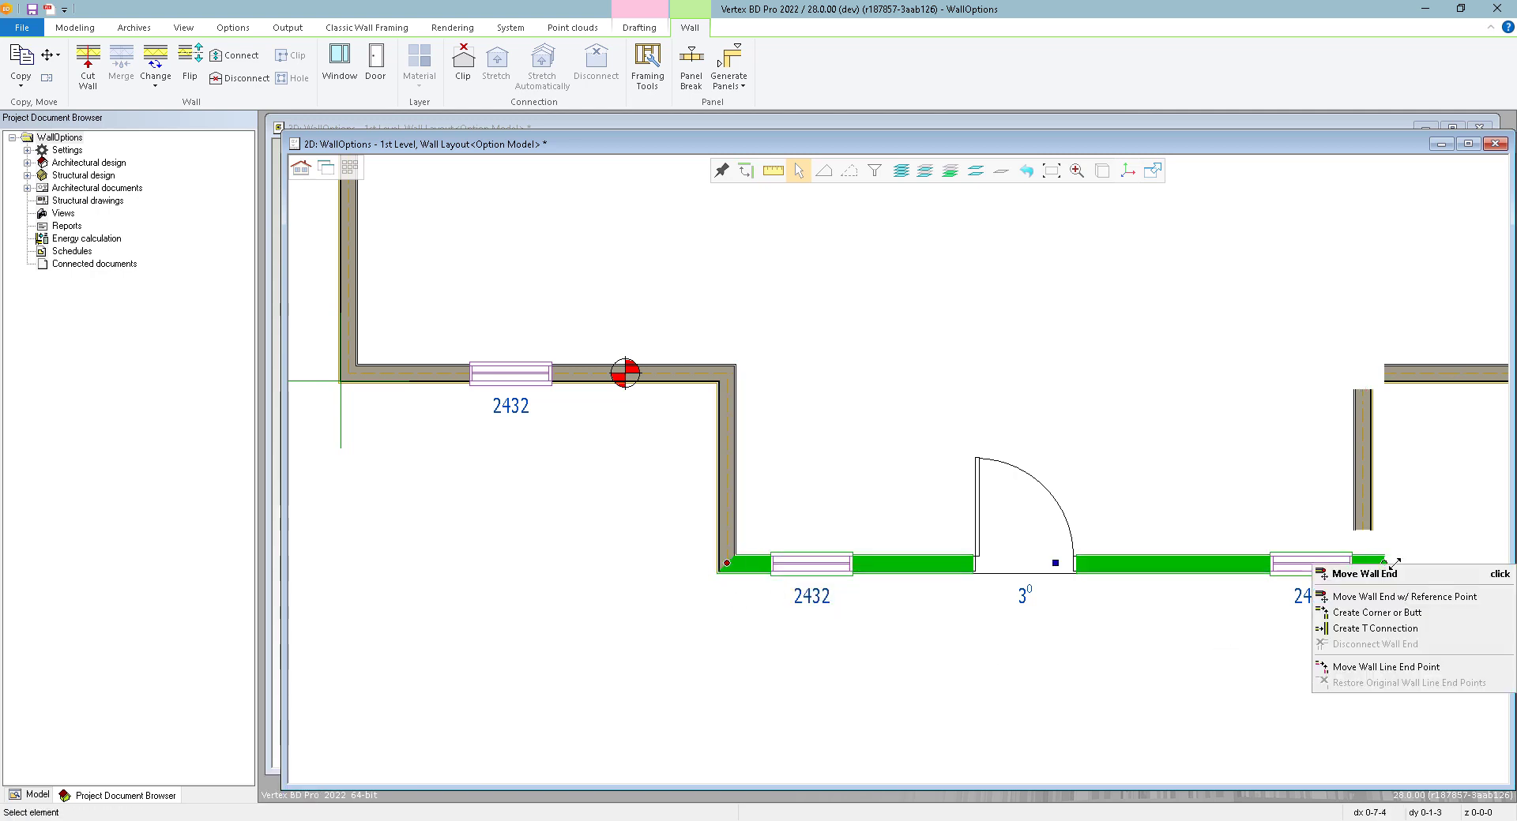
left_click(1375, 613)
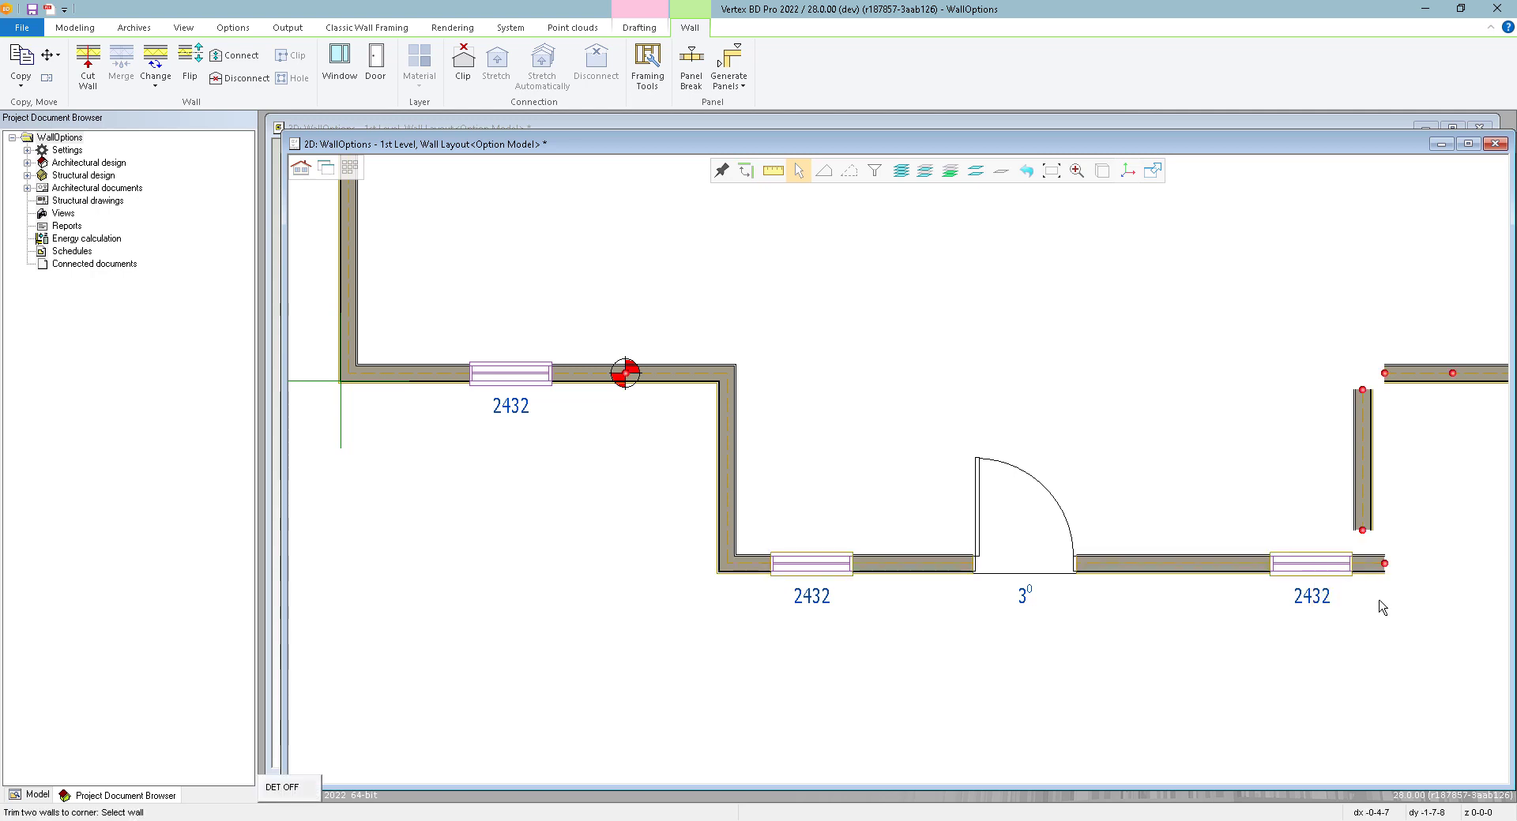
left_click(1362, 534)
left_click(1370, 414)
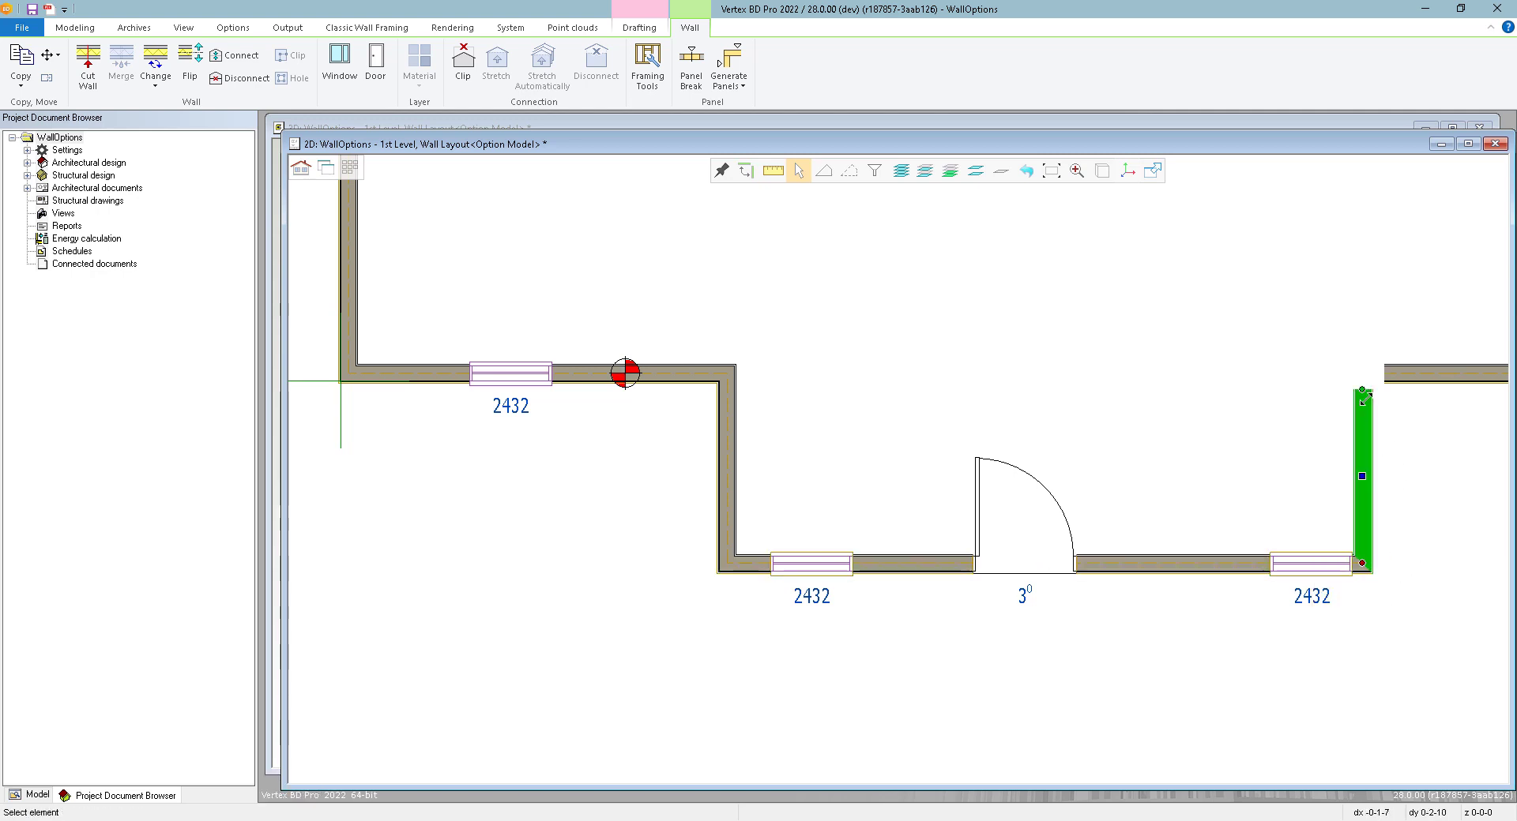
left_click(1364, 392)
left_click(1367, 437)
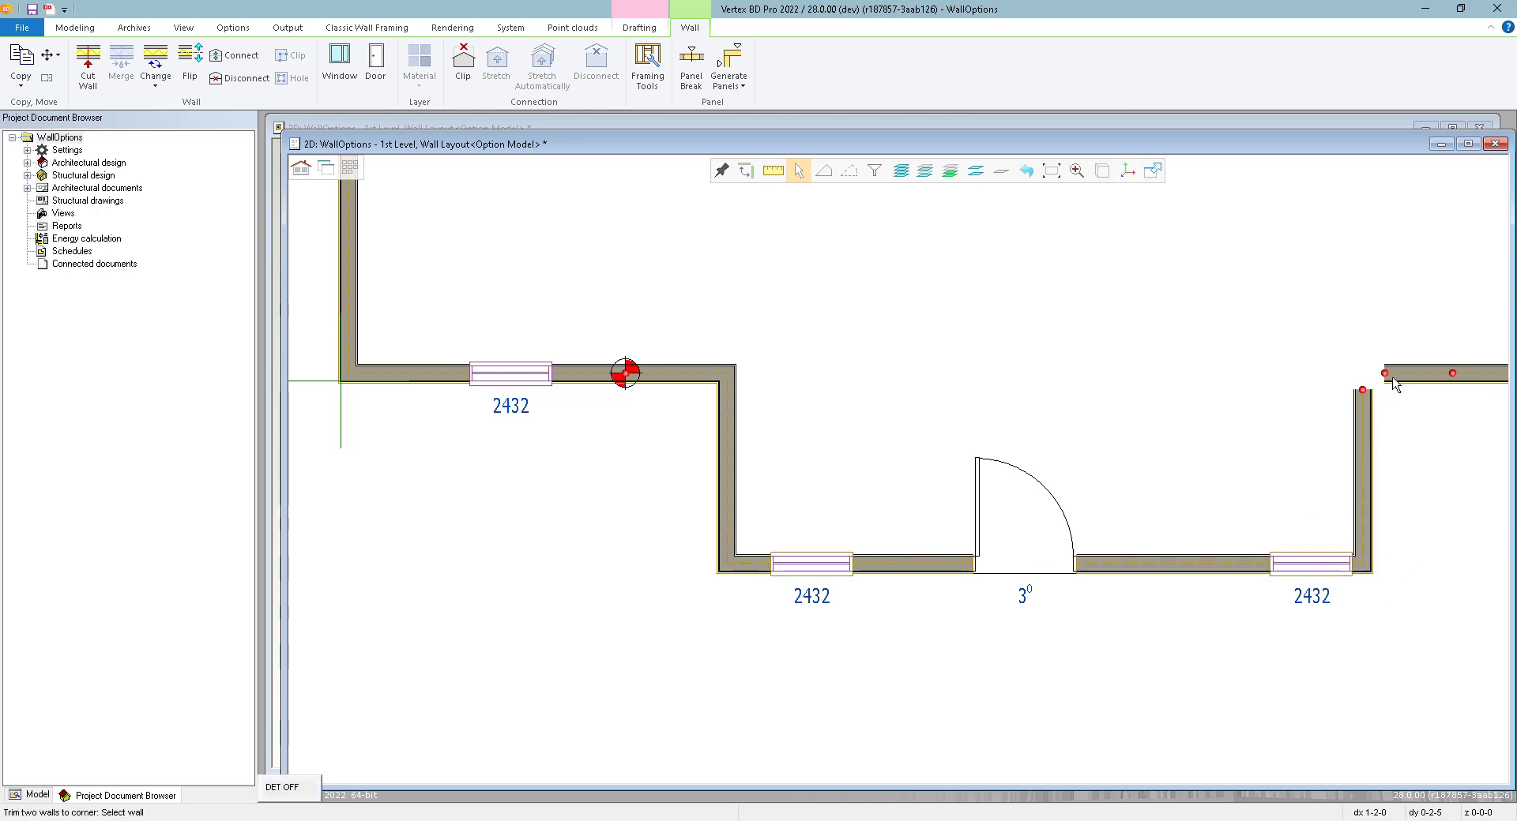
left_click(1392, 375)
- Move the recessed wall's right window left, closer to the door
middle_click_drag(1296, 628, 898, 477)
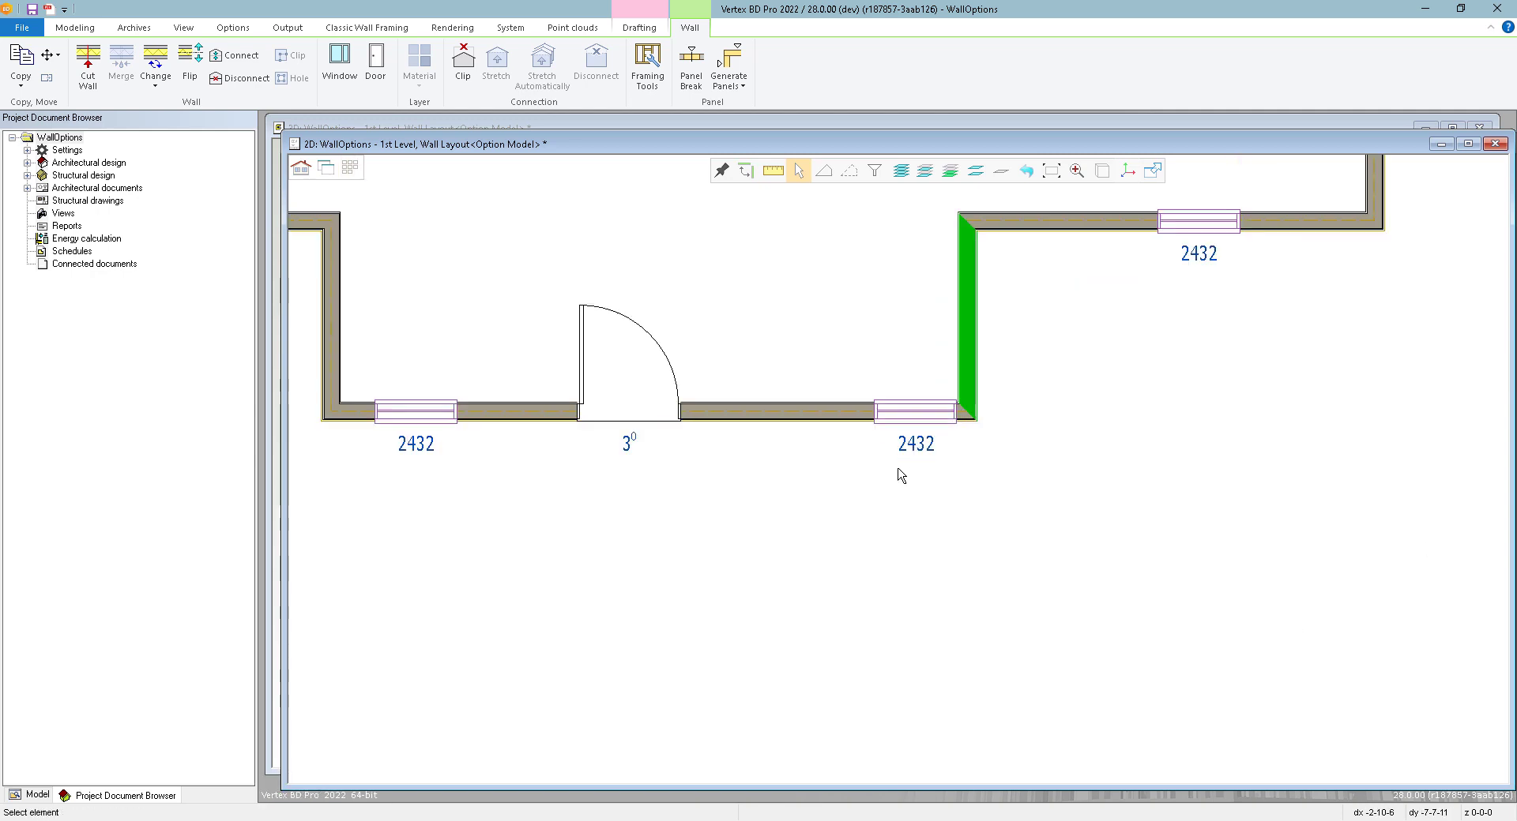
left_click(1096, 506)
left_click(912, 418)
left_click(913, 418)
left_click(829, 551)
key("Escape")
scroll(885, 525, "down", 3)
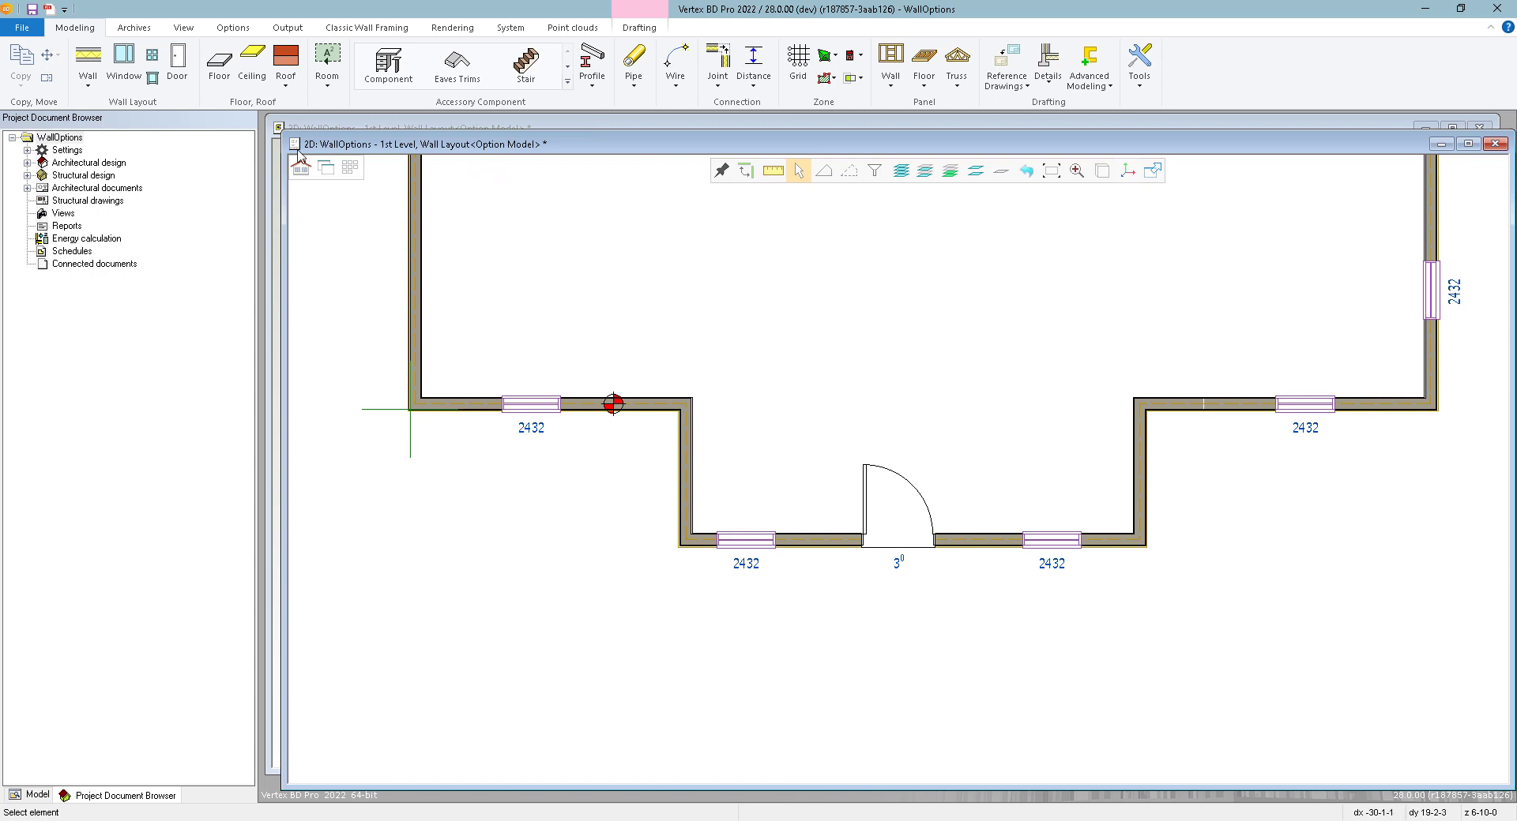
- Add the left and right recessed front walls to the elevation B option and finish editing
left_click(234, 29)
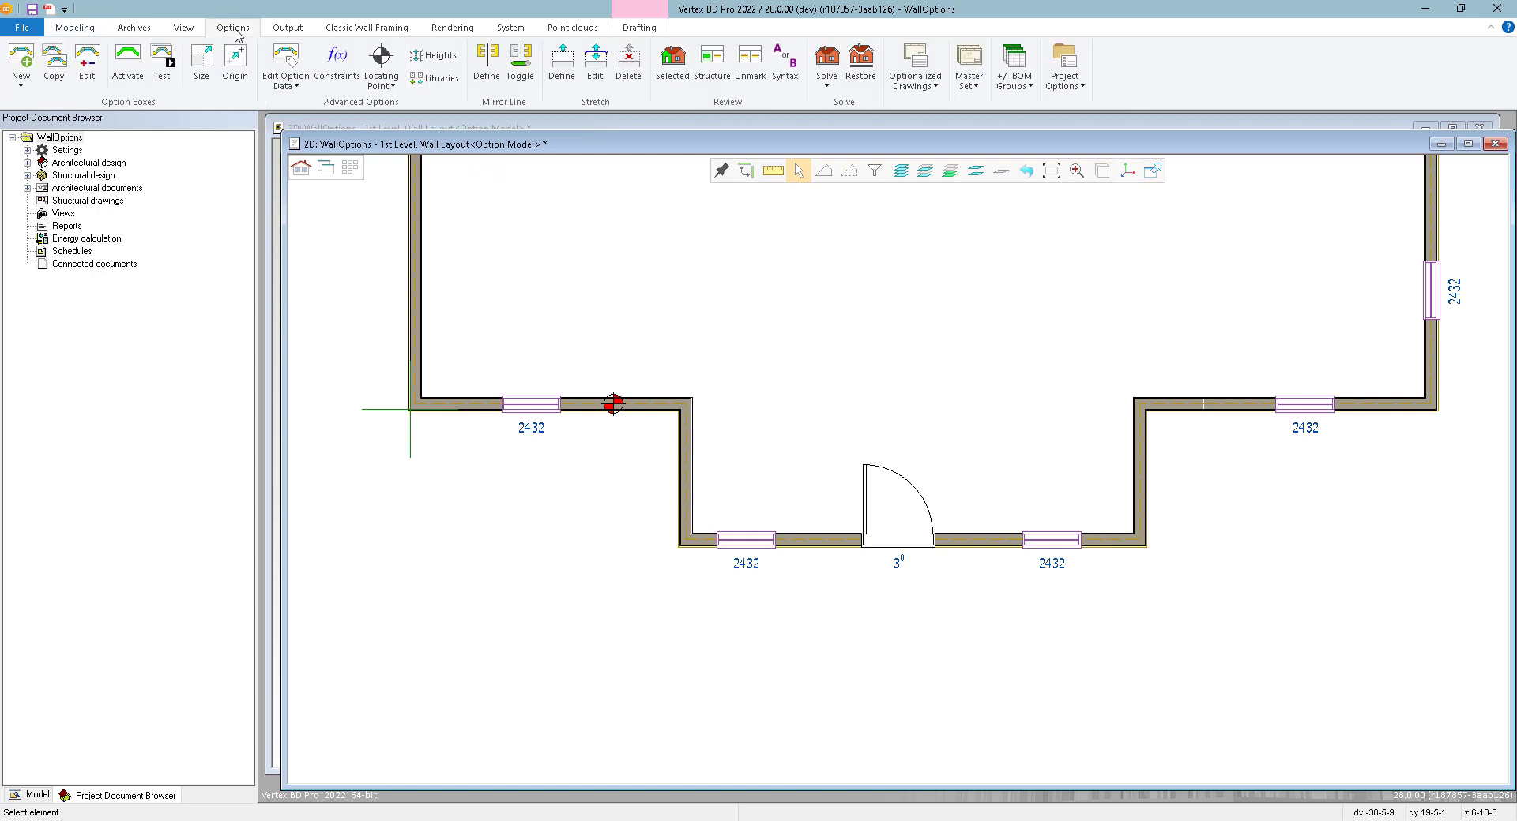
left_click(86, 74)
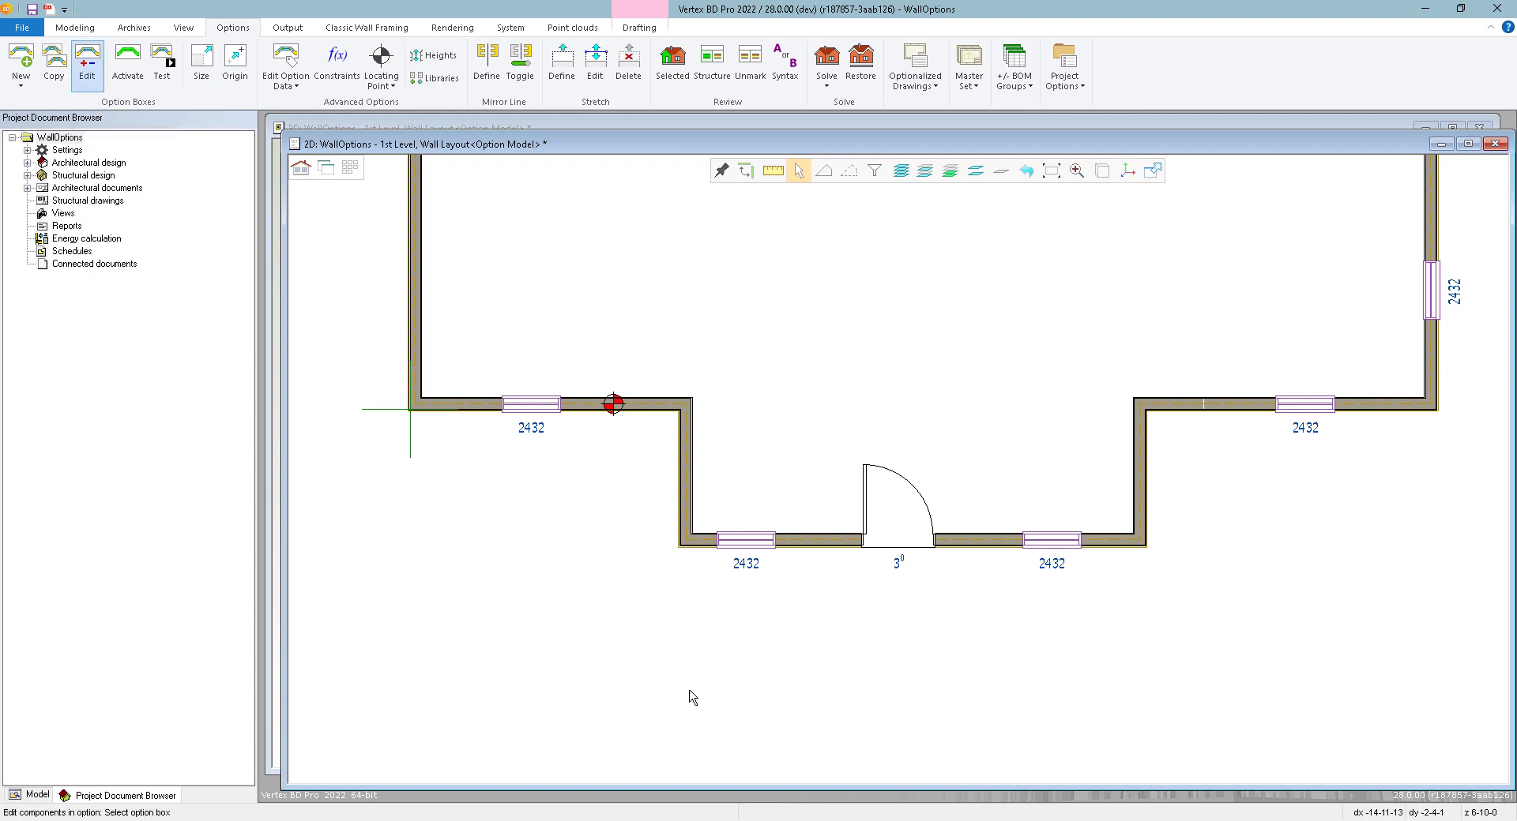
left_click(831, 543)
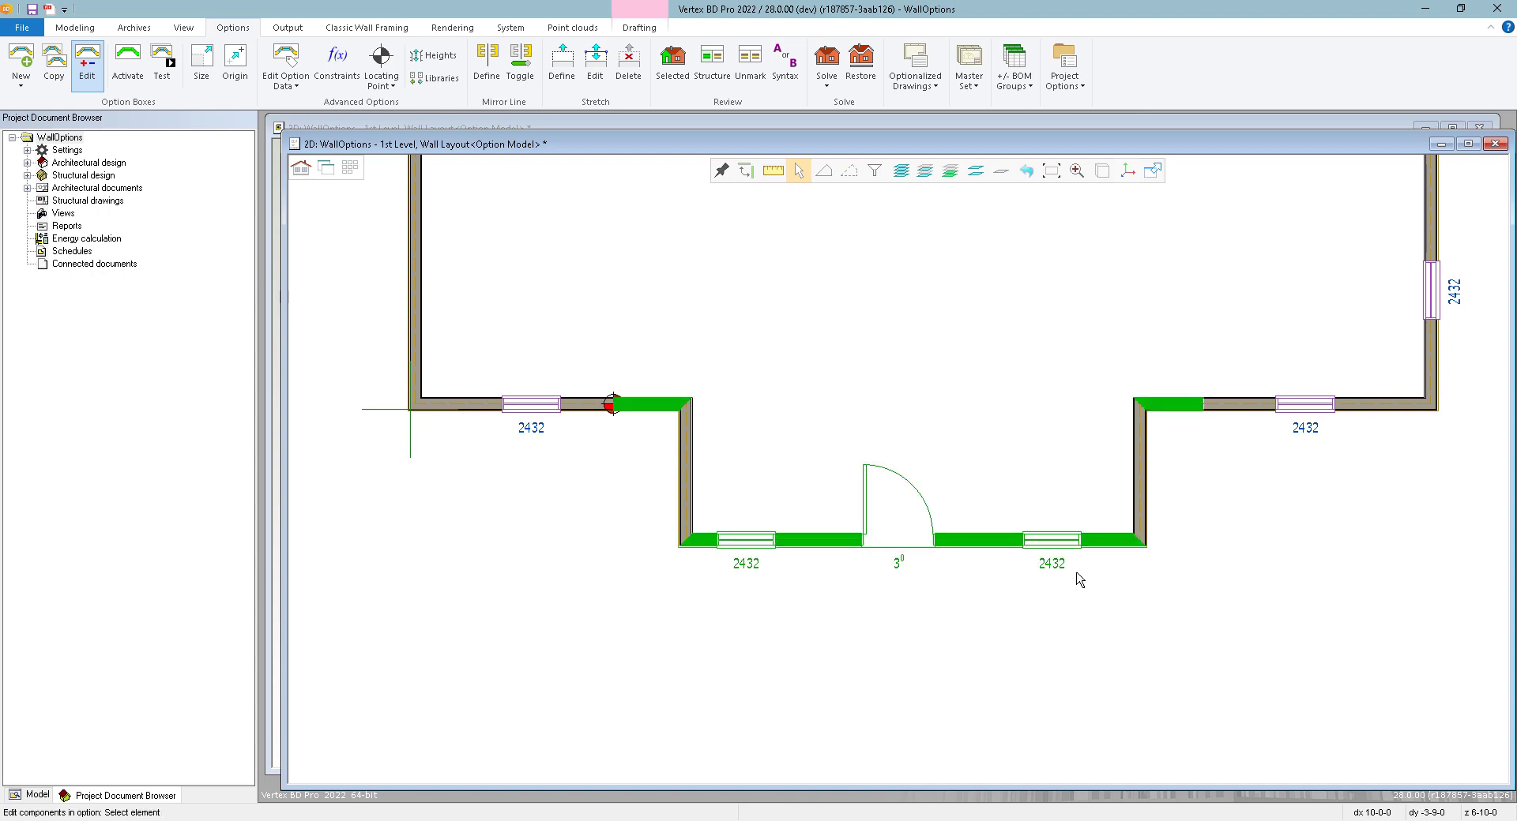
left_click(1145, 476)
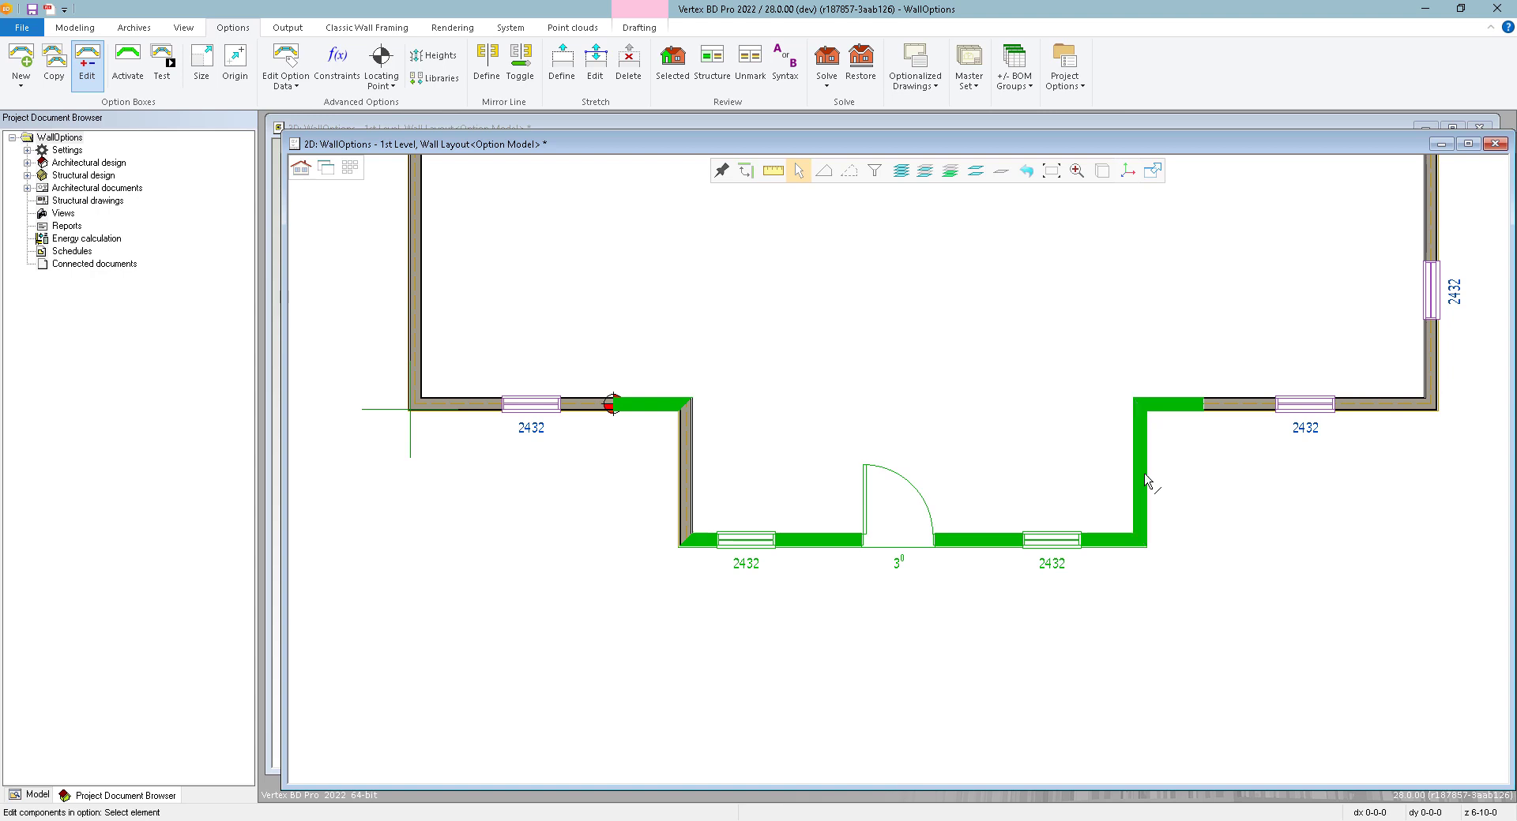
left_click(684, 482)
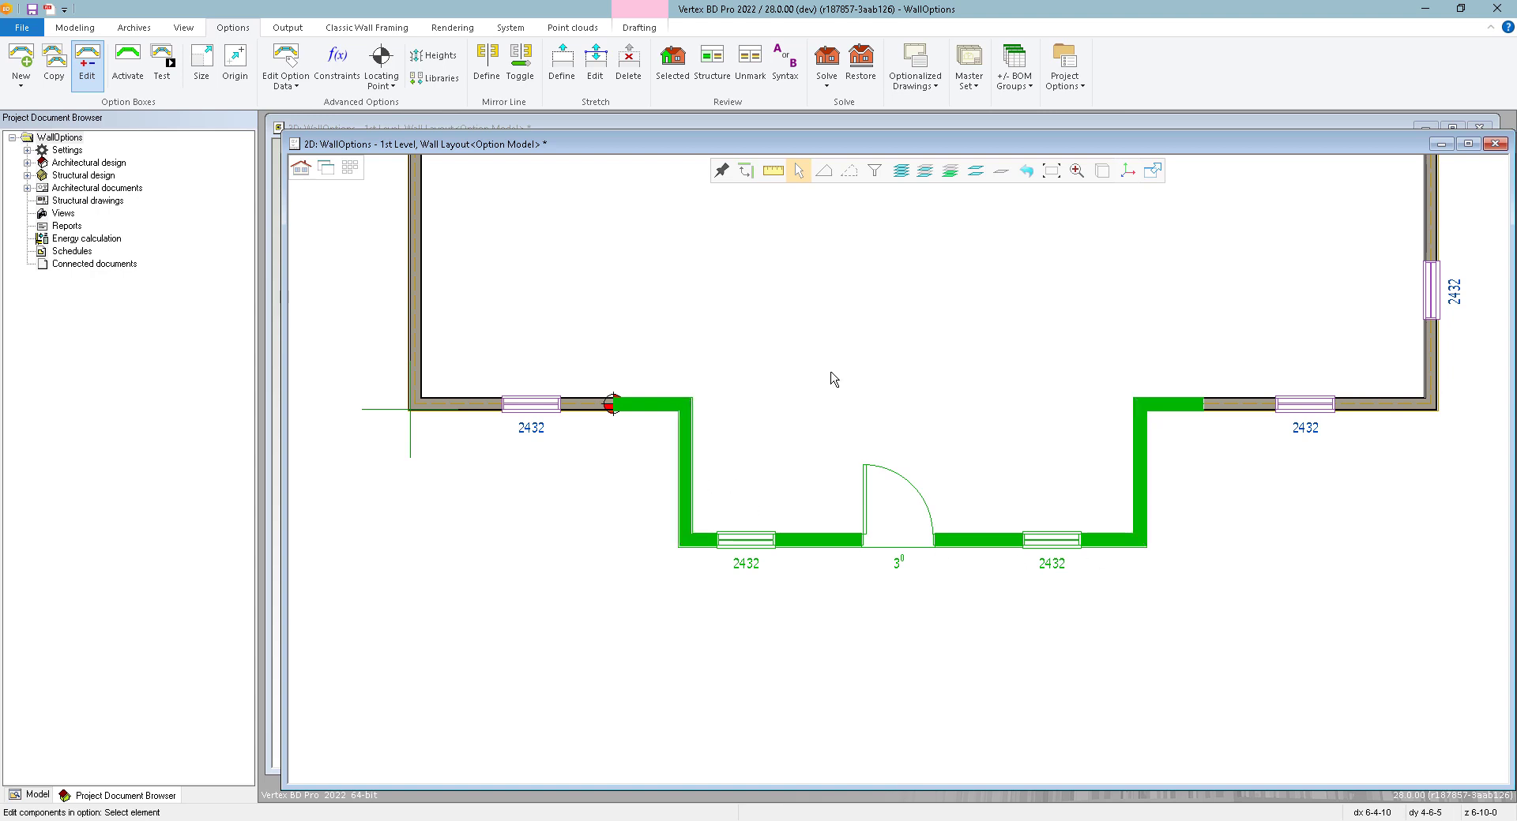
right_click(937, 411)
scroll(900, 474, "down", 3)
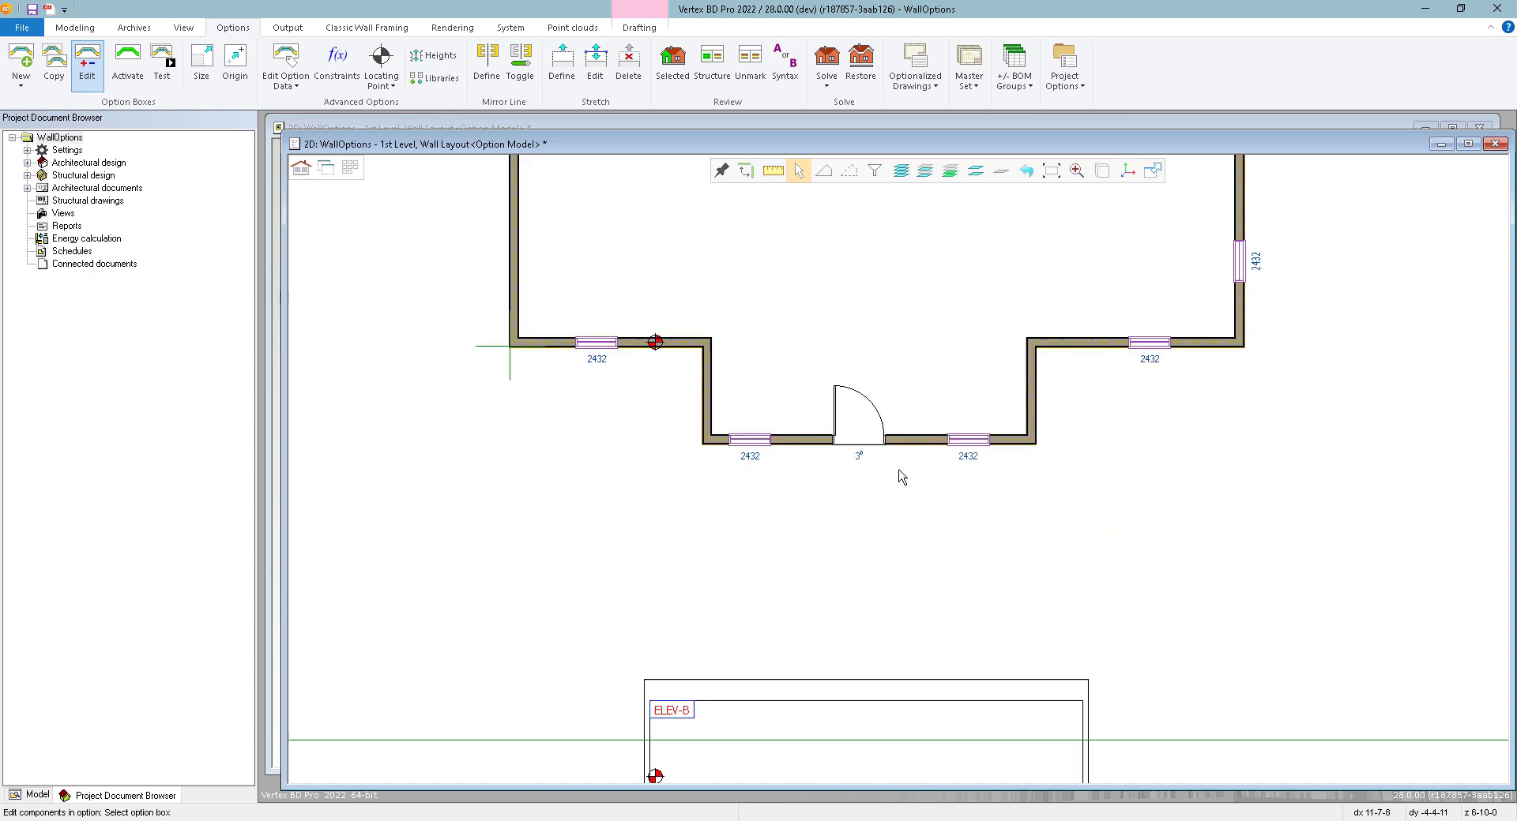
right_click(893, 569)
scroll(897, 494, "down", 3)
- Activate ELEV-A, then ELEV-B, then ELEV-A again to compare the two front walls
scroll(913, 471, "up", 2)
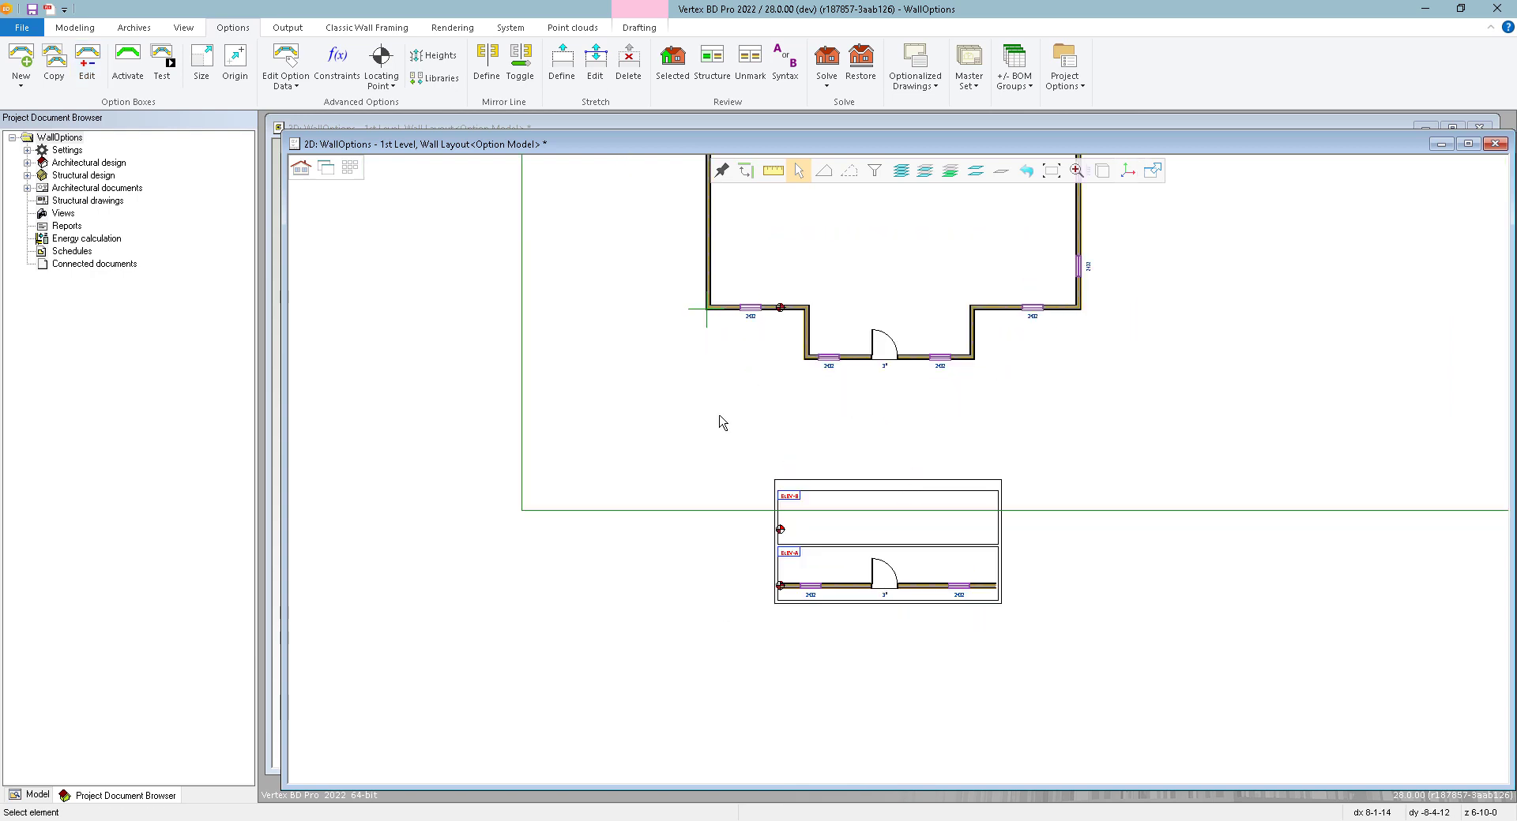
left_click(120, 67)
left_click(921, 593)
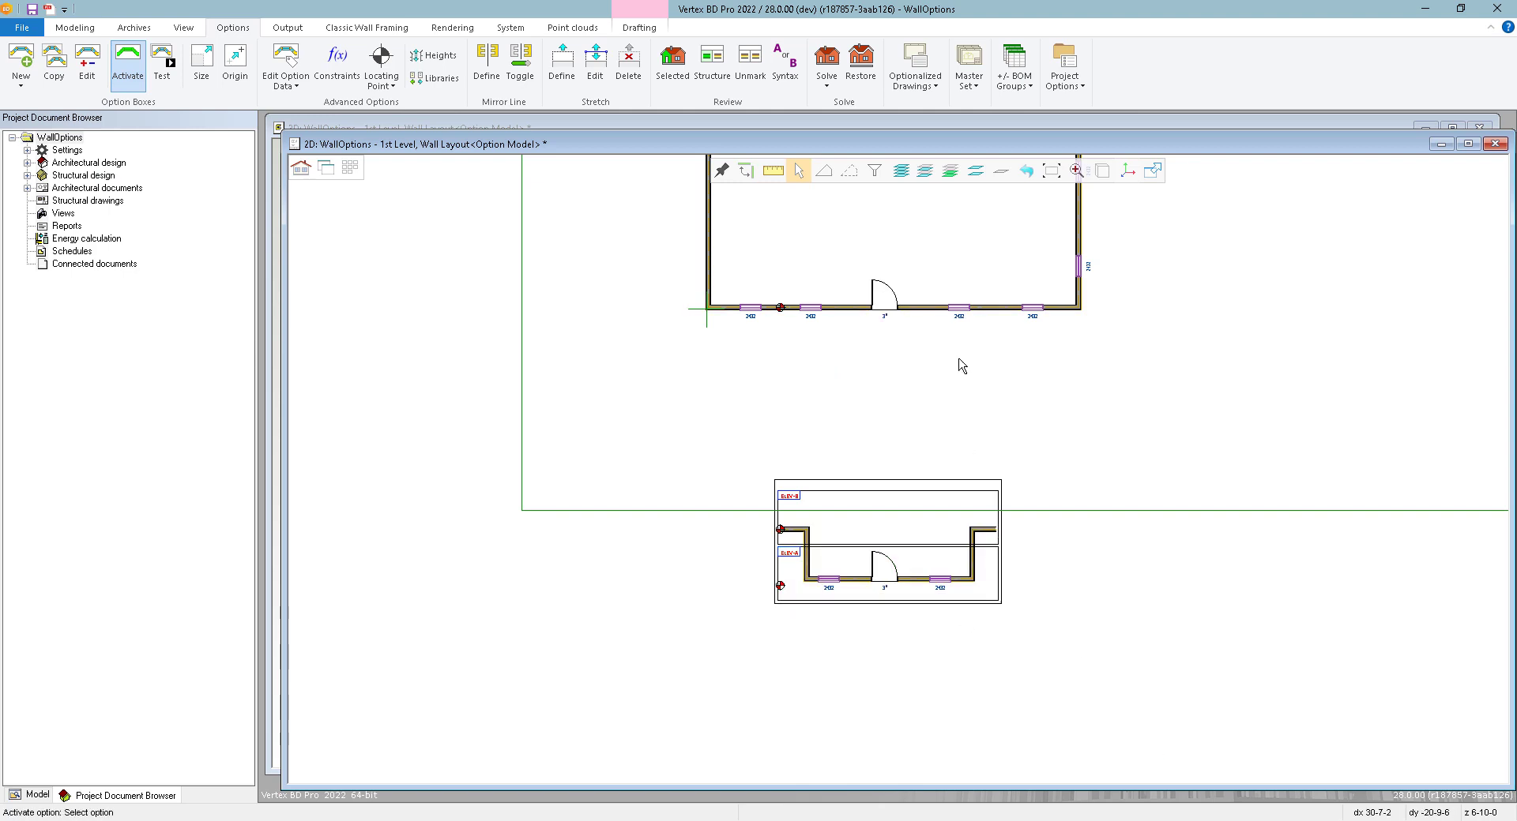
left_click(993, 538)
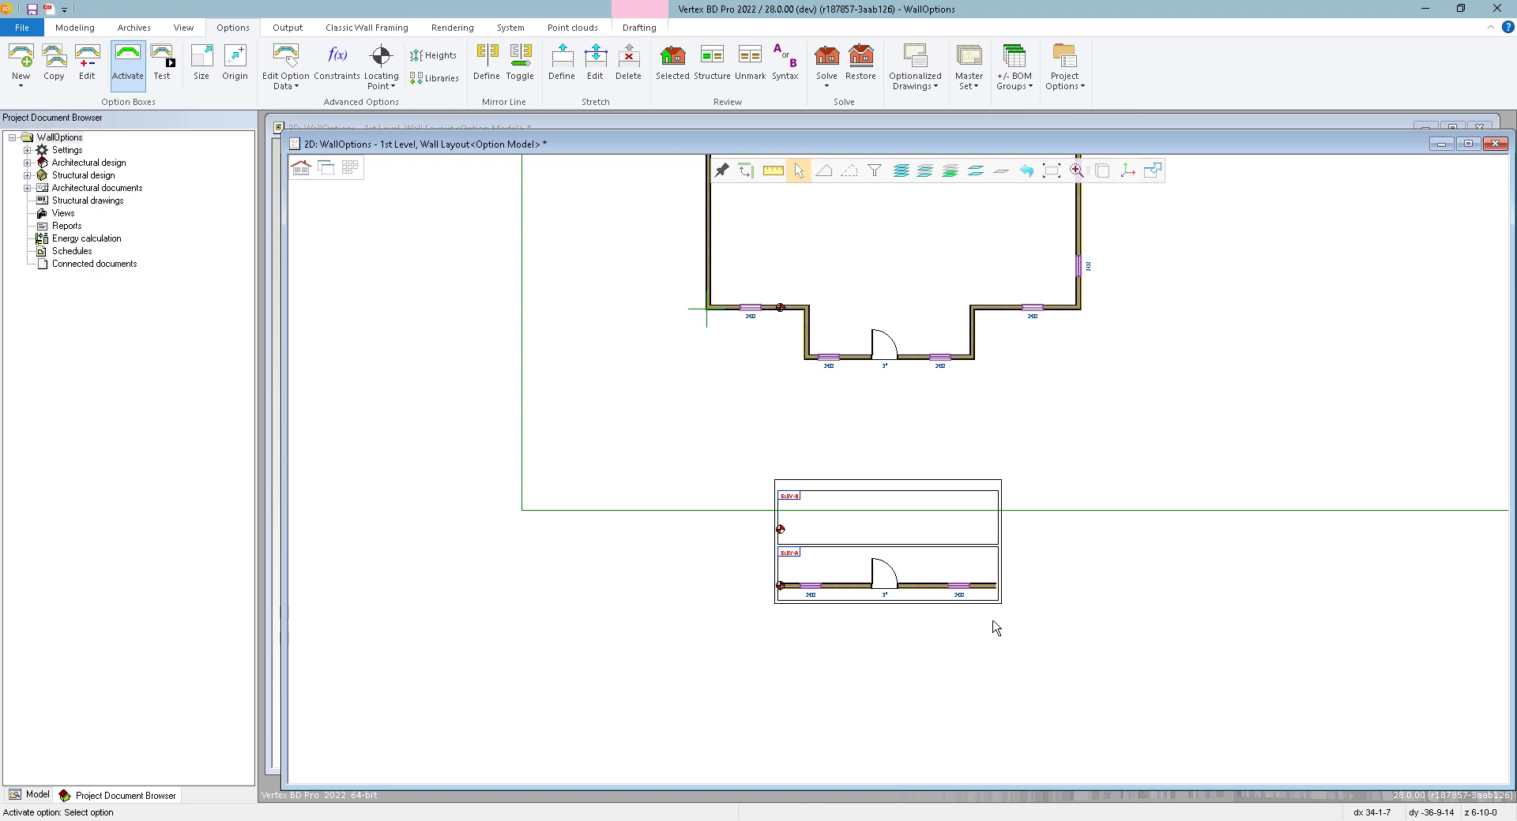
left_click(976, 596)
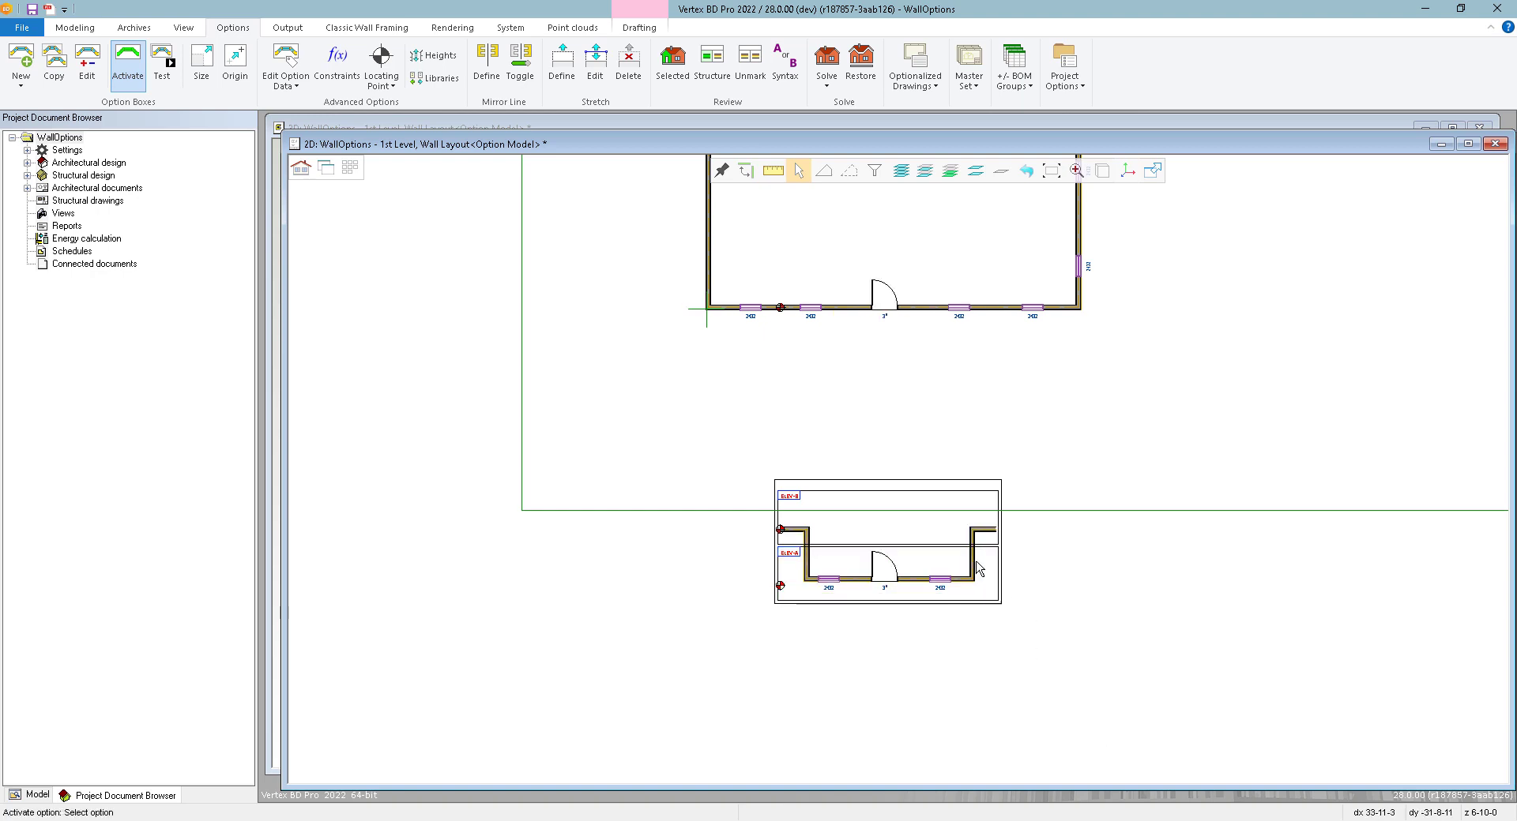
scroll(977, 569, "up", 2)
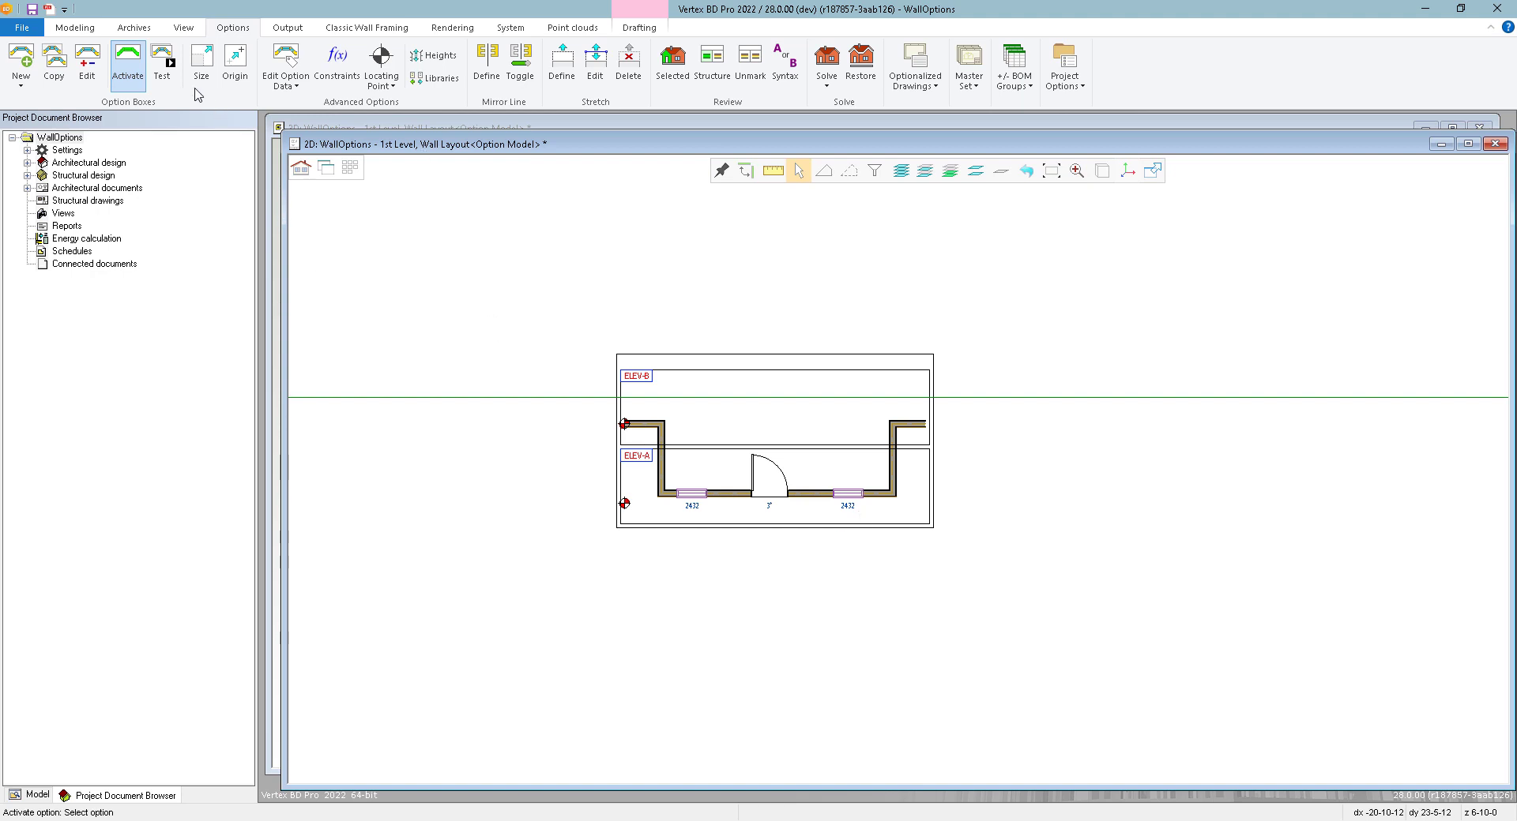
- Resize the ELEV-B option box by extending its middle edge downward
left_click(204, 62)
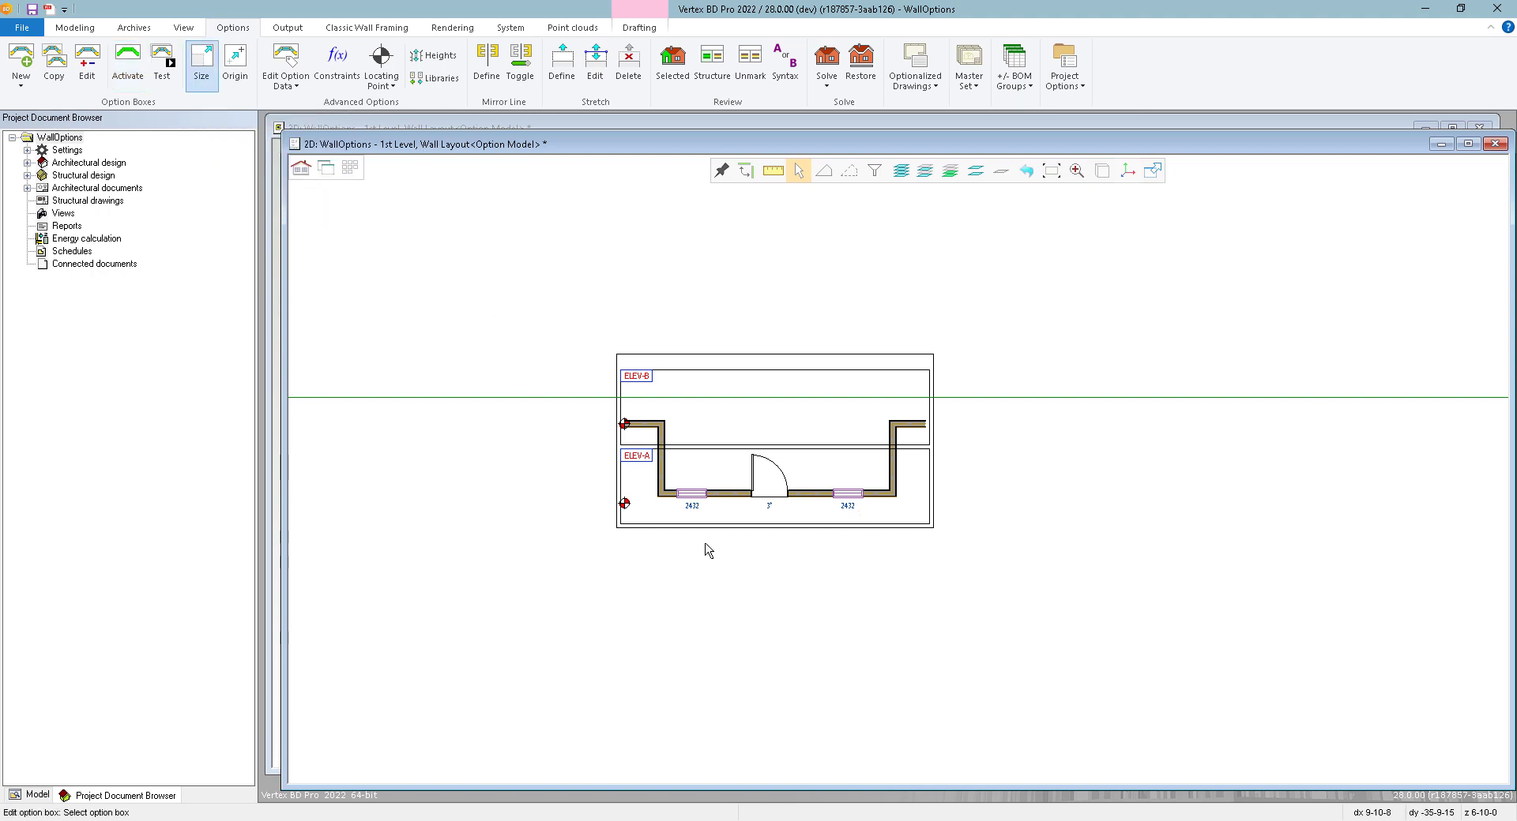
left_click(826, 446)
left_click(774, 444)
left_click(774, 523)
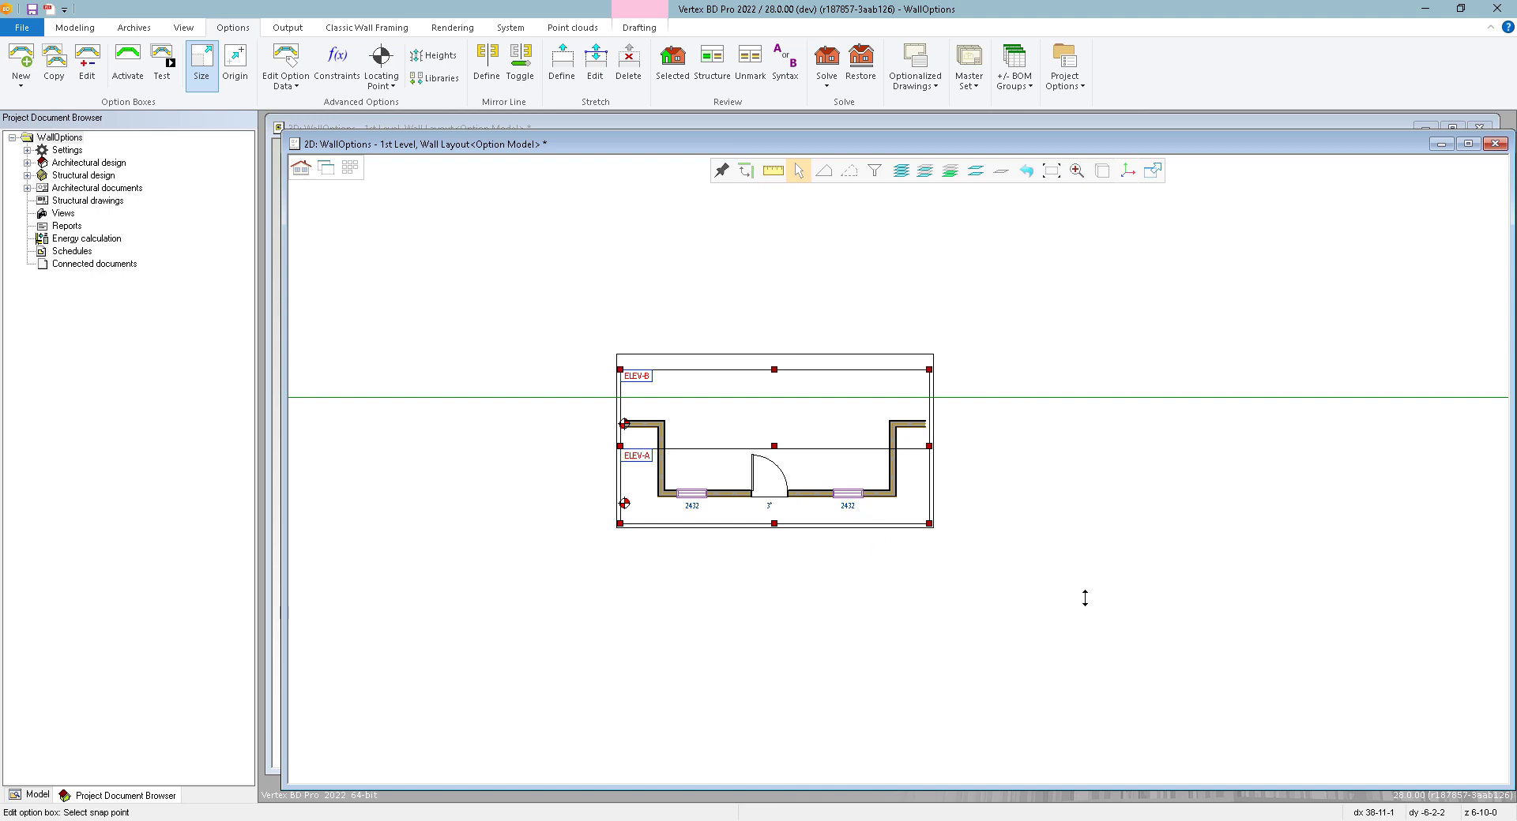
key("Escape")
- Move the empty ELEV-A option box to sit above ELEV-B
left_click(775, 486)
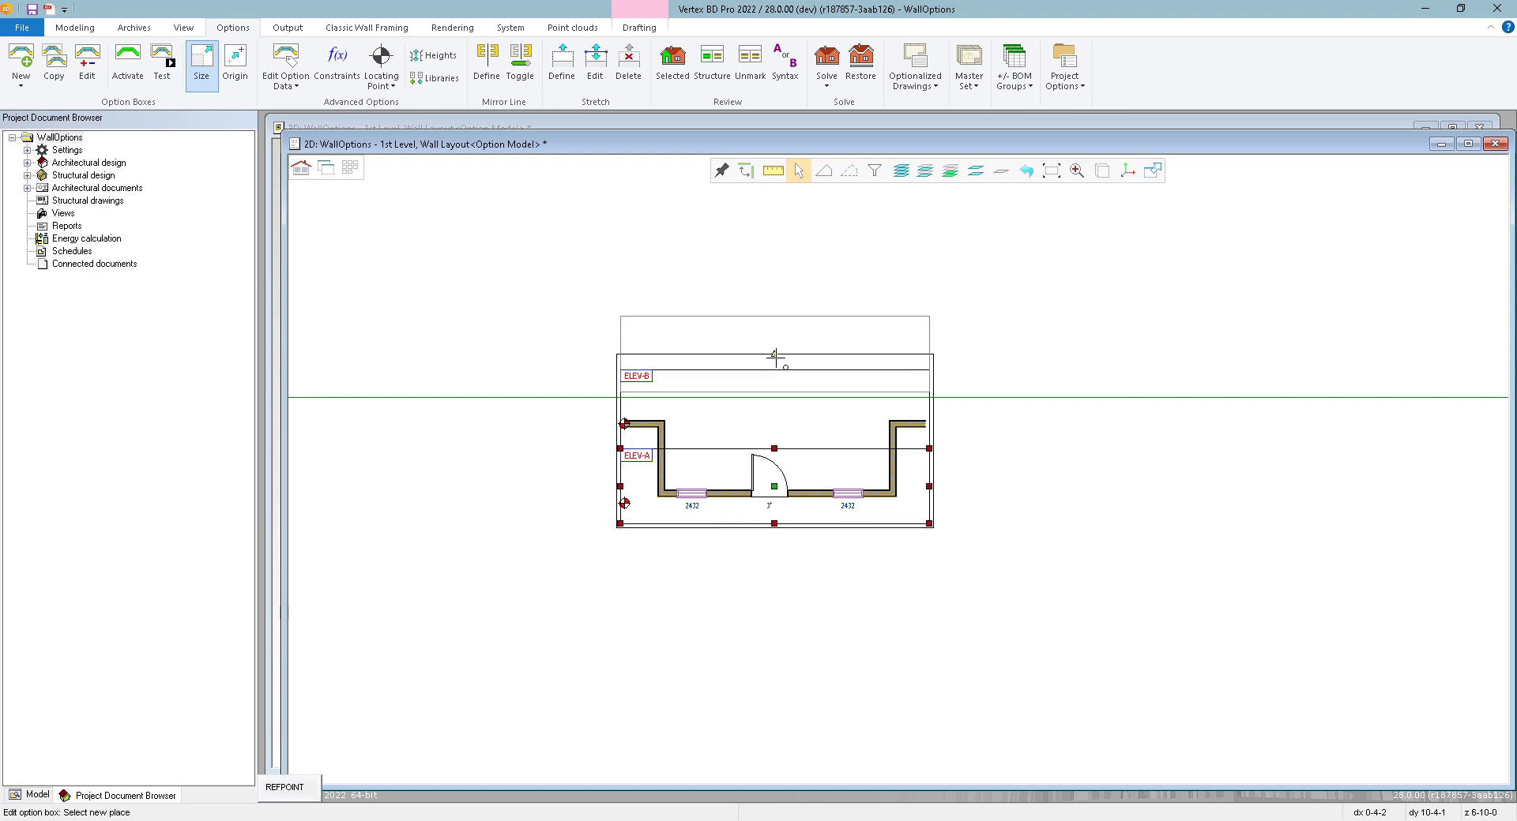
left_click(775, 315)
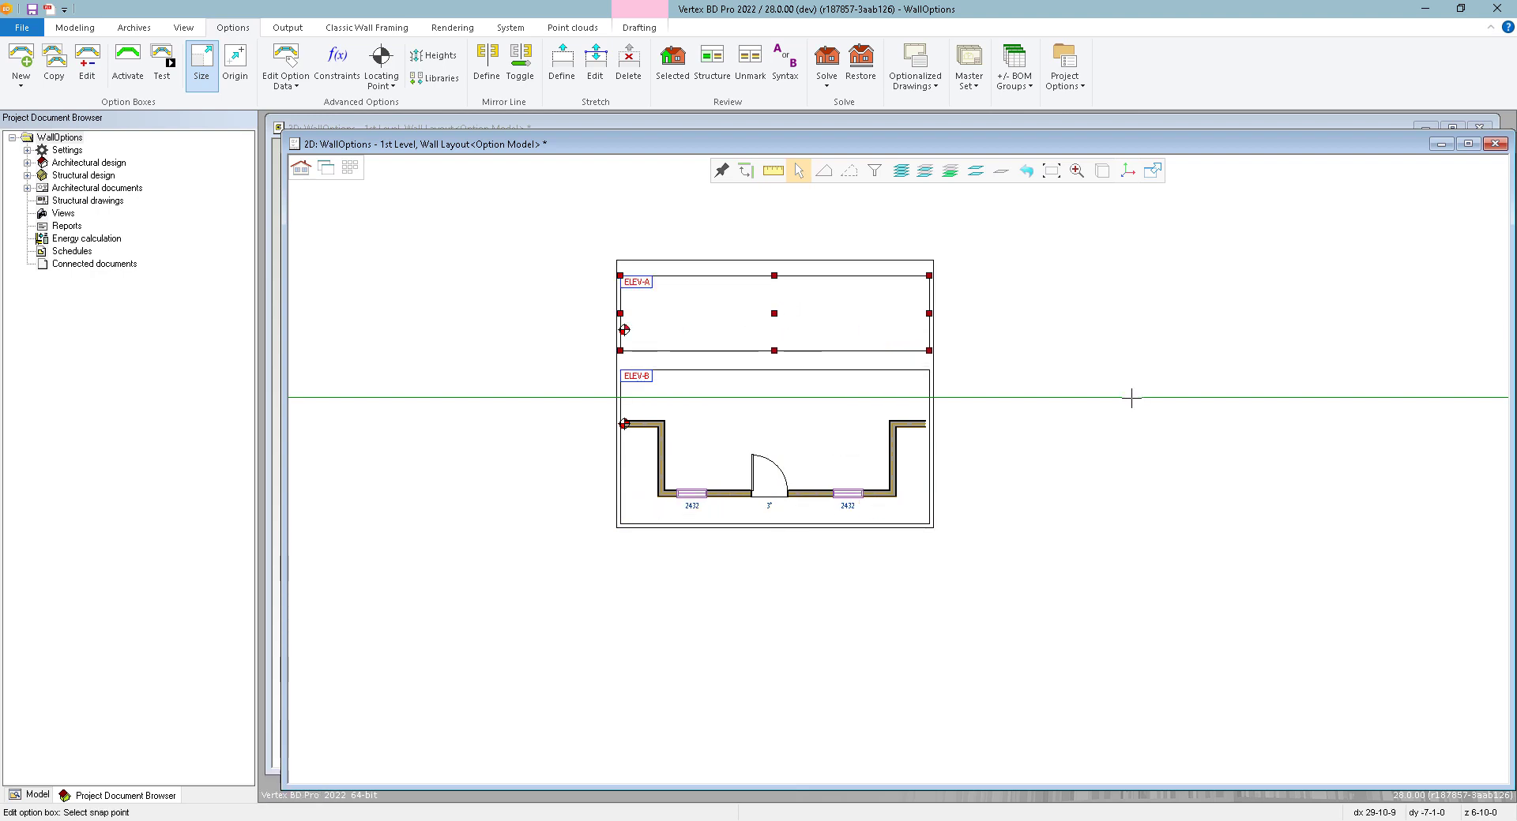
scroll(894, 457, "down", 2)
scroll(894, 456, "up", 1)
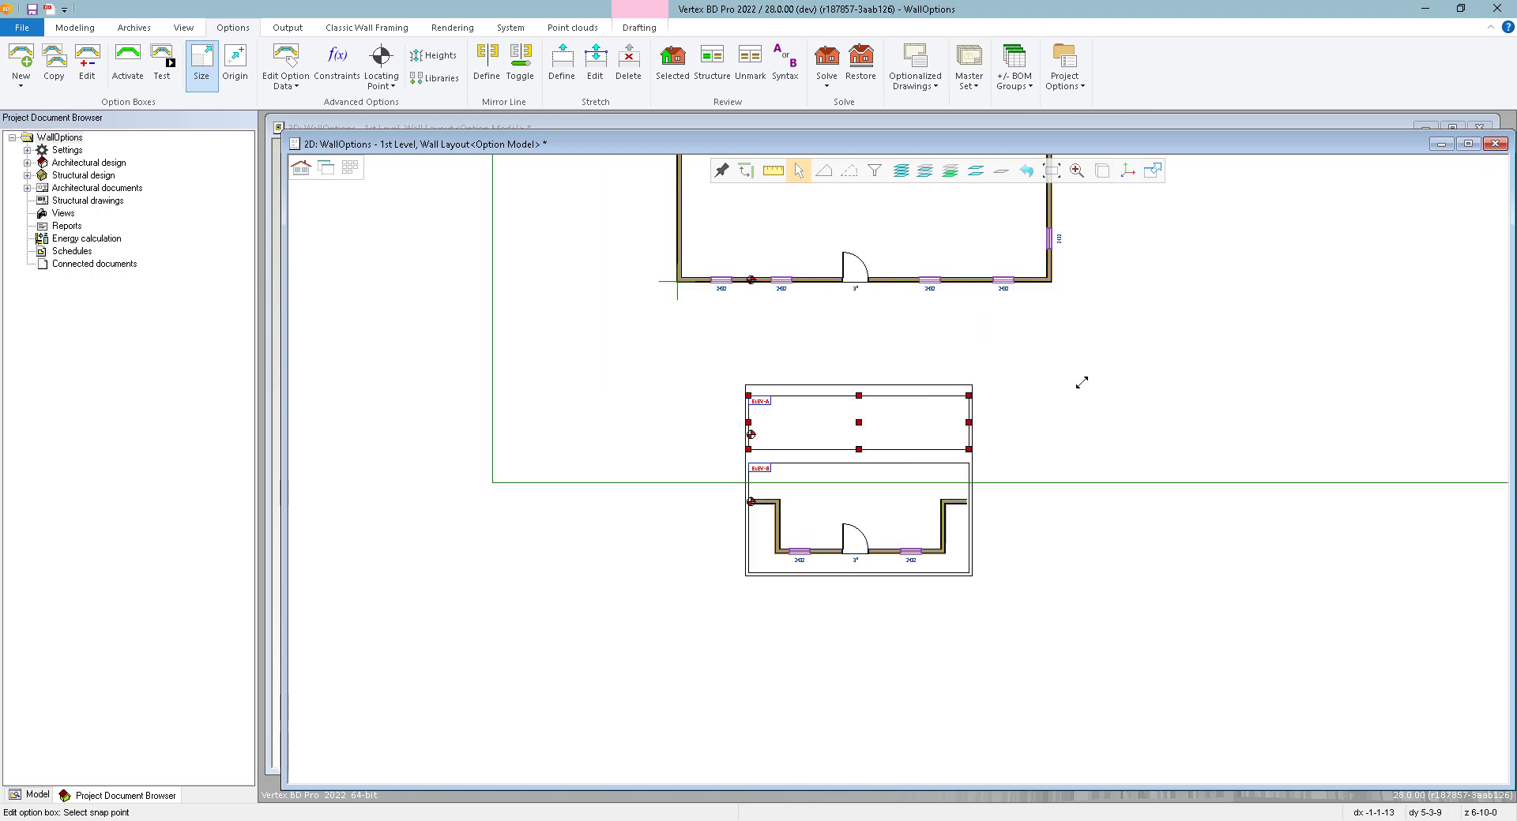
key("Escape")
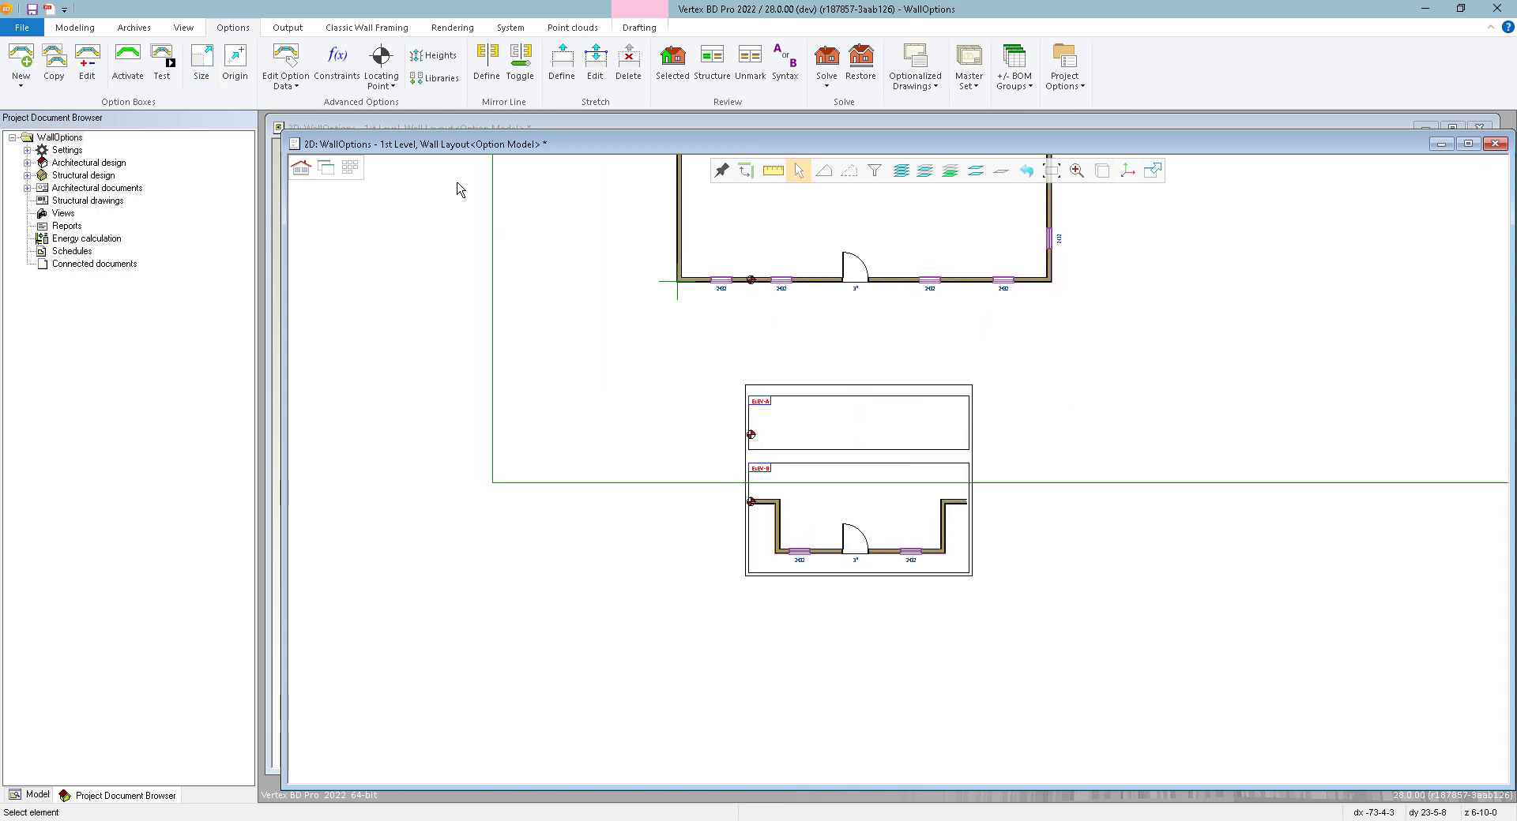
- Make ELEV-B the active wall option
left_click(128, 63)
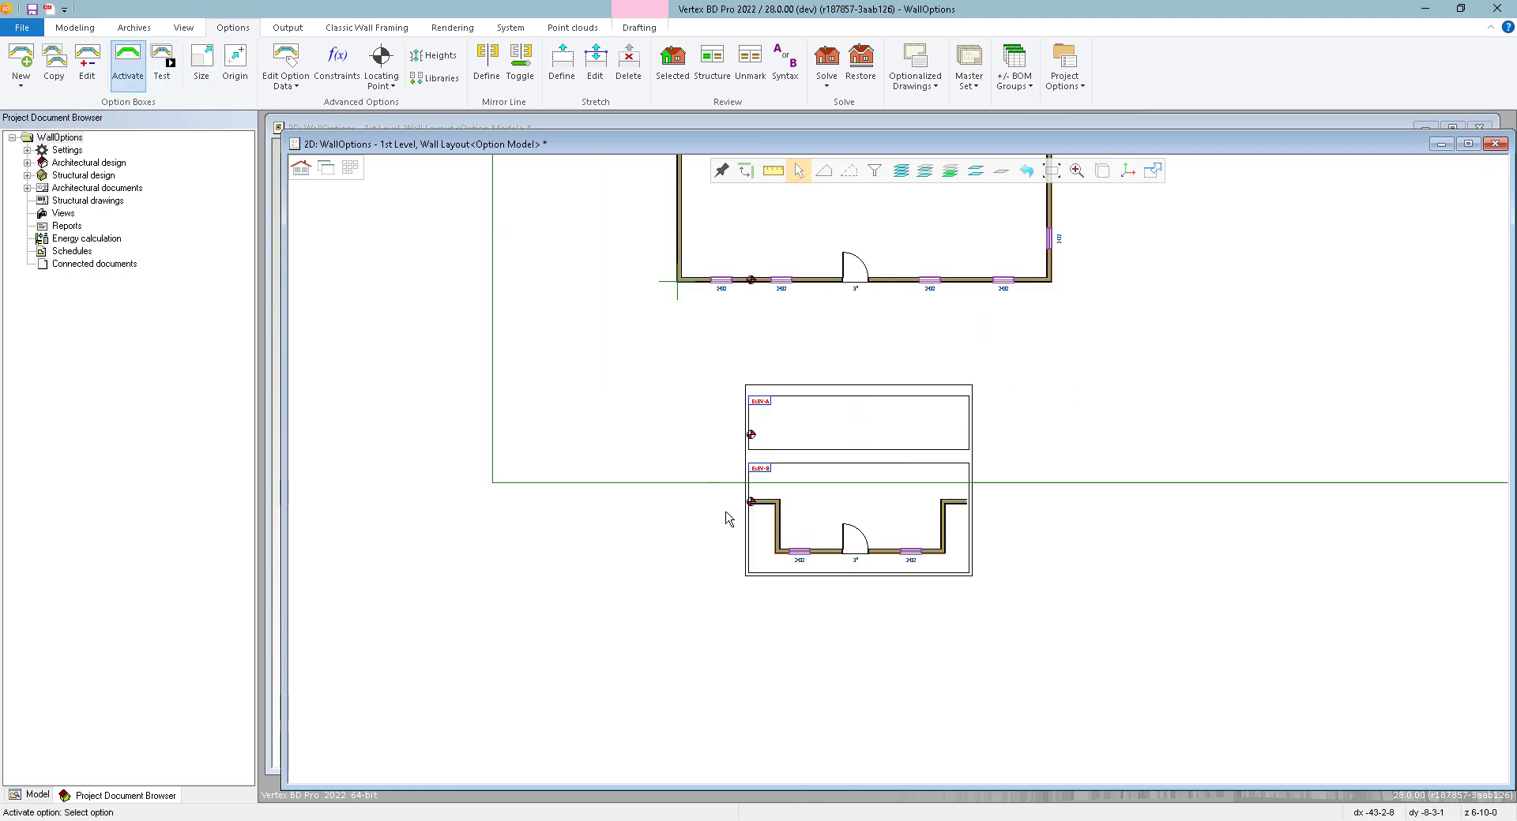
left_click(777, 549)
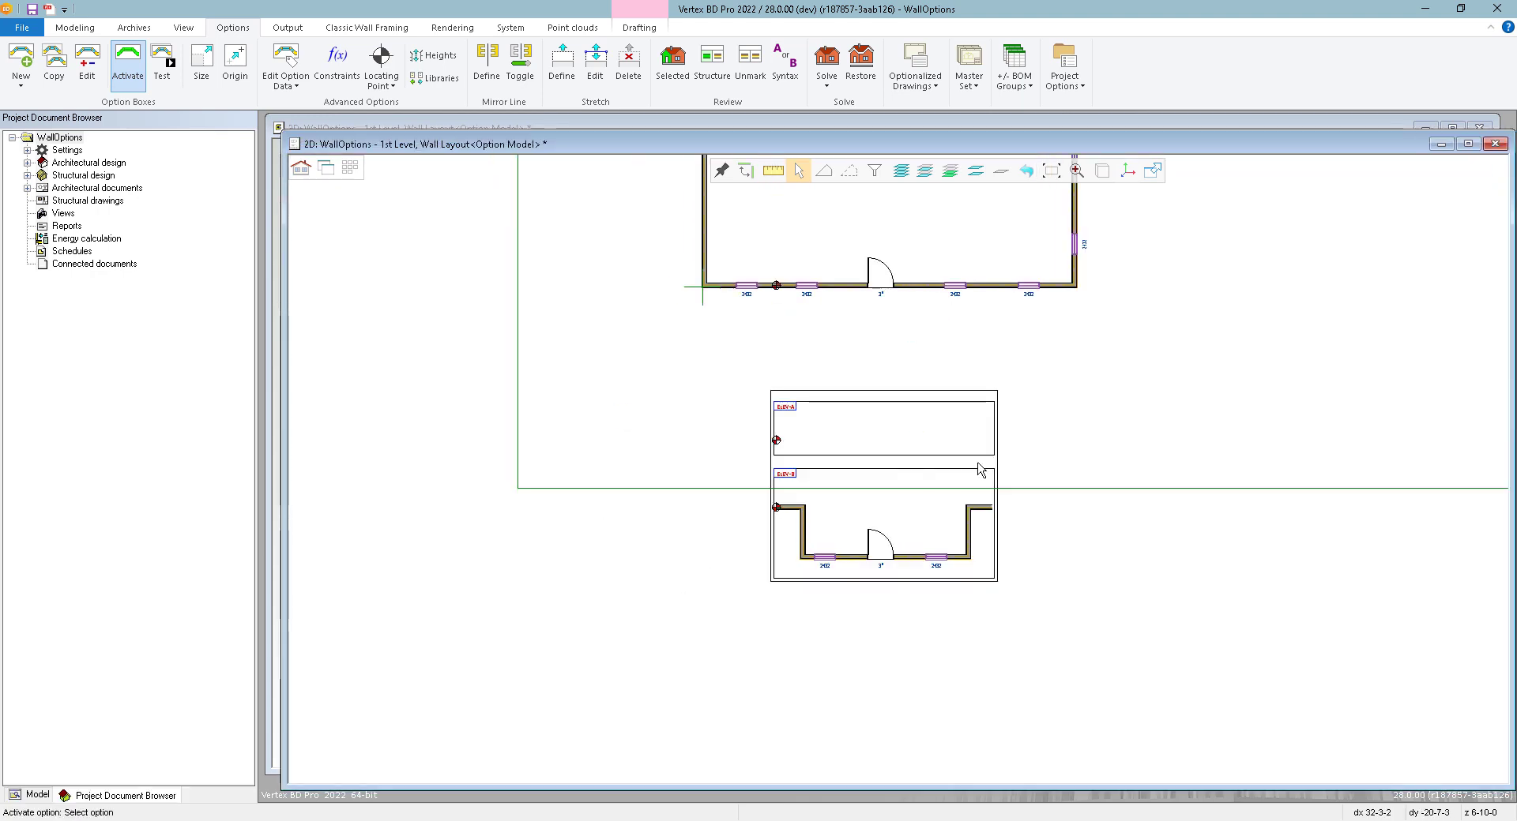
key("Escape")
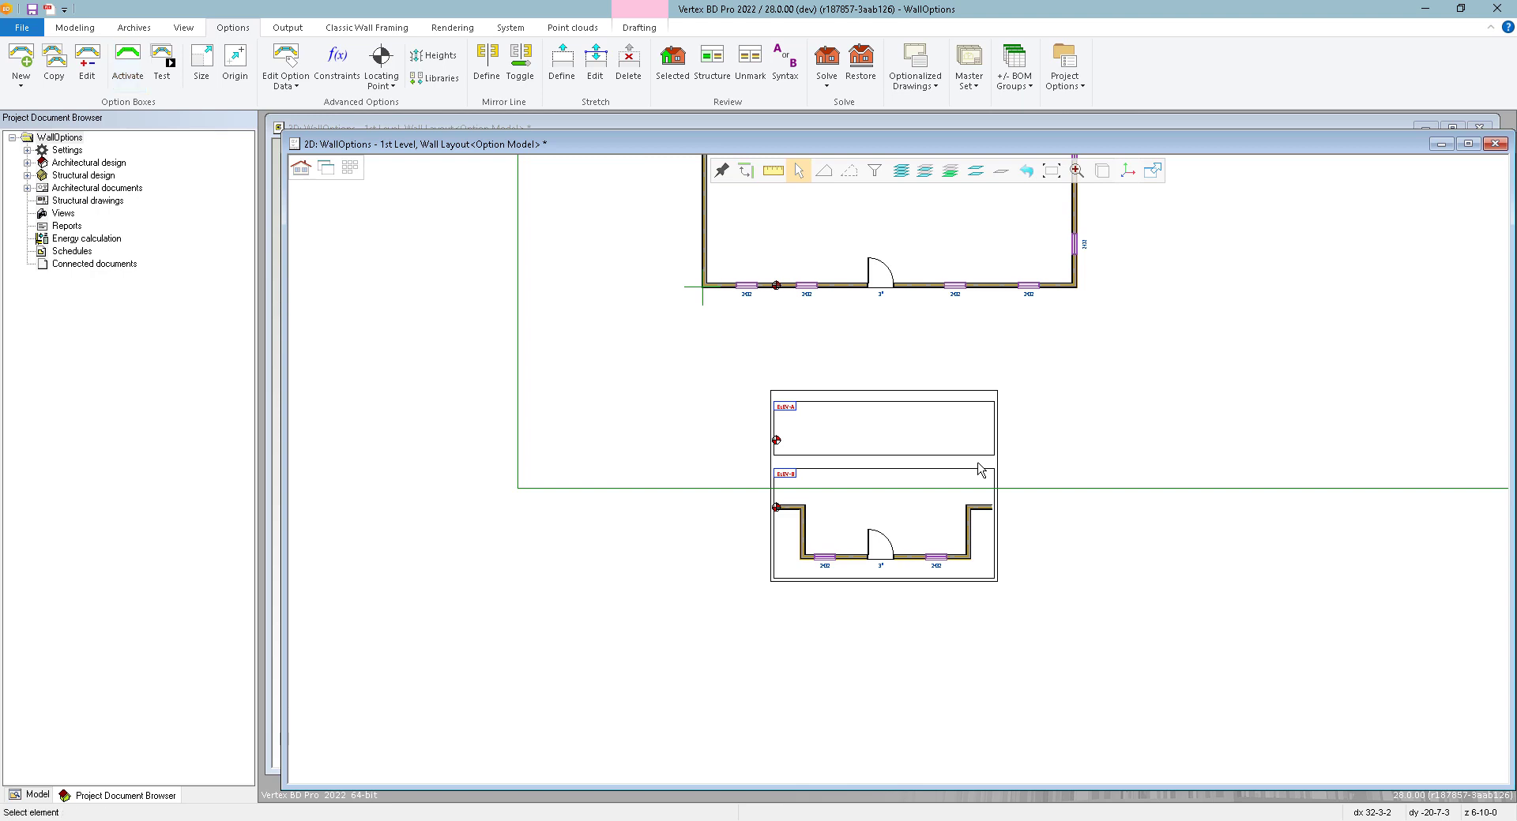
- Save the WallOptions project with Ctrl+S and switch to the Modeling ribbon
key("ctrl+s")
scroll(900, 471, "down", 1)
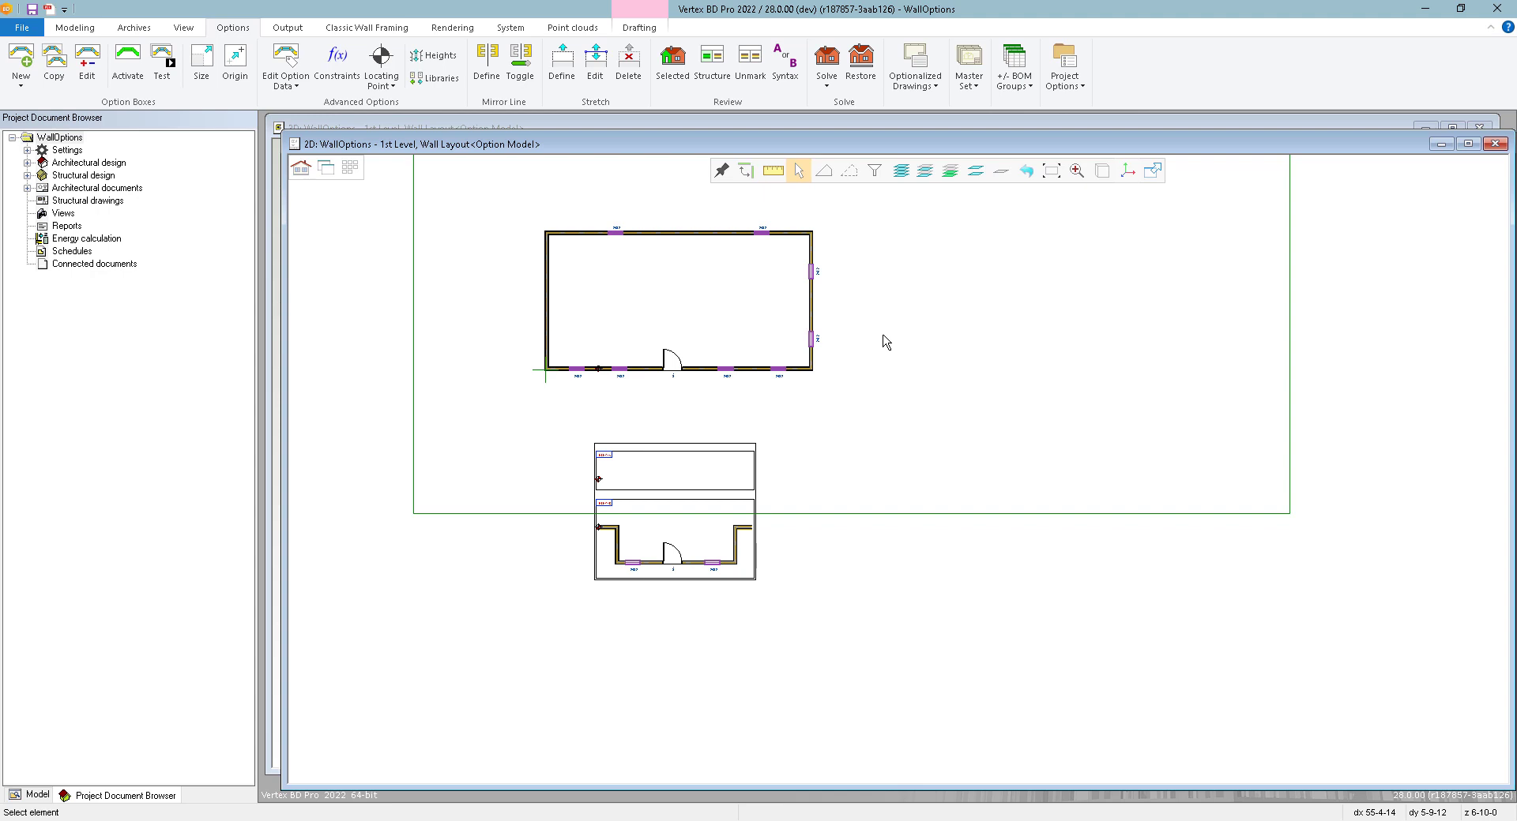
left_click(77, 28)
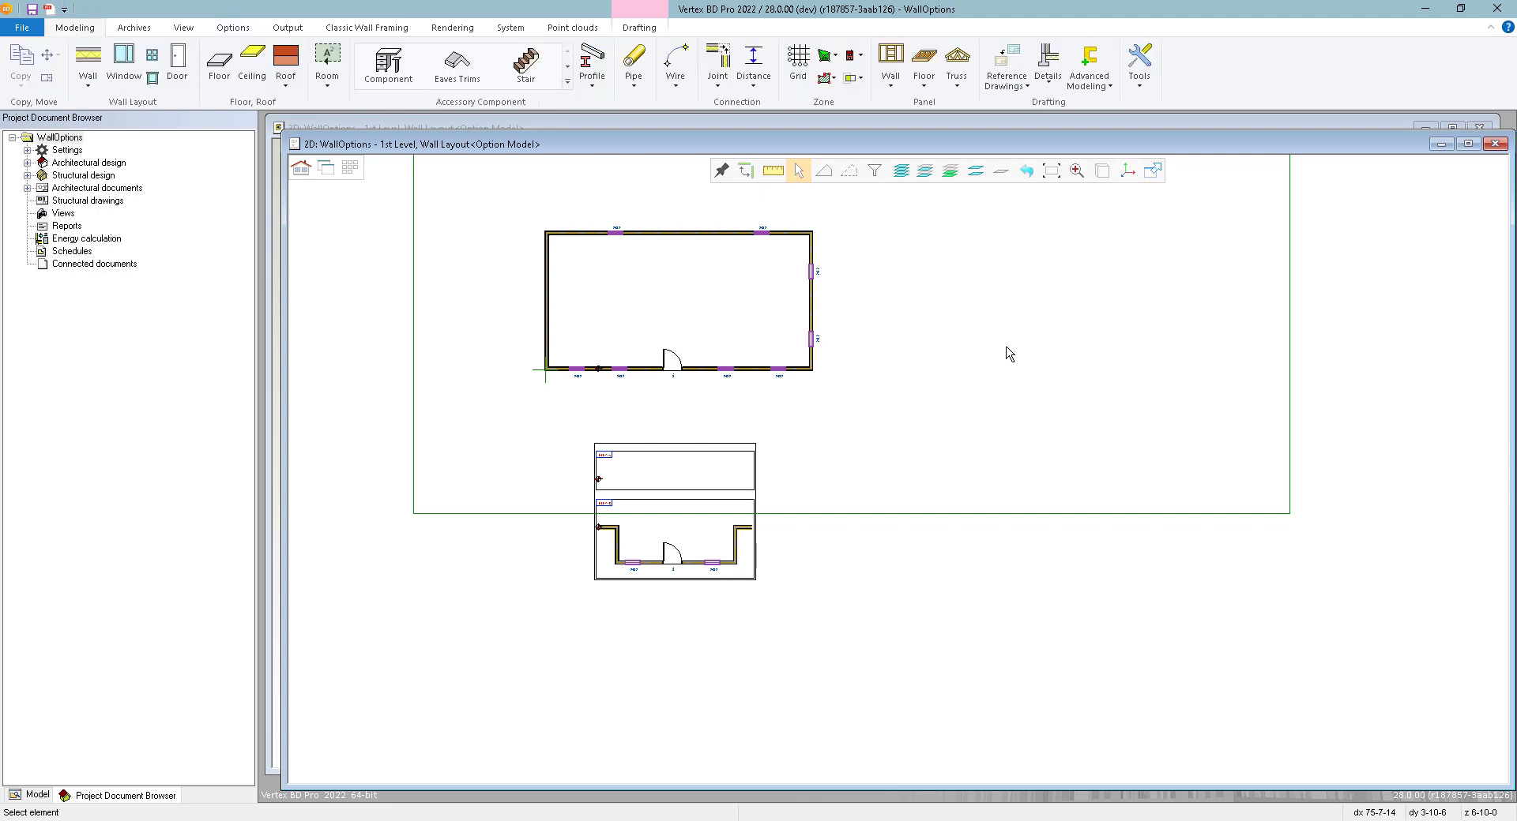
- Generate wall panels for all walls with the default panelizing settings
left_click(893, 87)
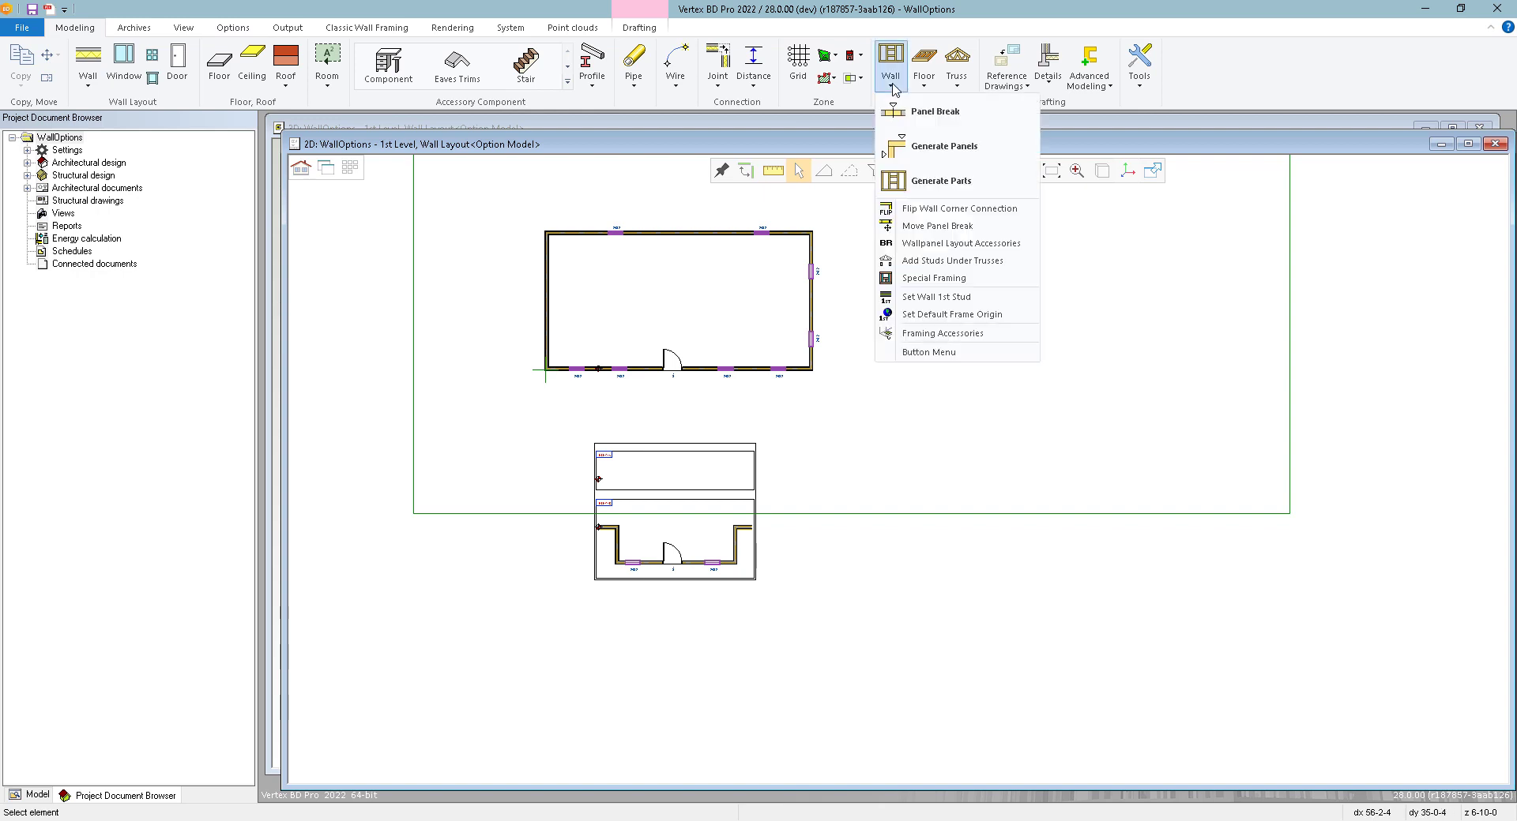
left_click(937, 151)
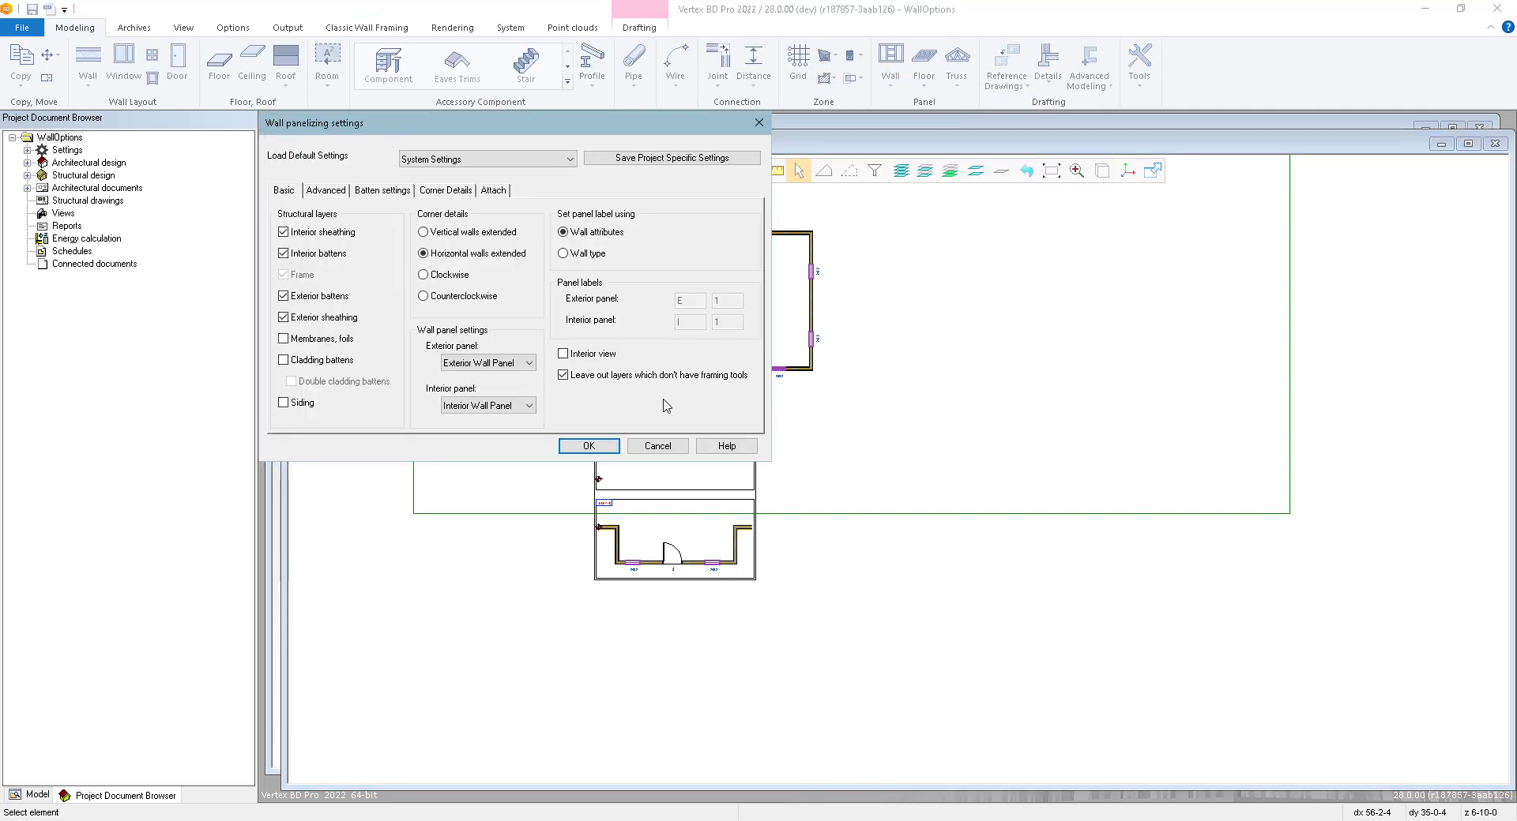
left_click(608, 446)
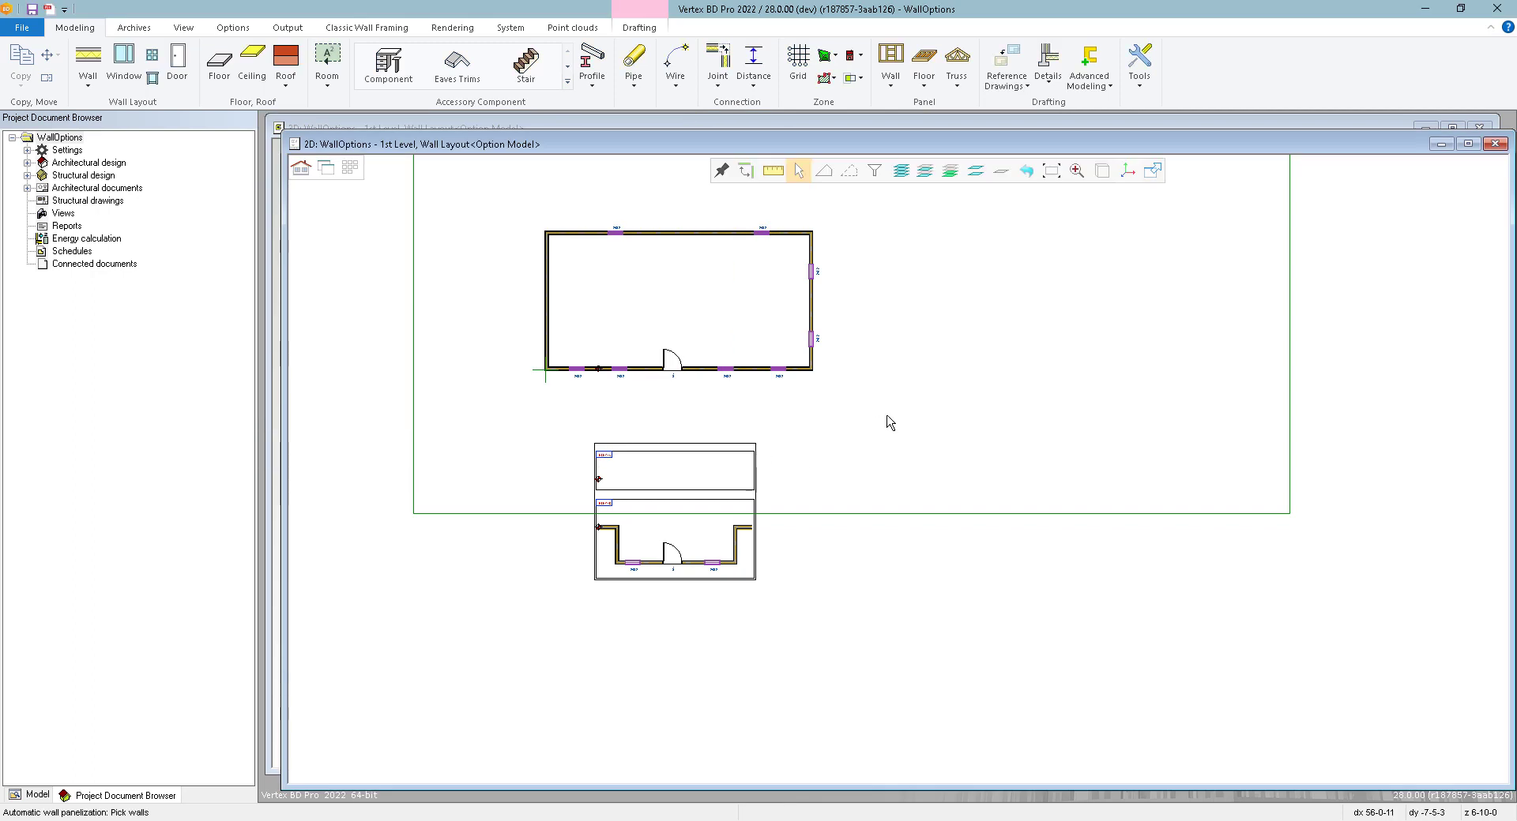
key("ctrl+a")
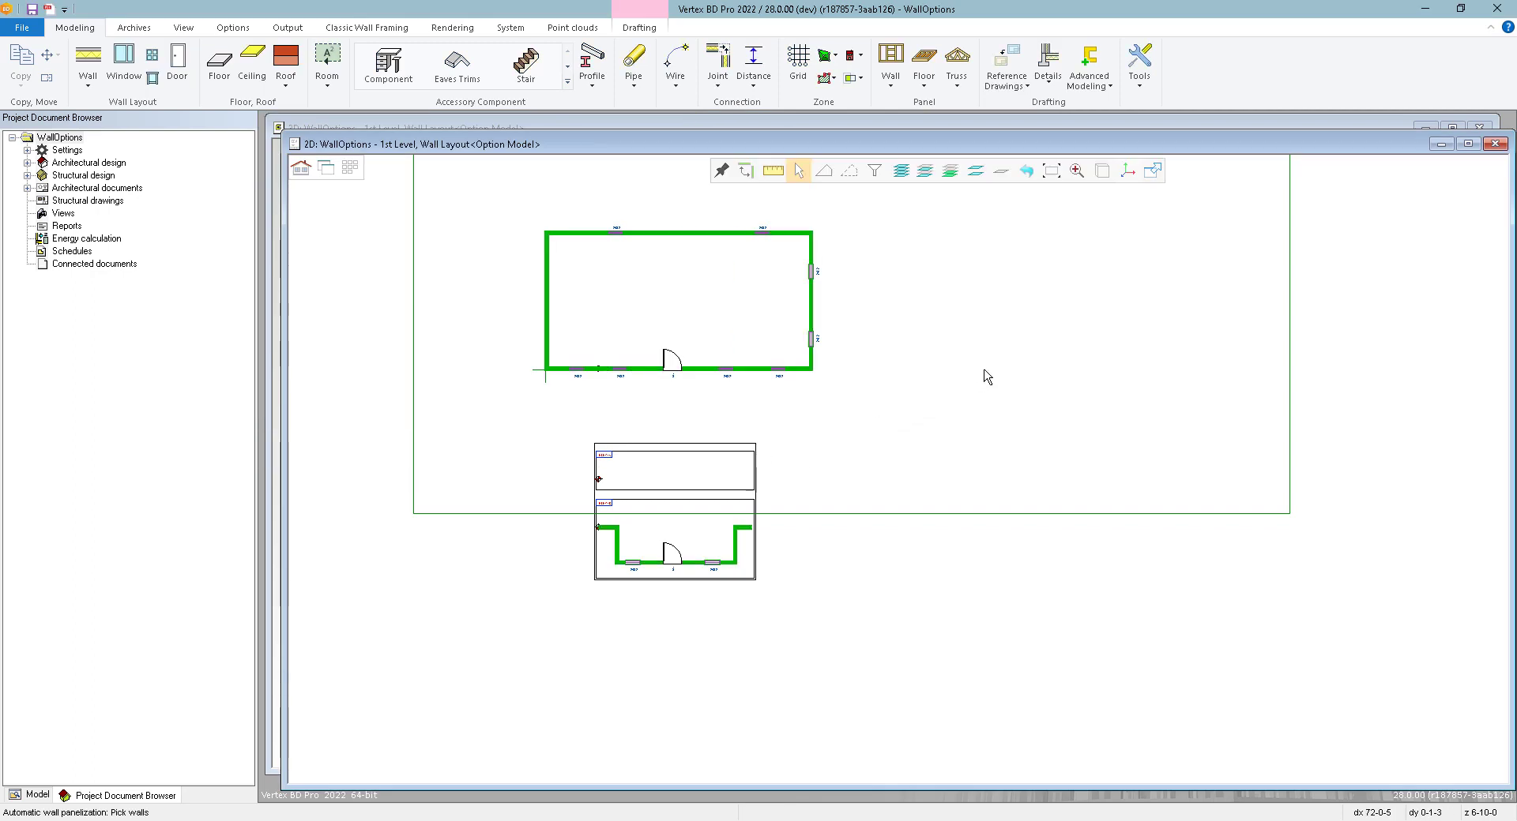
key("Return")
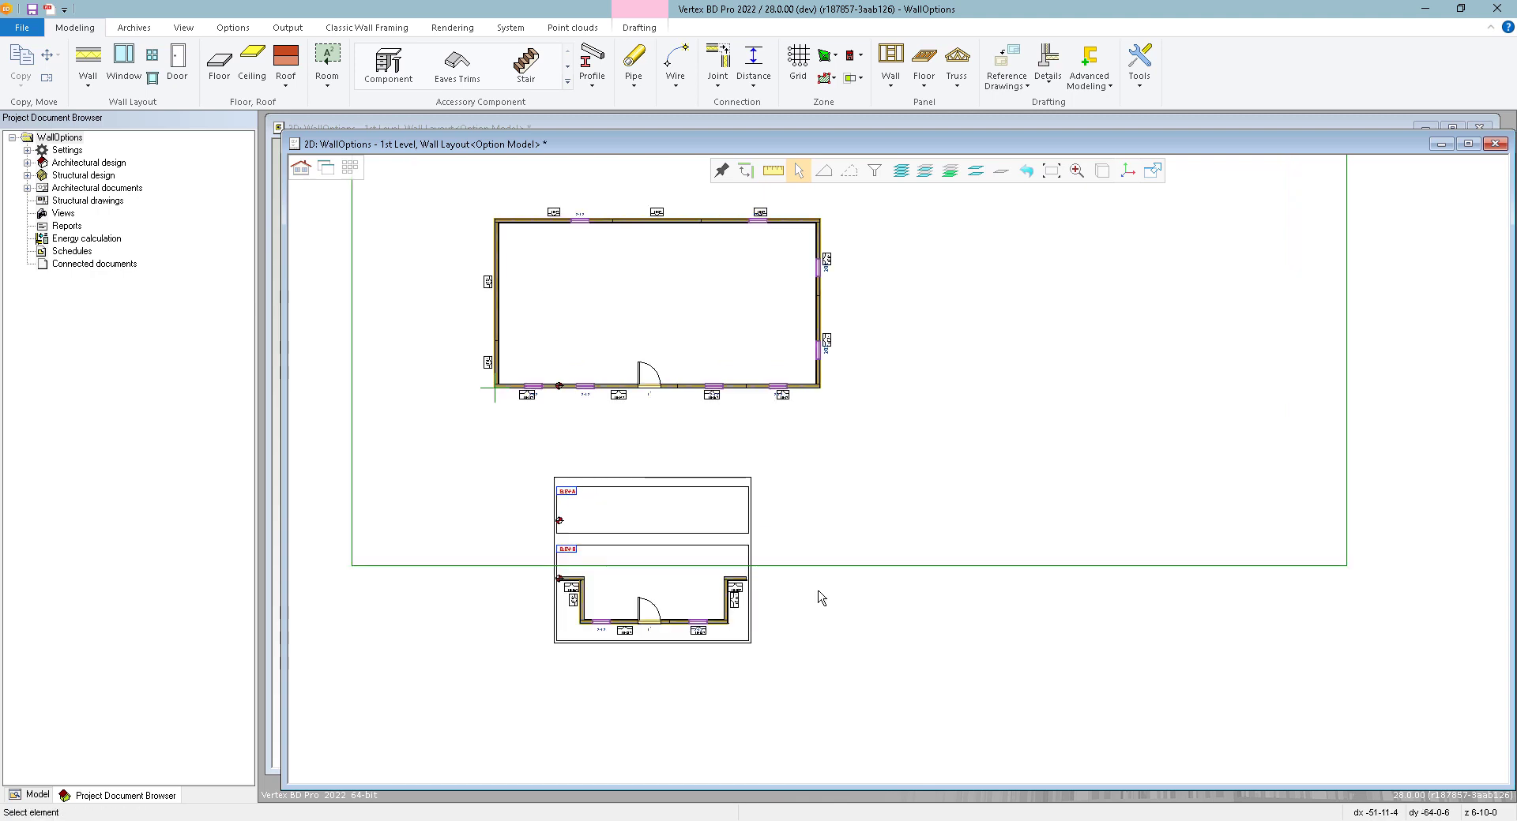
- Generate framing parts for all the wall panels
left_click(892, 87)
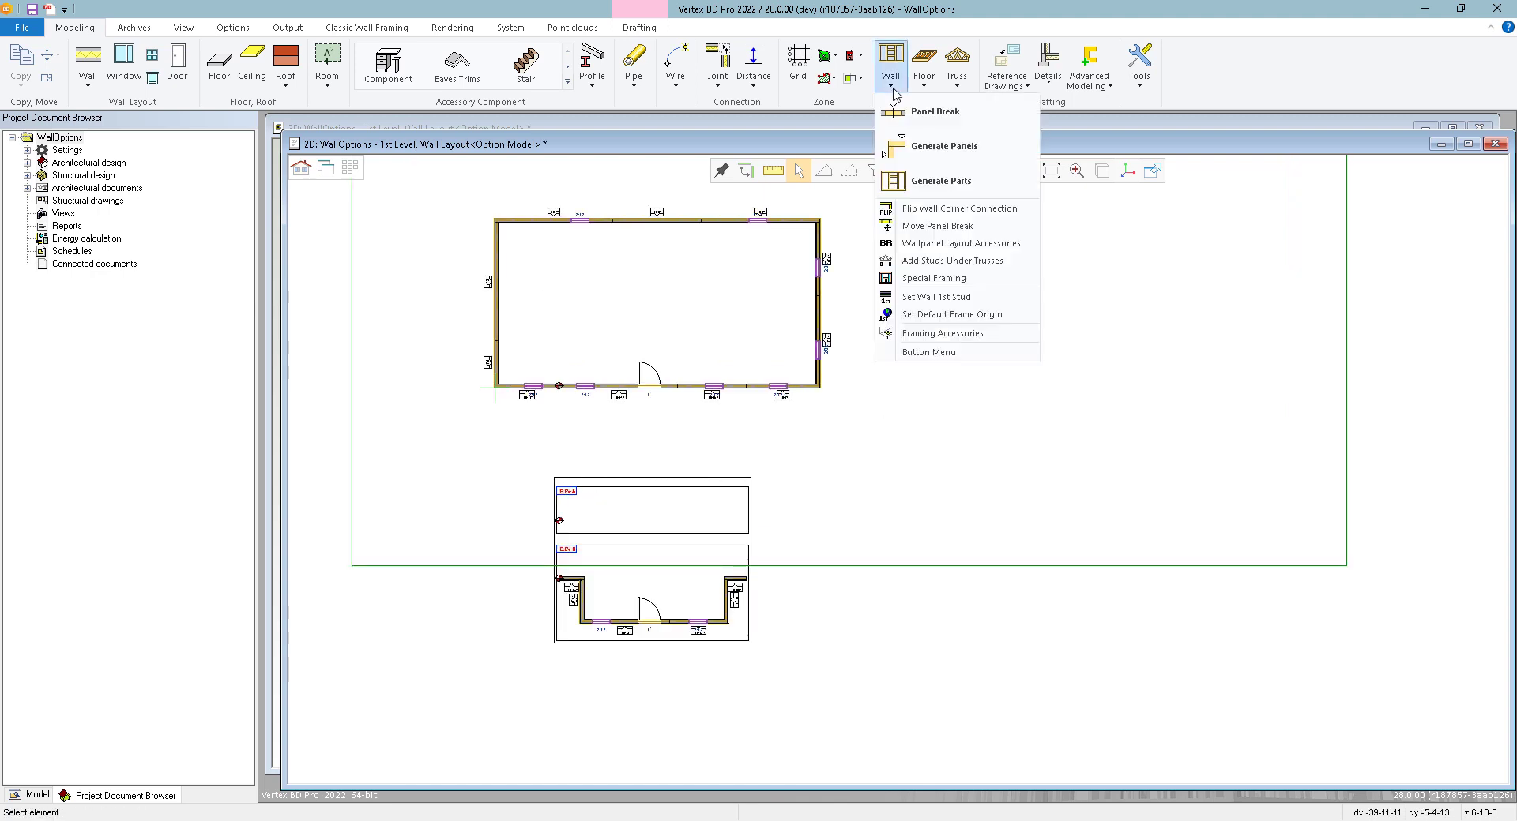
left_click(938, 181)
key("ctrl+a")
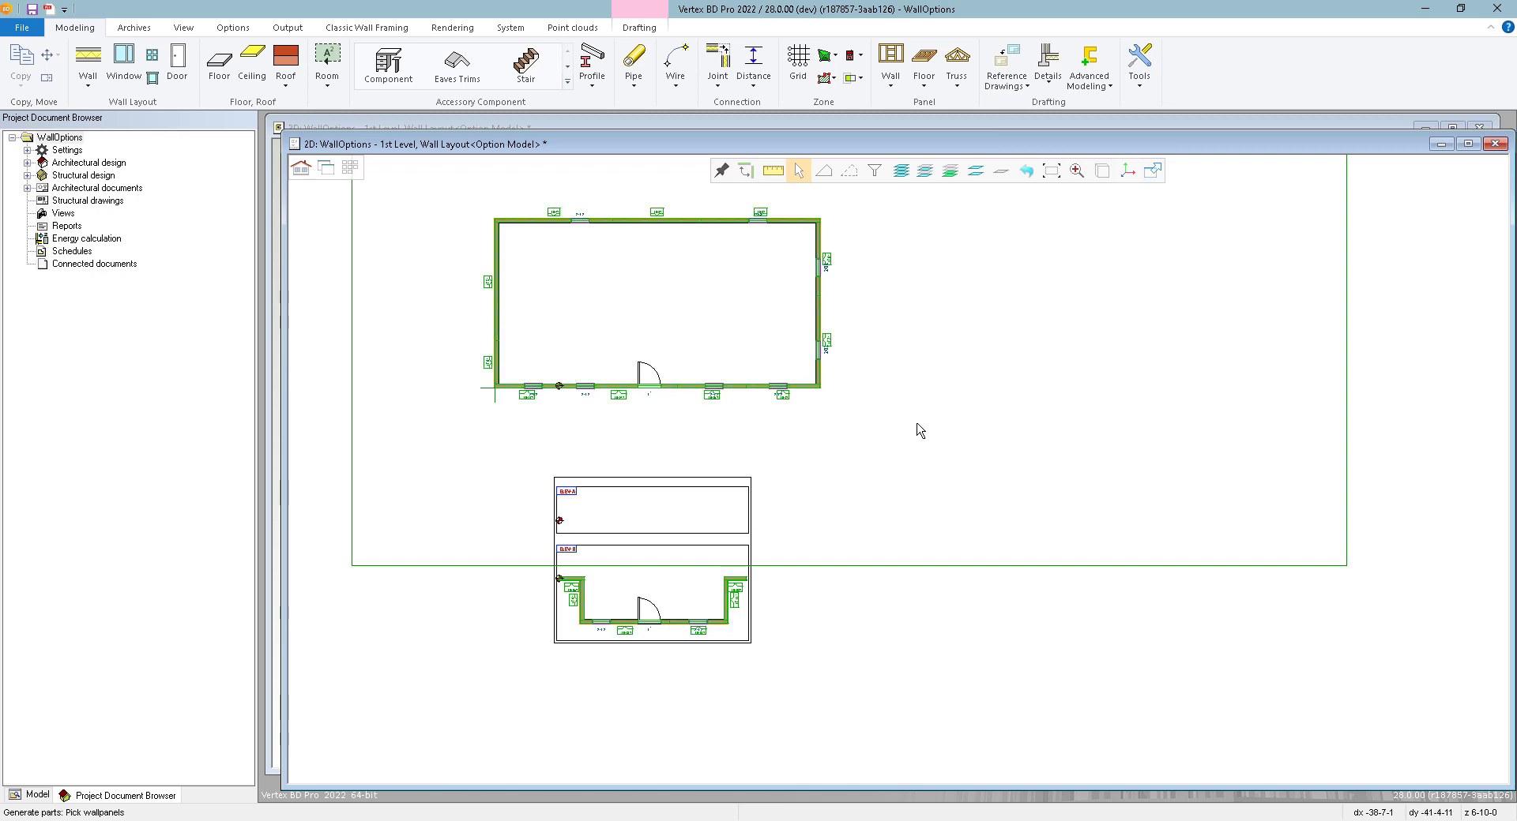
key("Return")
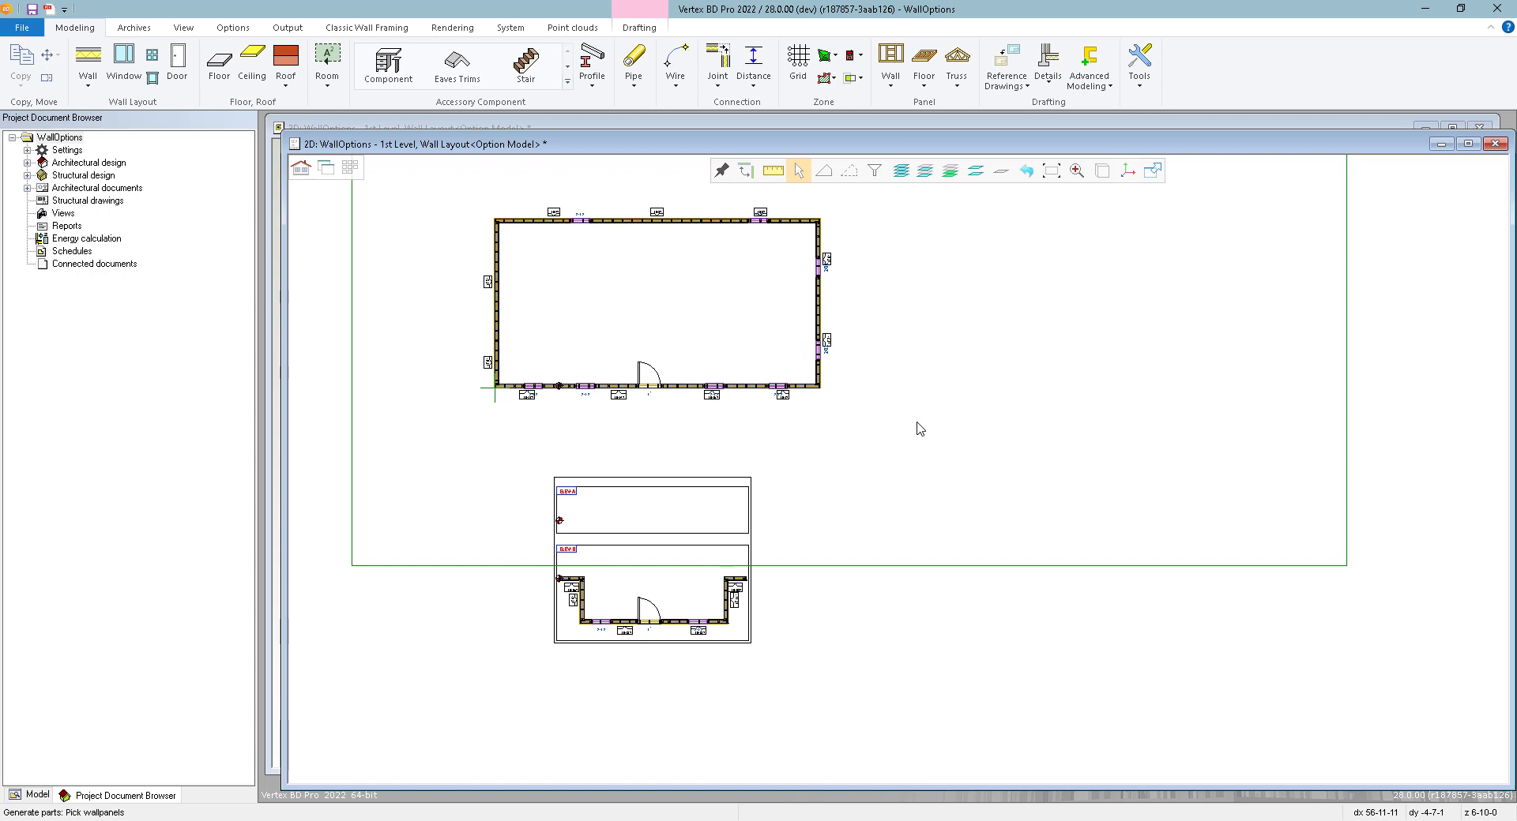
- Show the Wall Framing model in the 3D window and pan to the smaller option wall group
key("ctrl+Tab")
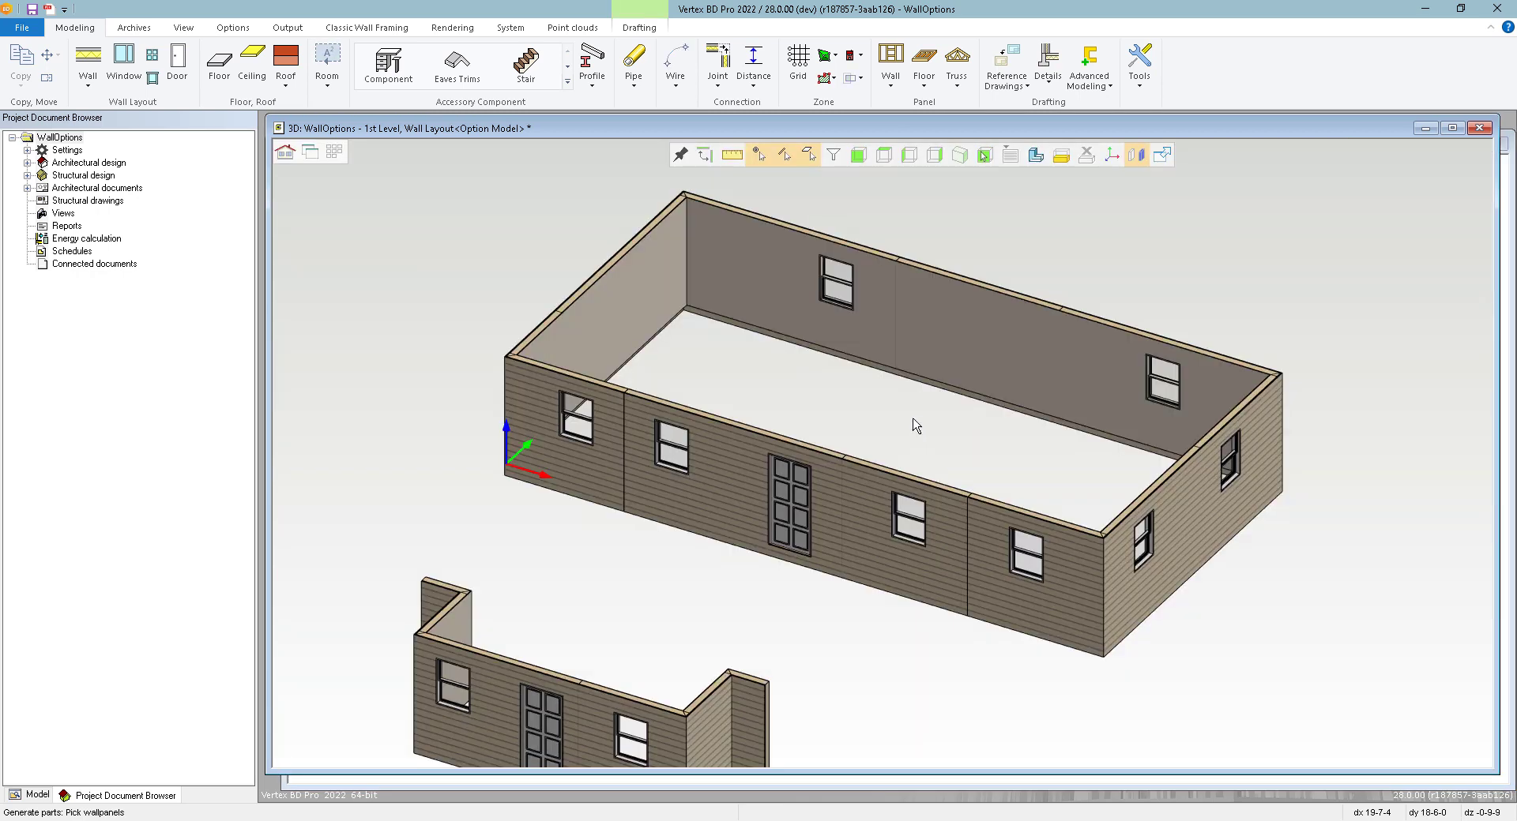
scroll(882, 454, "down", 2)
scroll(883, 454, "up", 1)
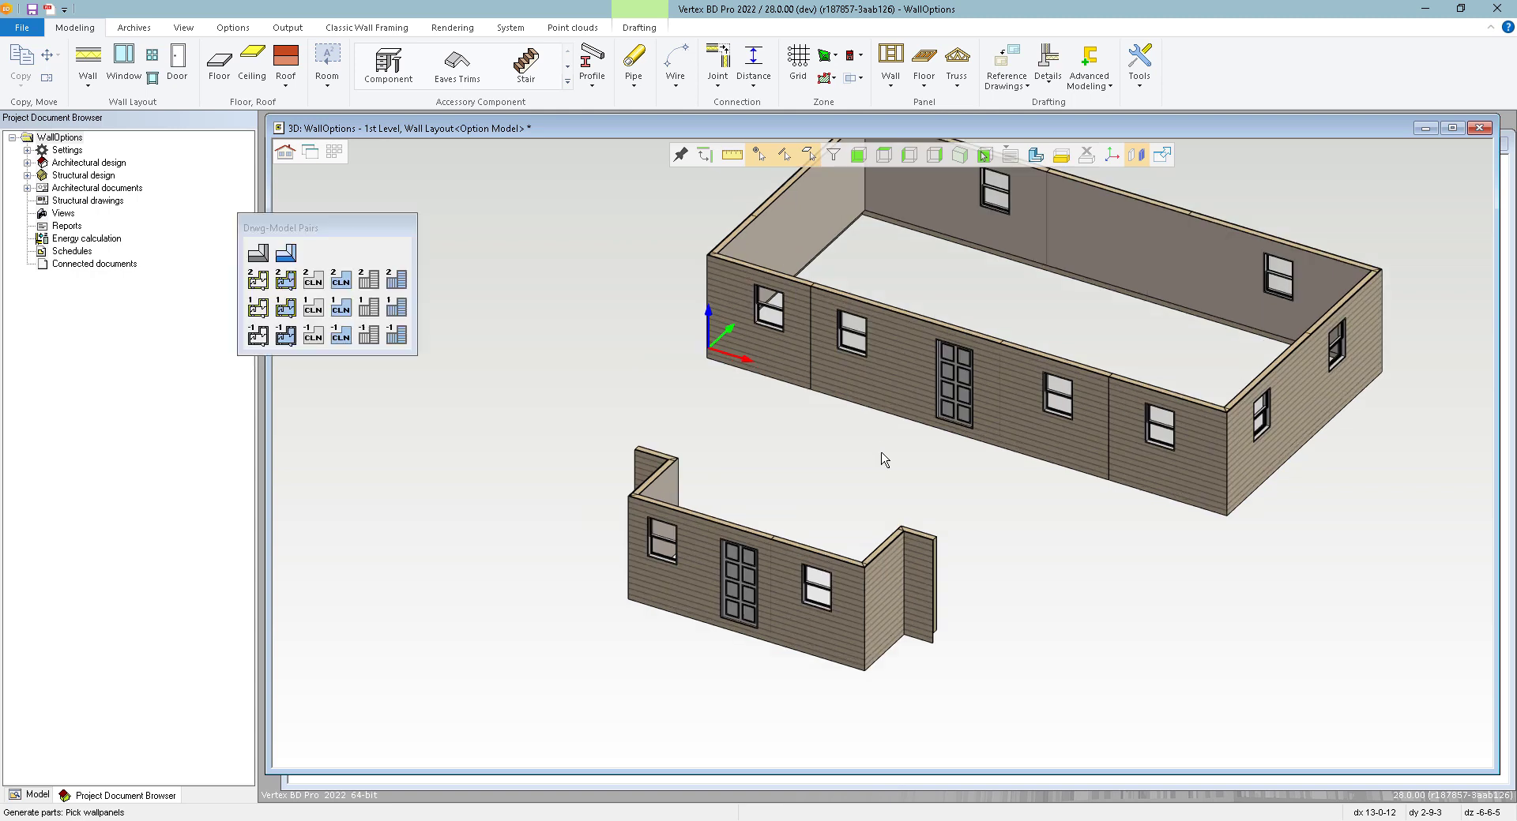
left_click(297, 316)
key("Escape")
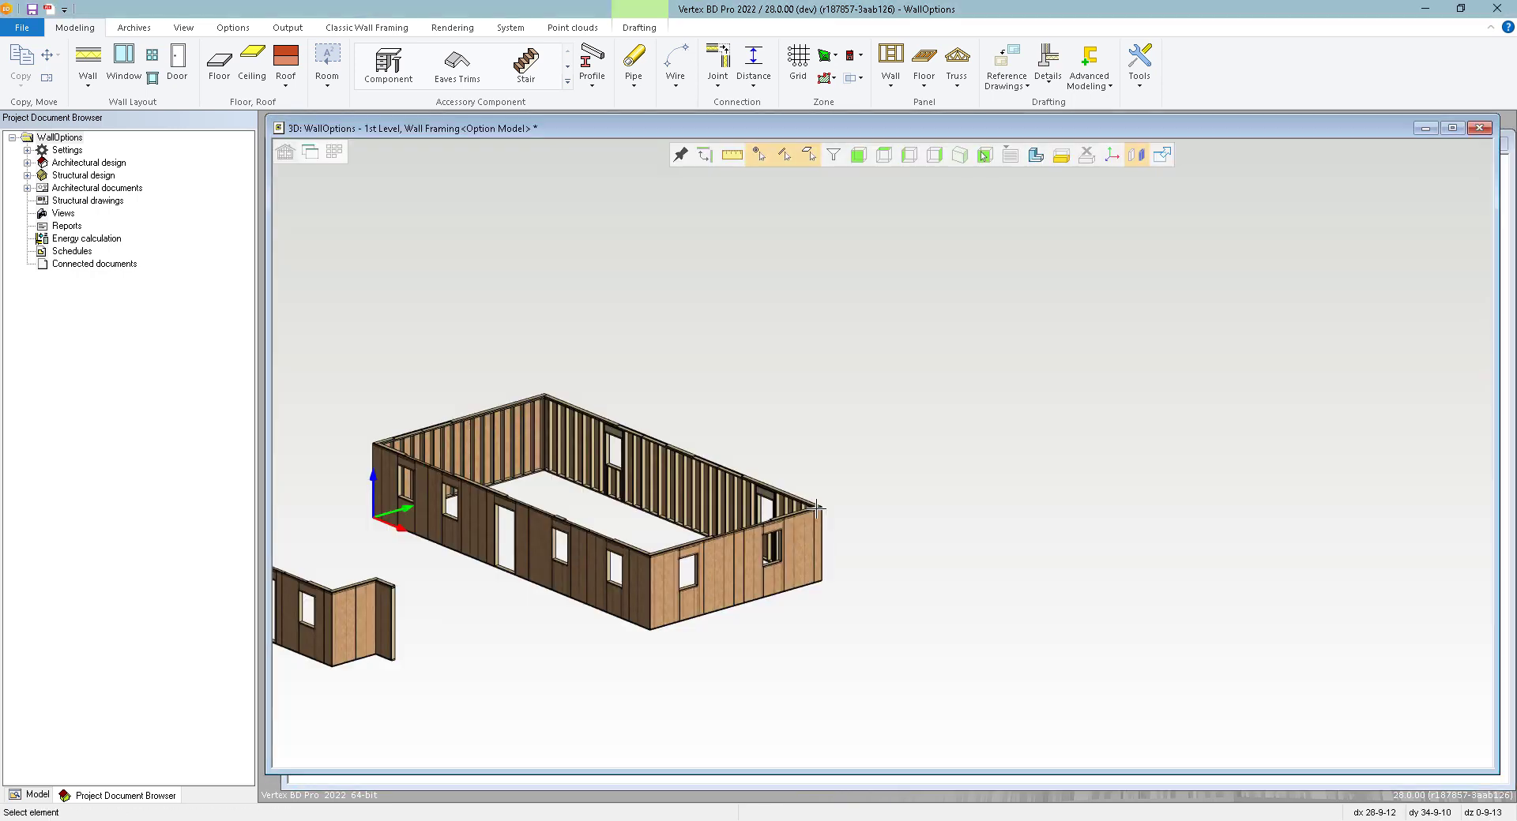
scroll(893, 487, "up", 3)
scroll(1314, 534, "down", 3)
scroll(1000, 461, "up", 4)
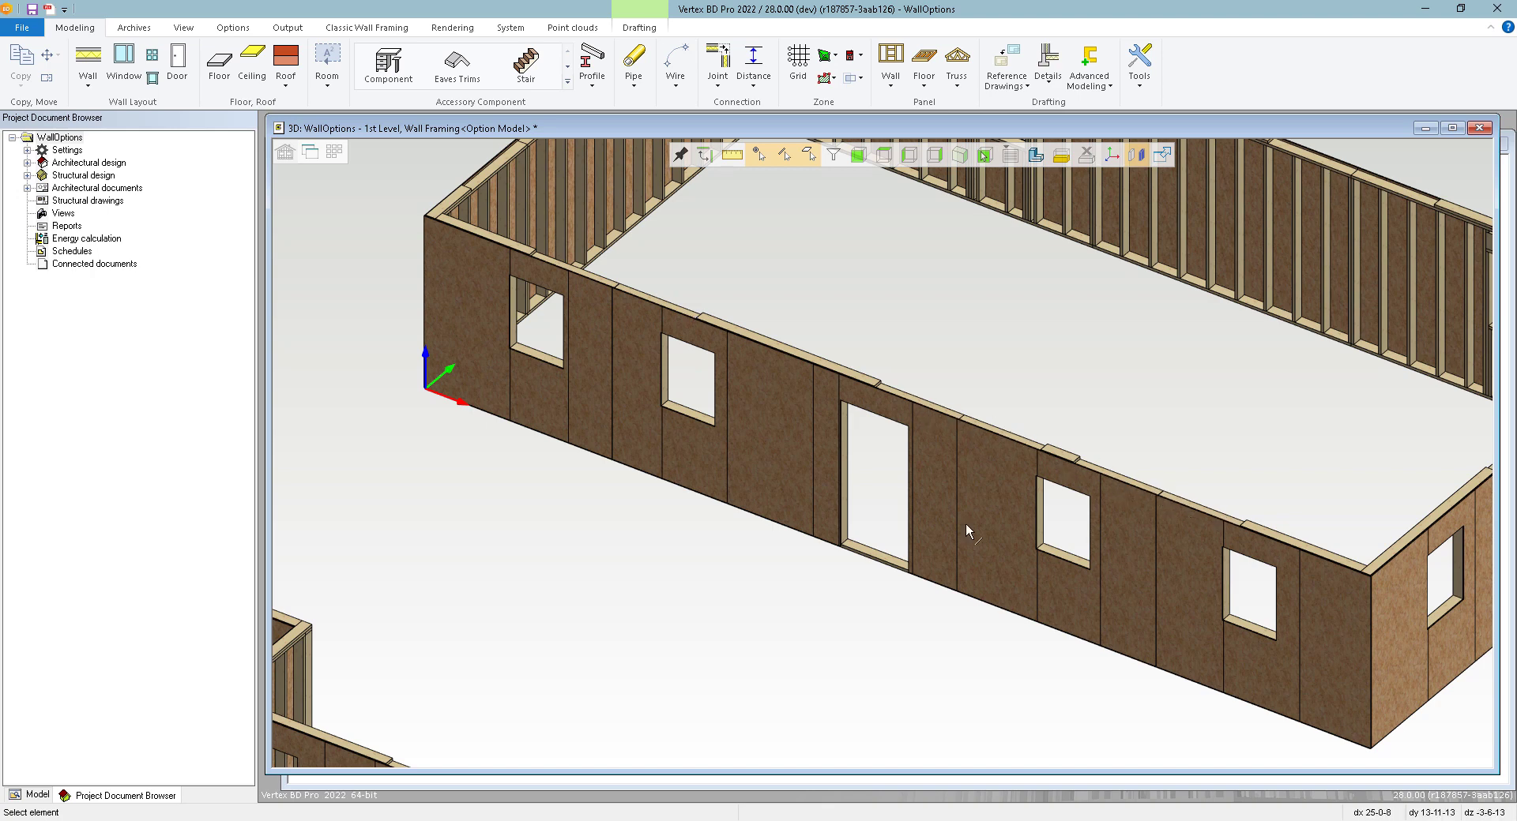
middle_click_drag(630, 656, 1027, 457)
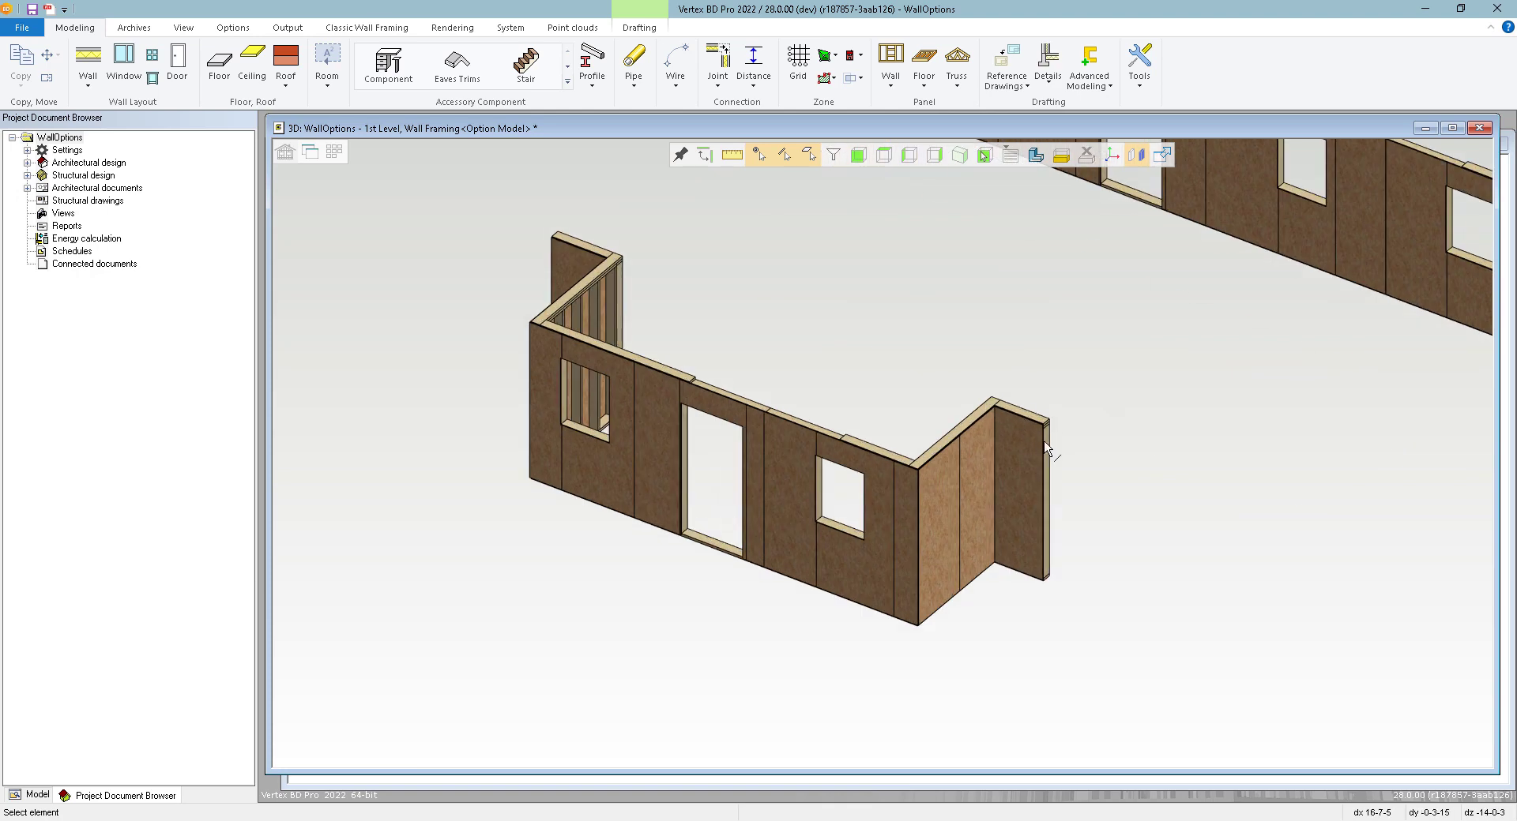
scroll(732, 462, "down", 3)
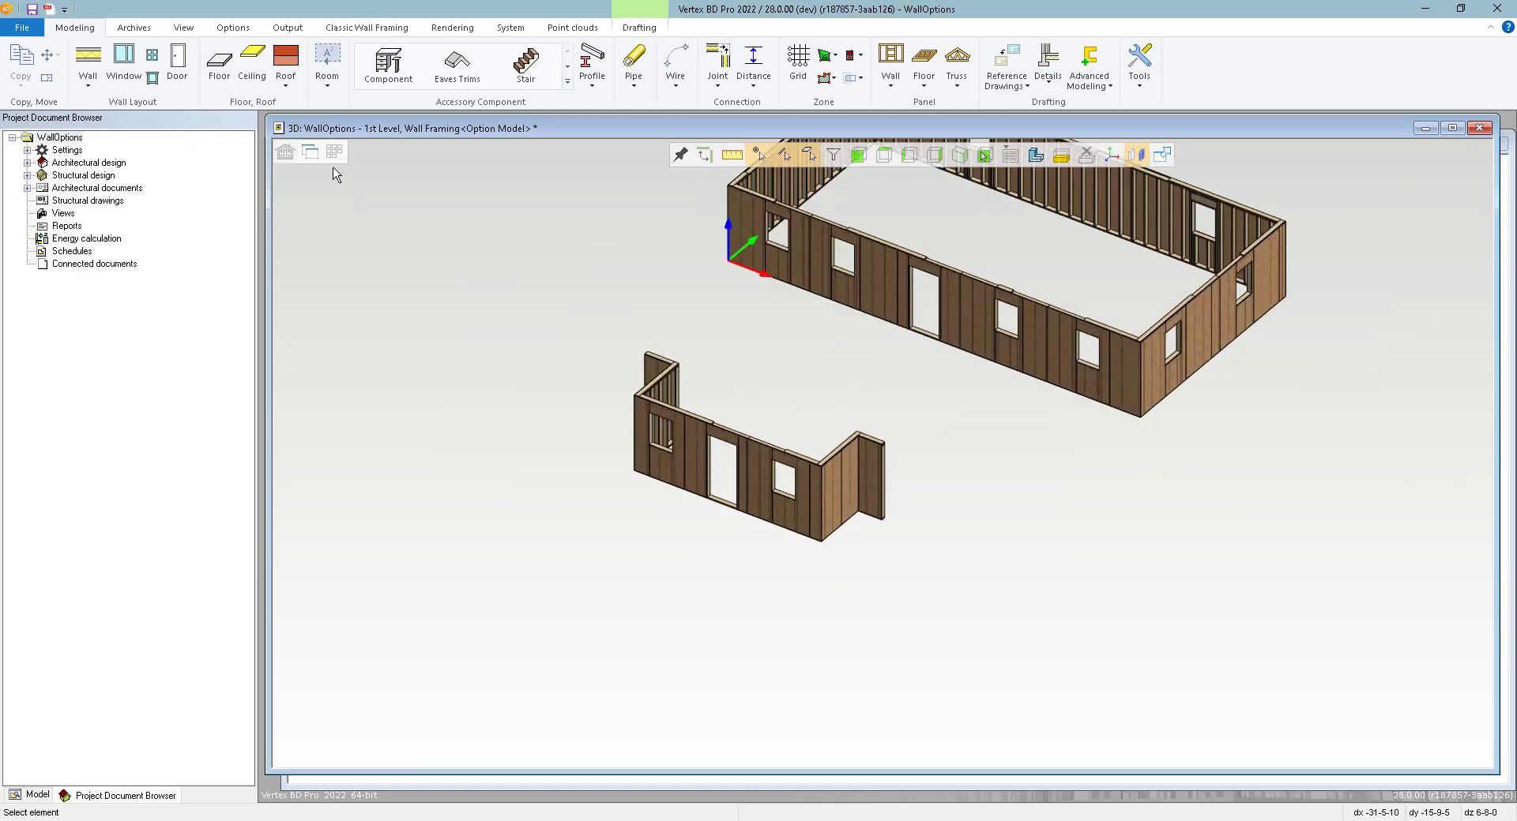
- Activate wall options and acknowledge that the framing components were added to options
left_click(233, 28)
left_click(127, 61)
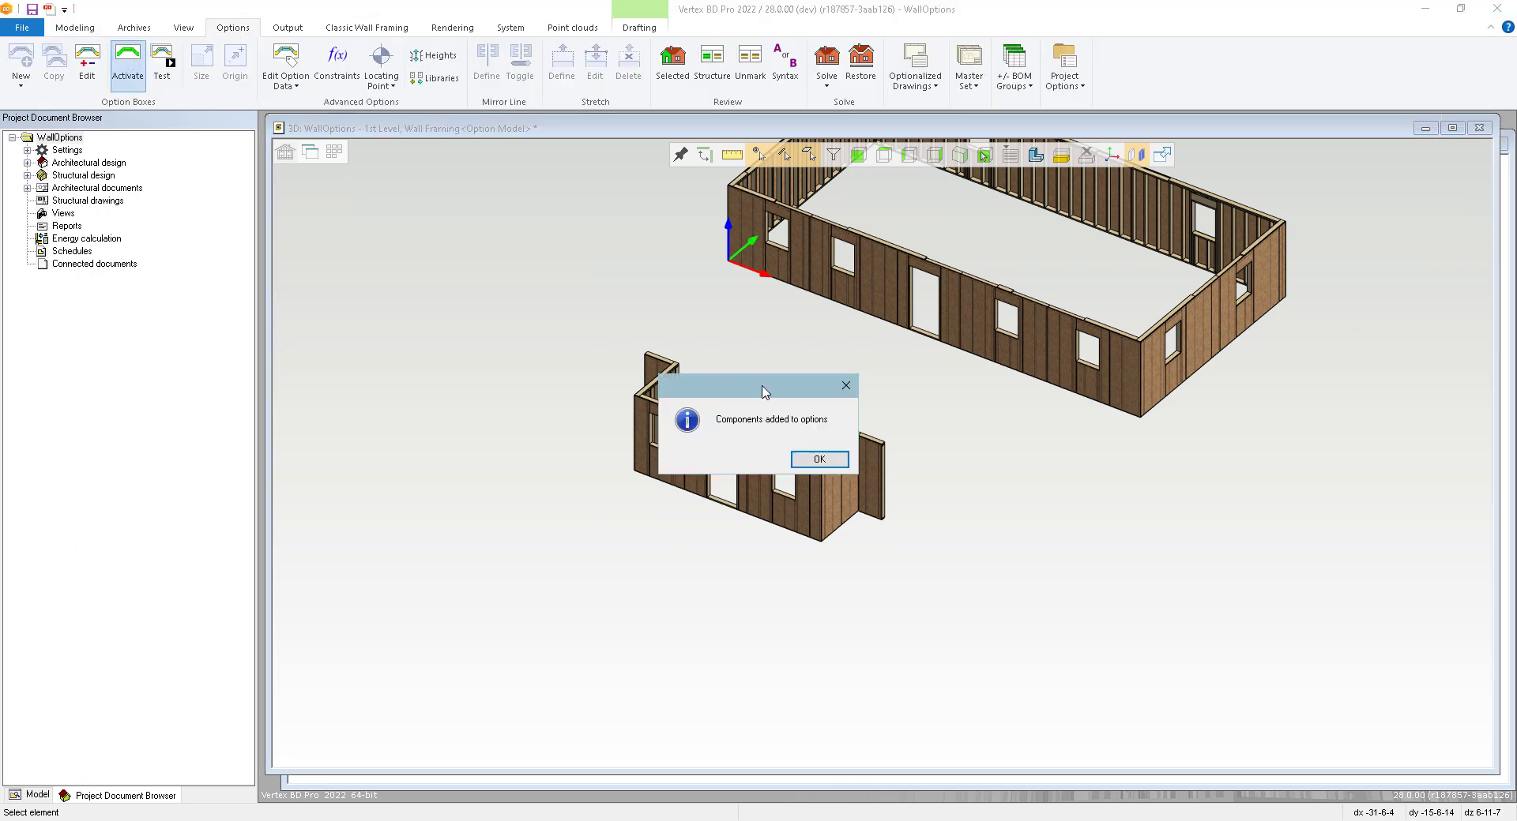
left_click(810, 462)
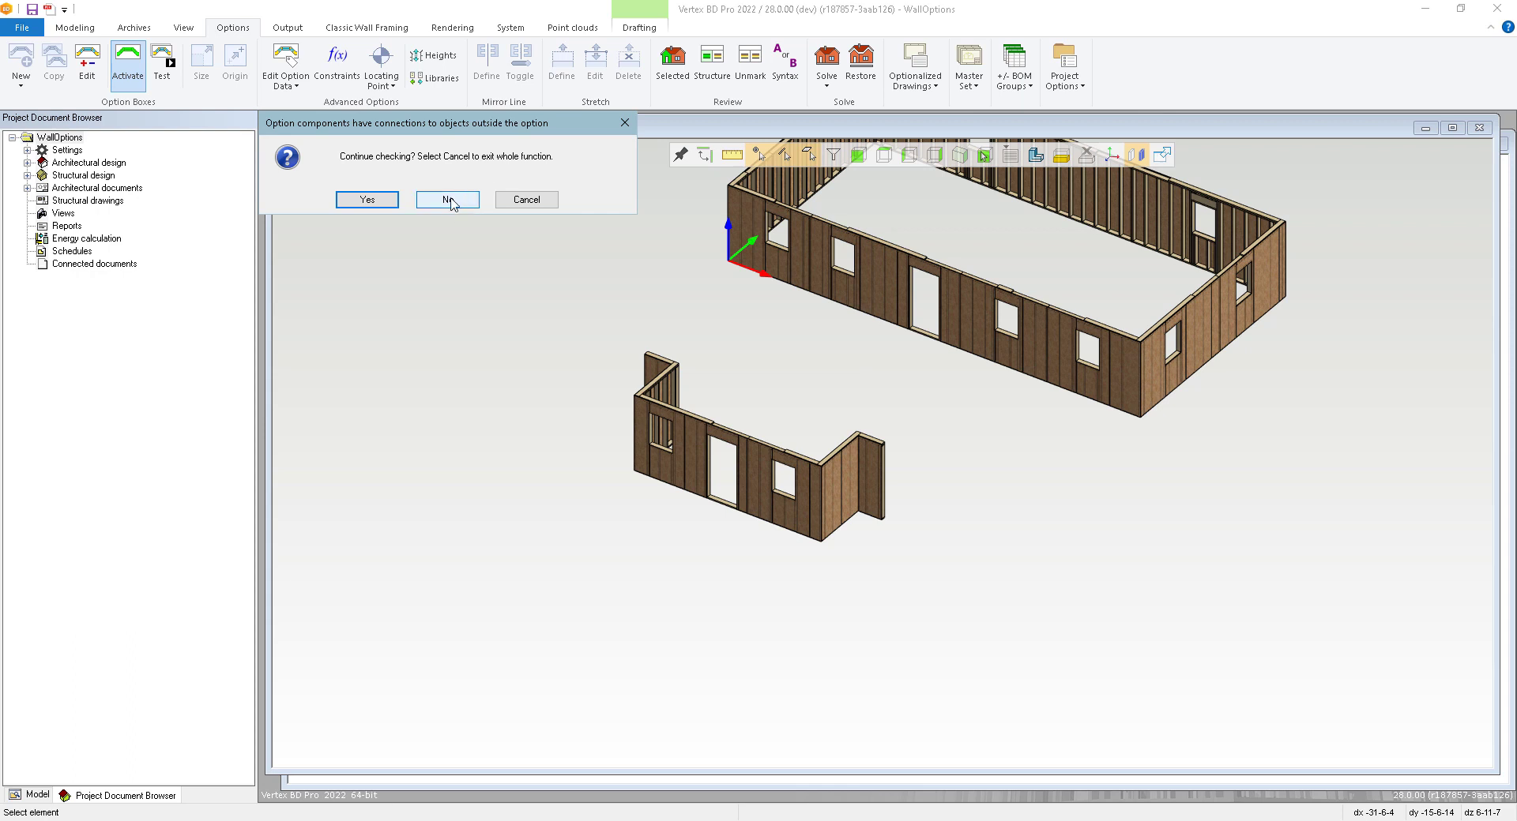
- Skip external connection checking and activate the L-shaped wall option in the building
left_click(447, 200)
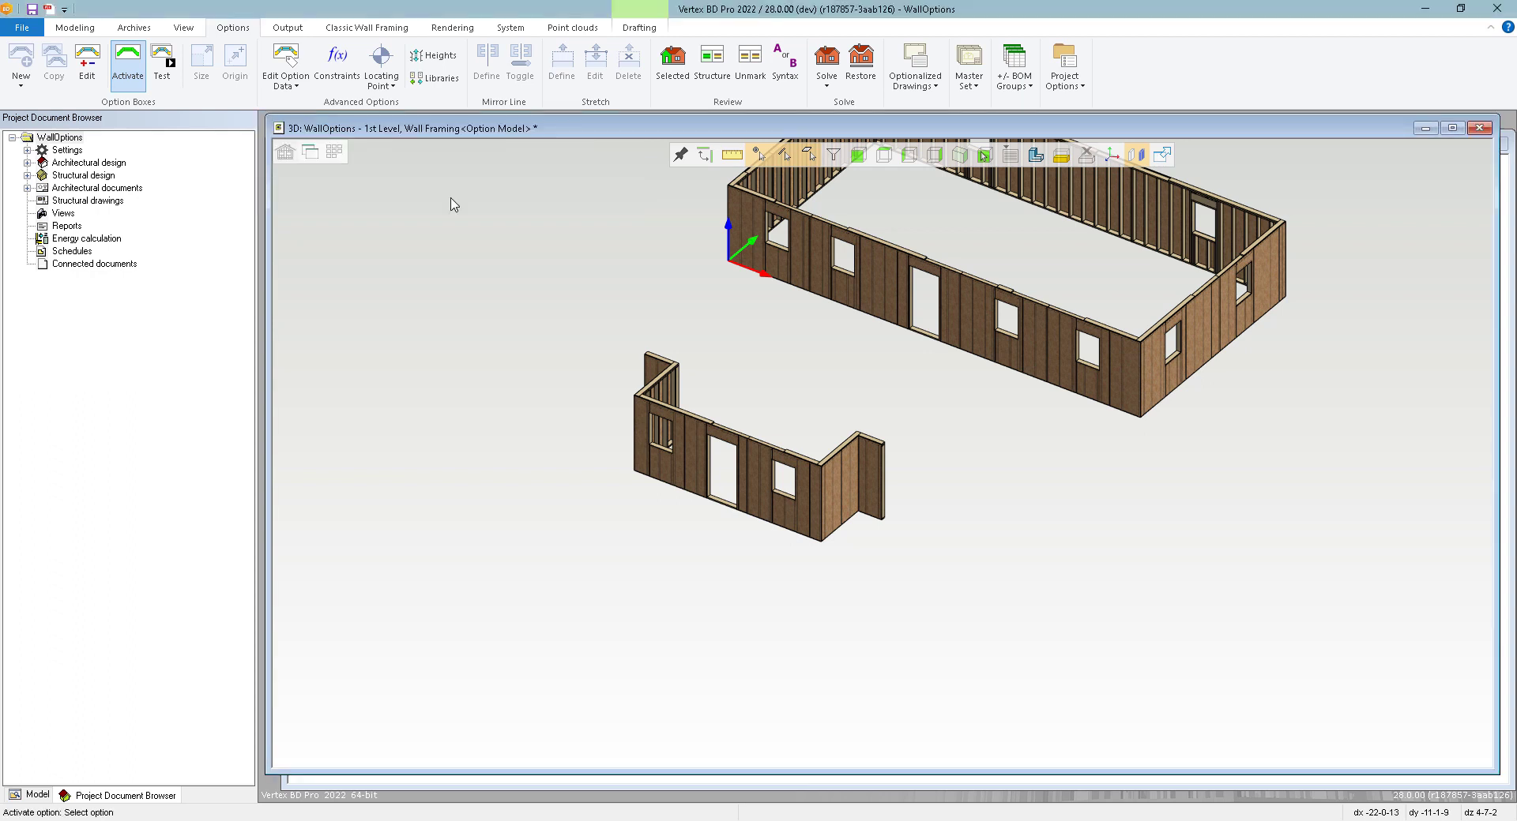
left_click(827, 488)
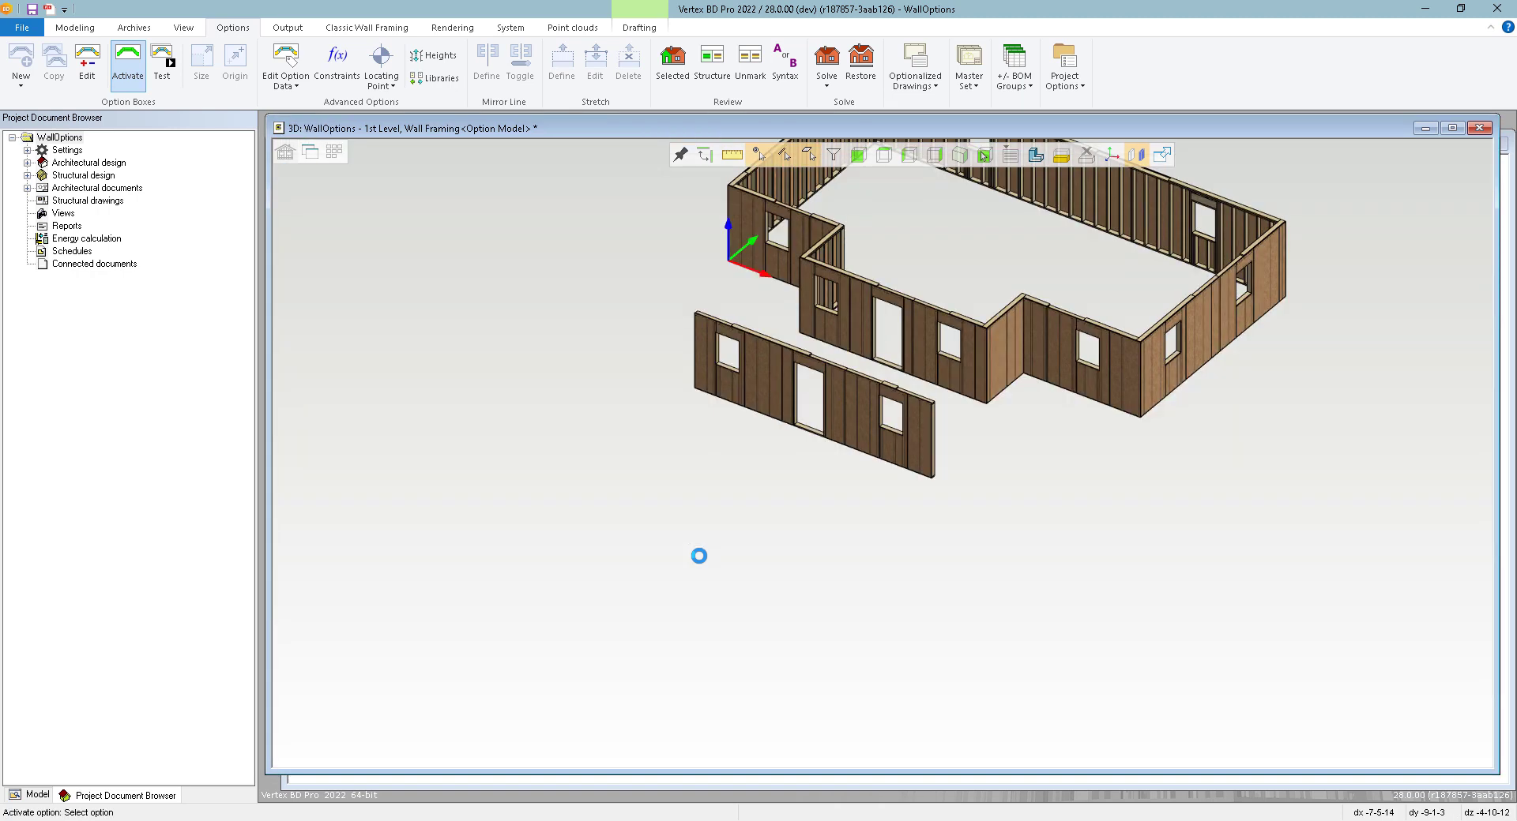
scroll(1019, 431, "up", 5)
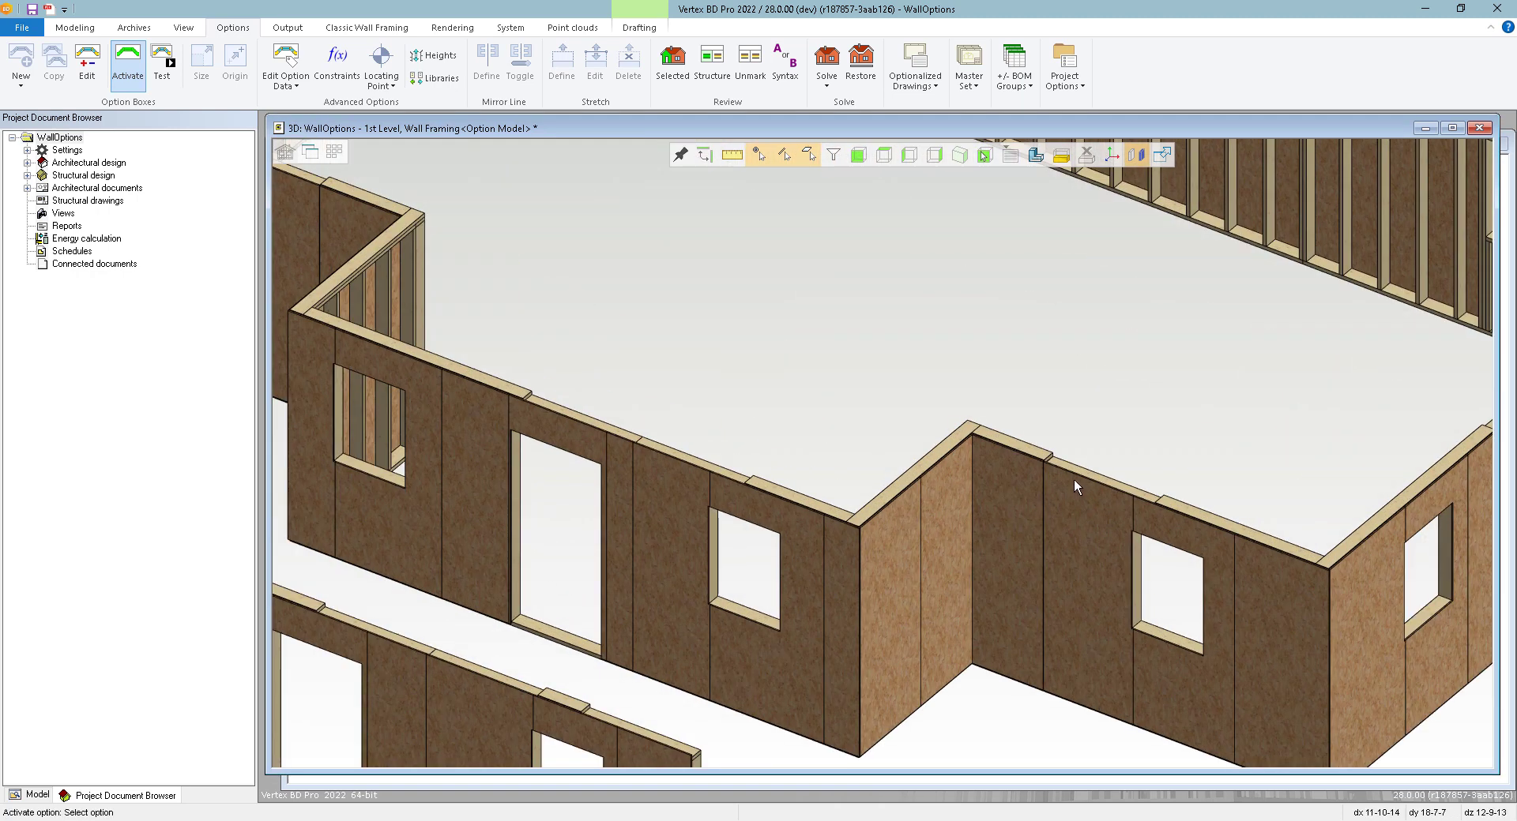
left_click(1026, 456)
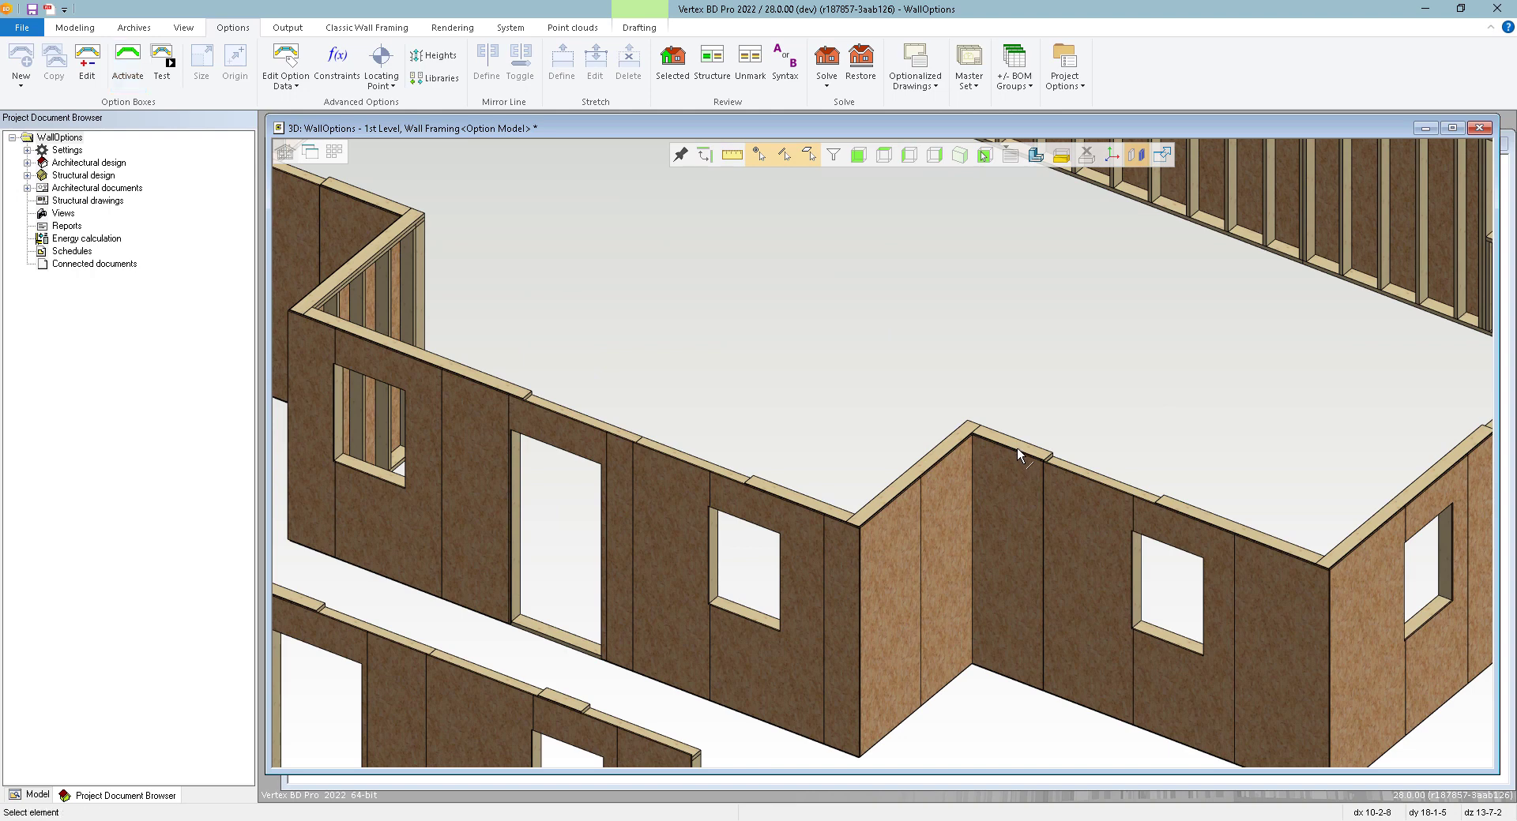
- Inspect the top plates at the wall corner, then zoom out of the 3D view
left_click(1018, 449)
key("Escape")
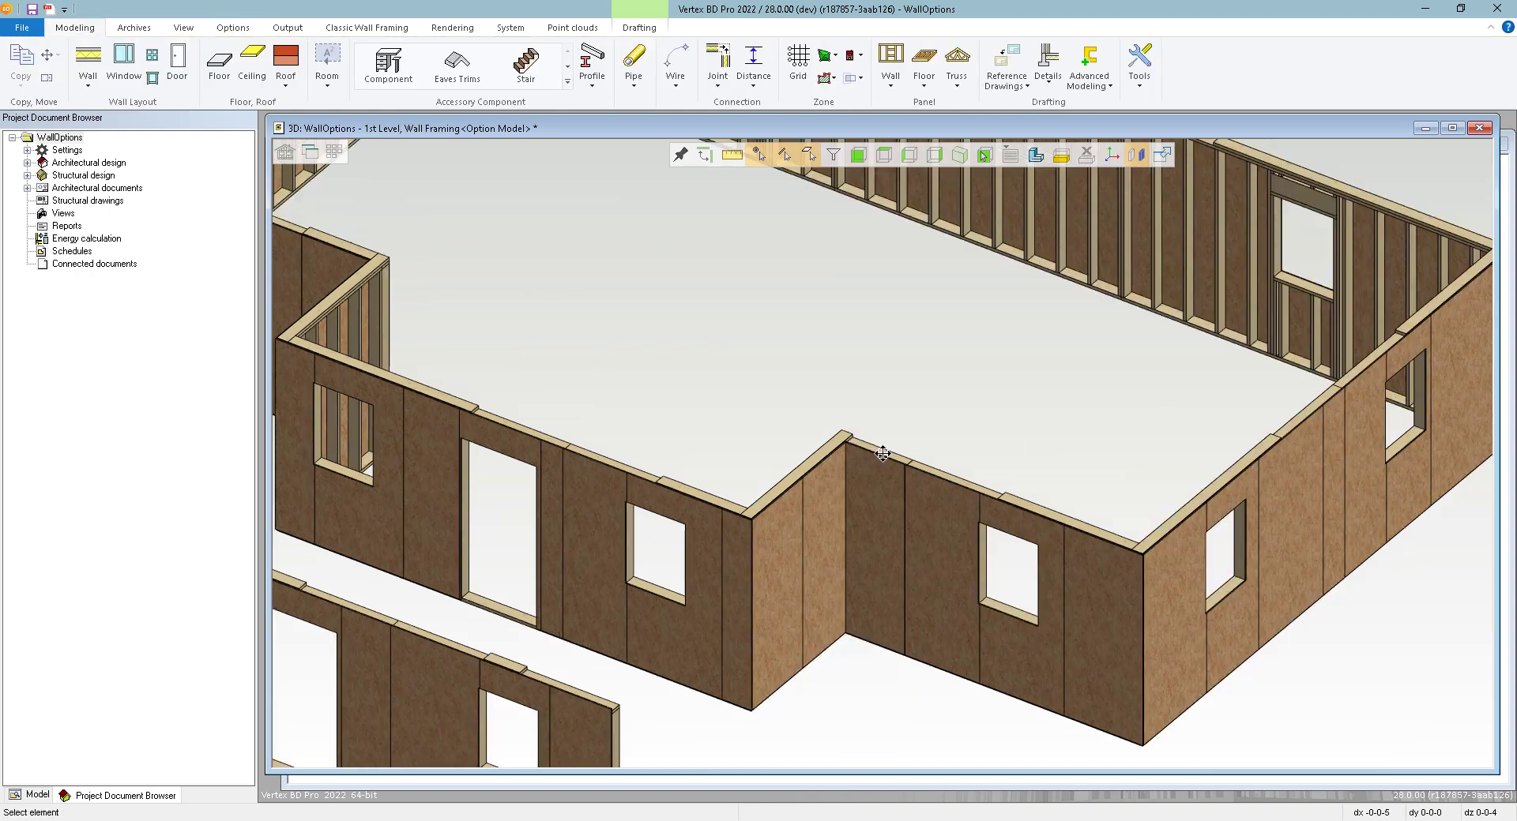
scroll(882, 453, "down", 2)
scroll(882, 452, "up", 3)
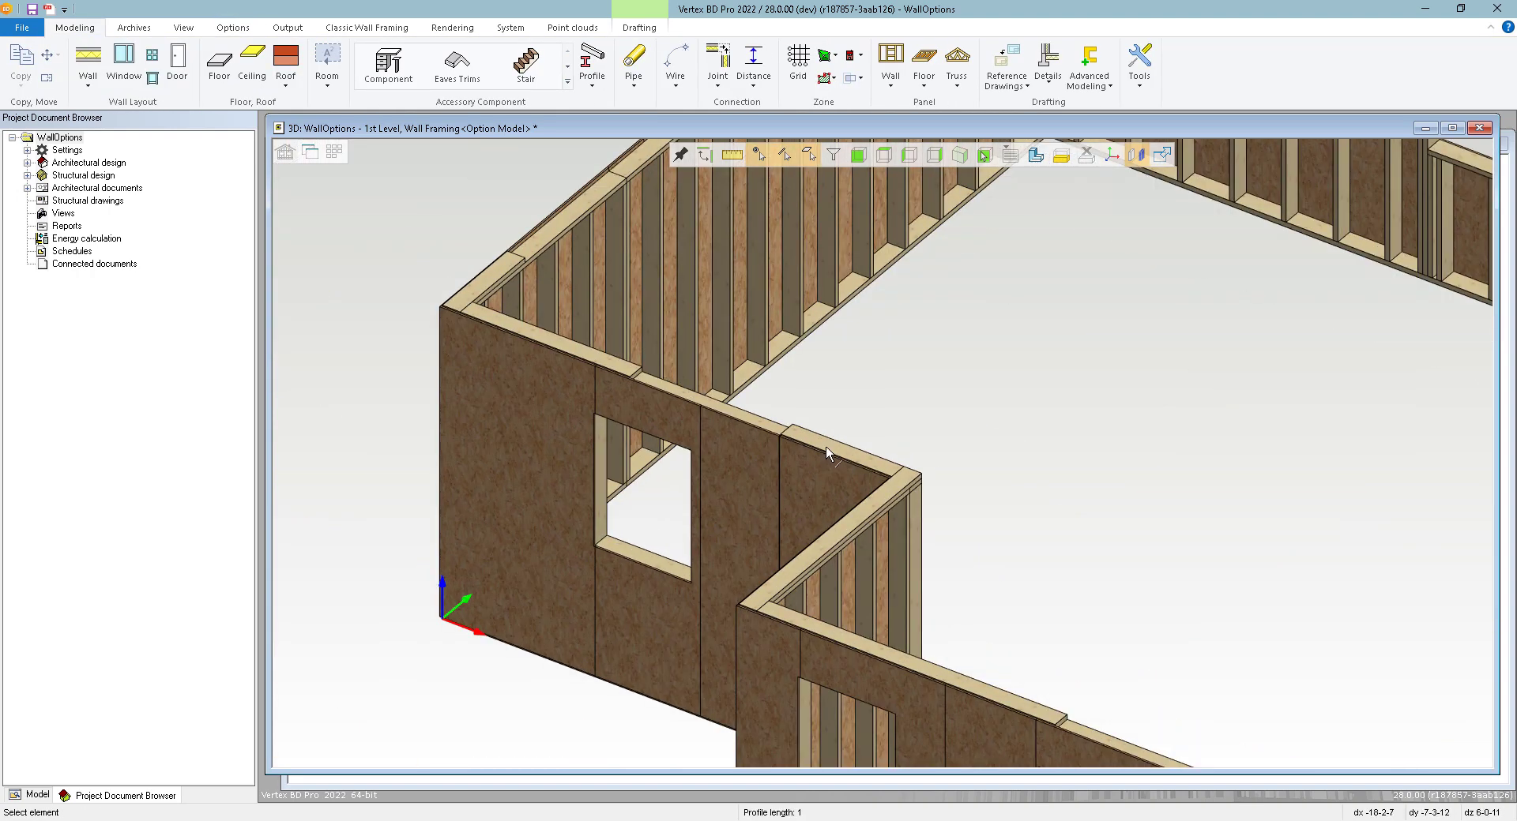
left_click(829, 448)
key("Escape")
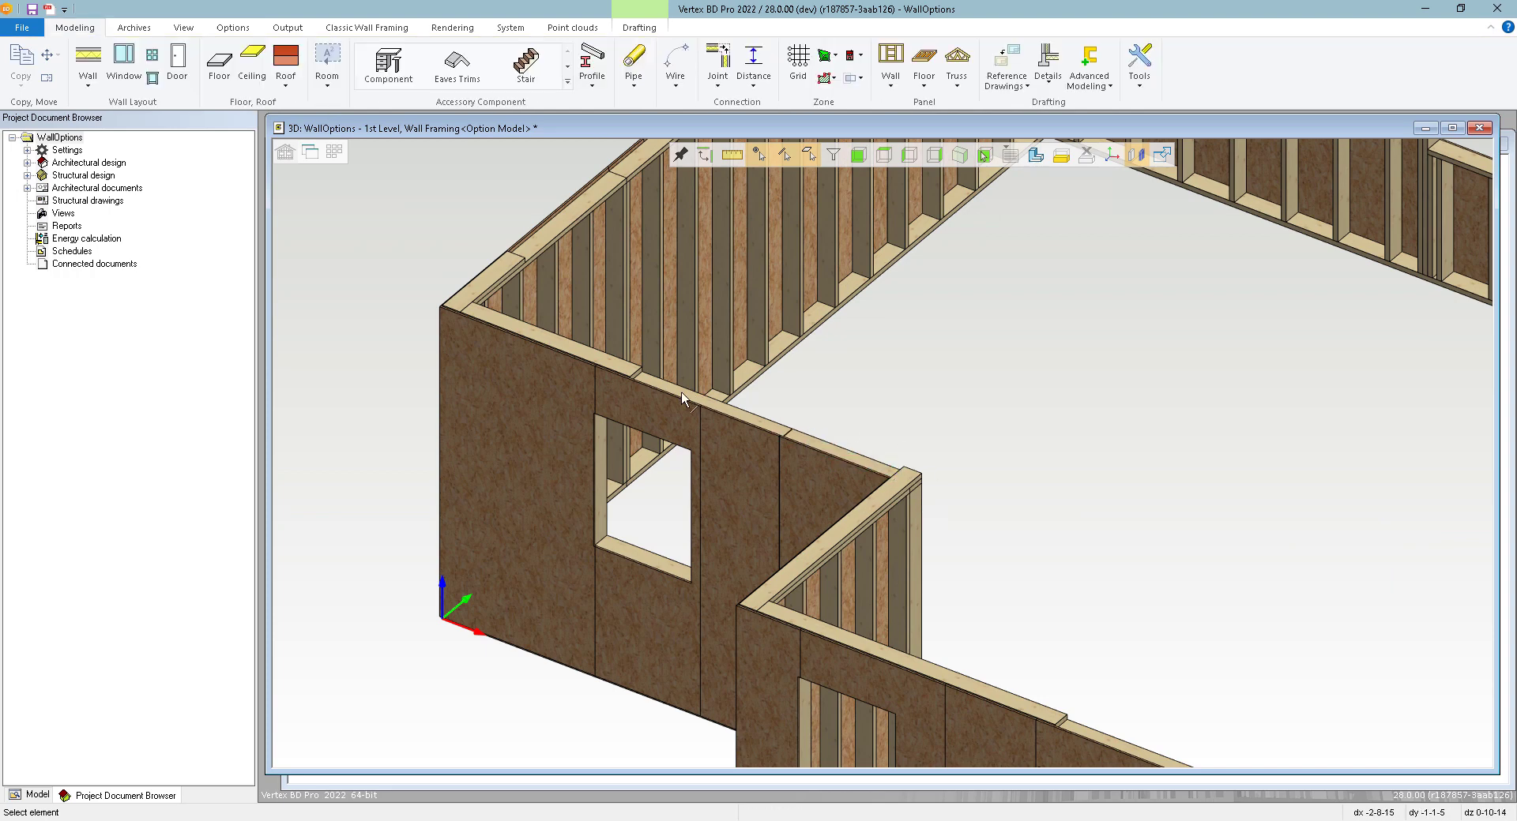
scroll(1074, 596, "down", 2)
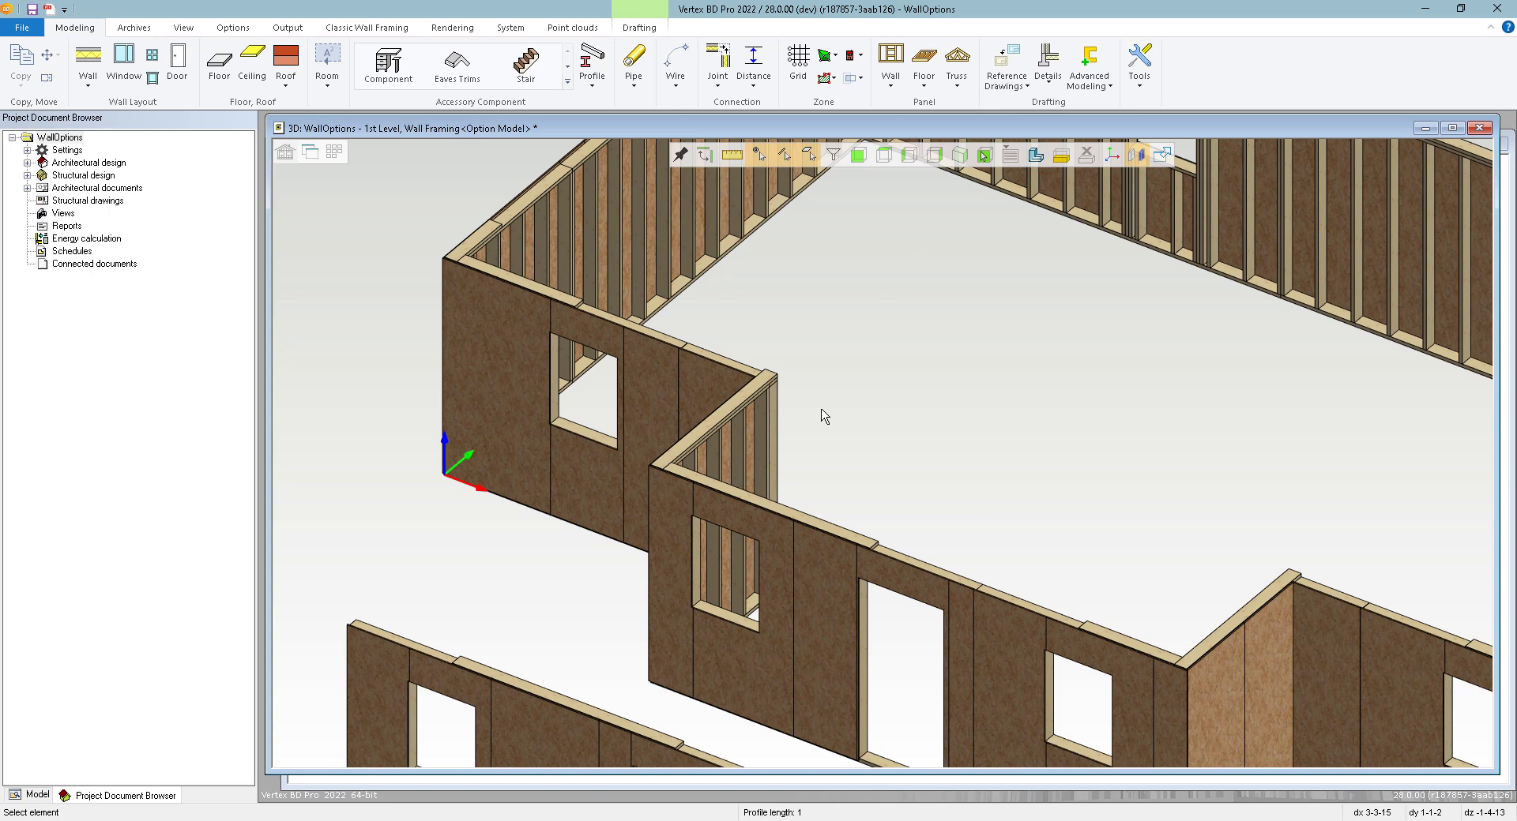
scroll(937, 532, "down", 1)
scroll(968, 532, "down", 2)
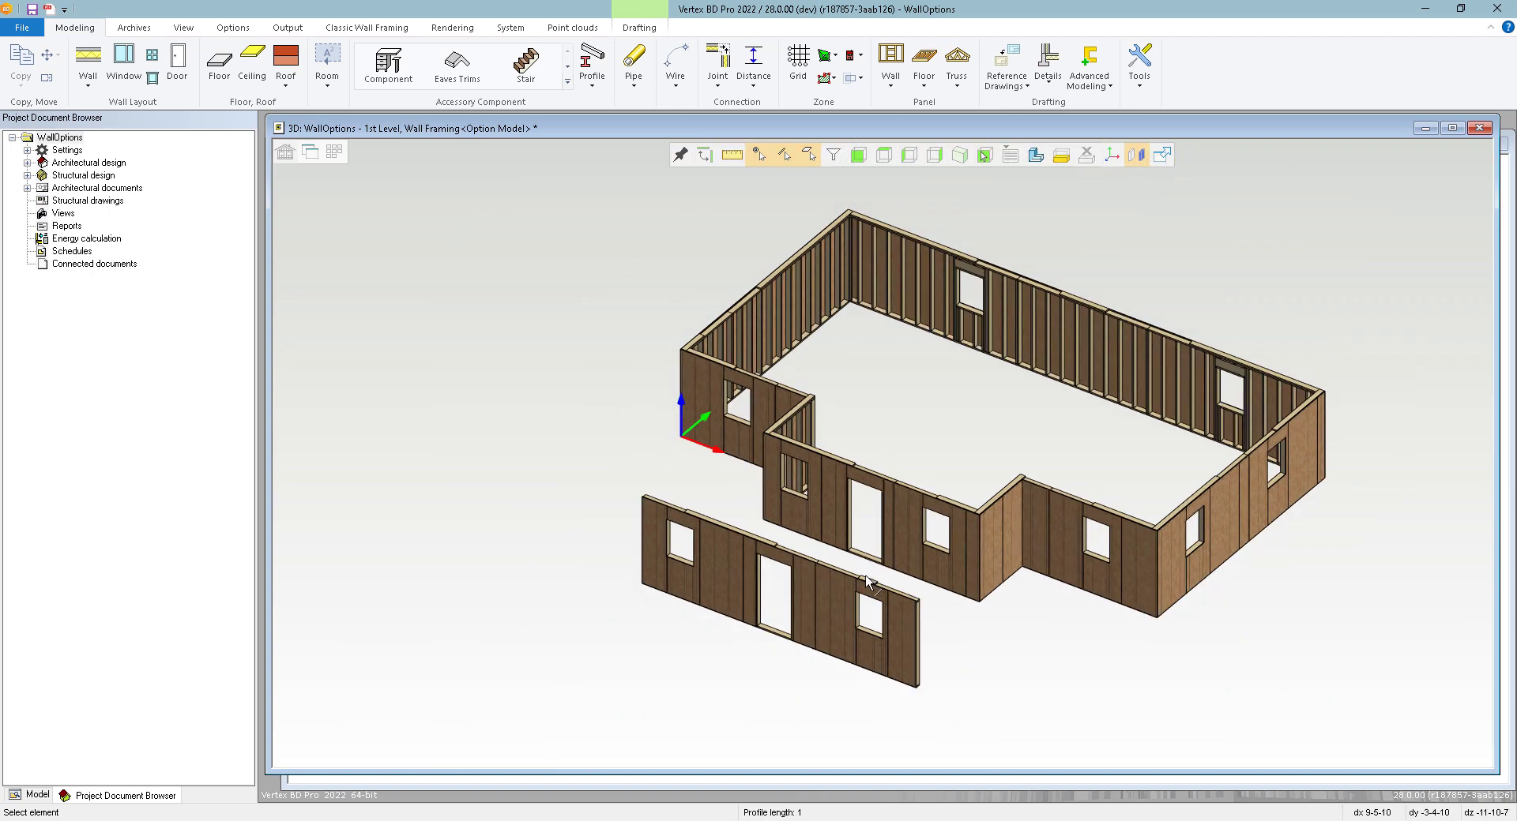
scroll(986, 432, "down", 1)
scroll(986, 433, "down", 3)
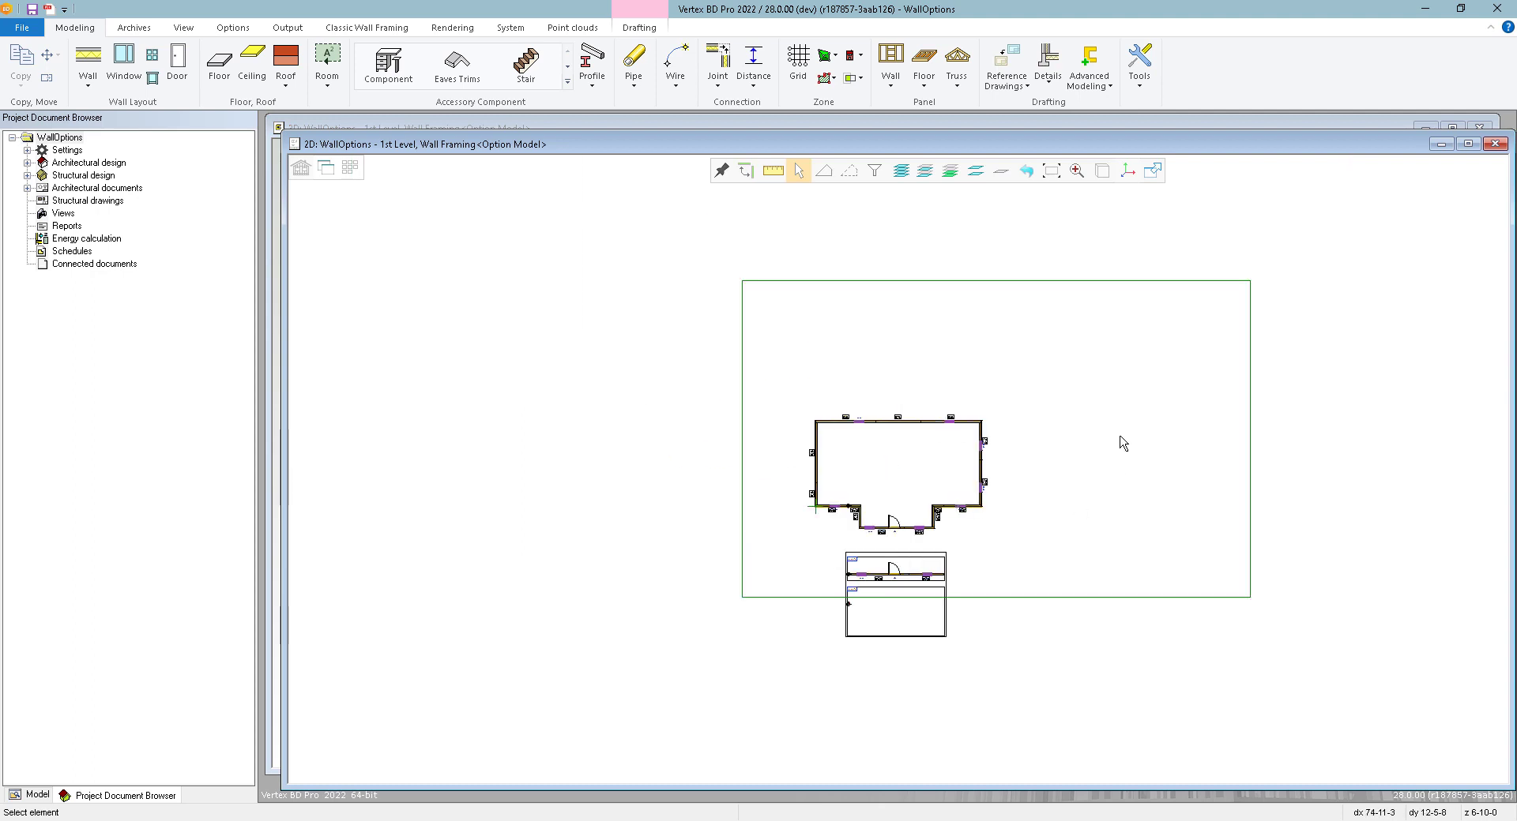
- Zoom the 1st Level Wall Framing plan to its extents and show the Options tools
right_click(1123, 442)
left_click(1175, 501)
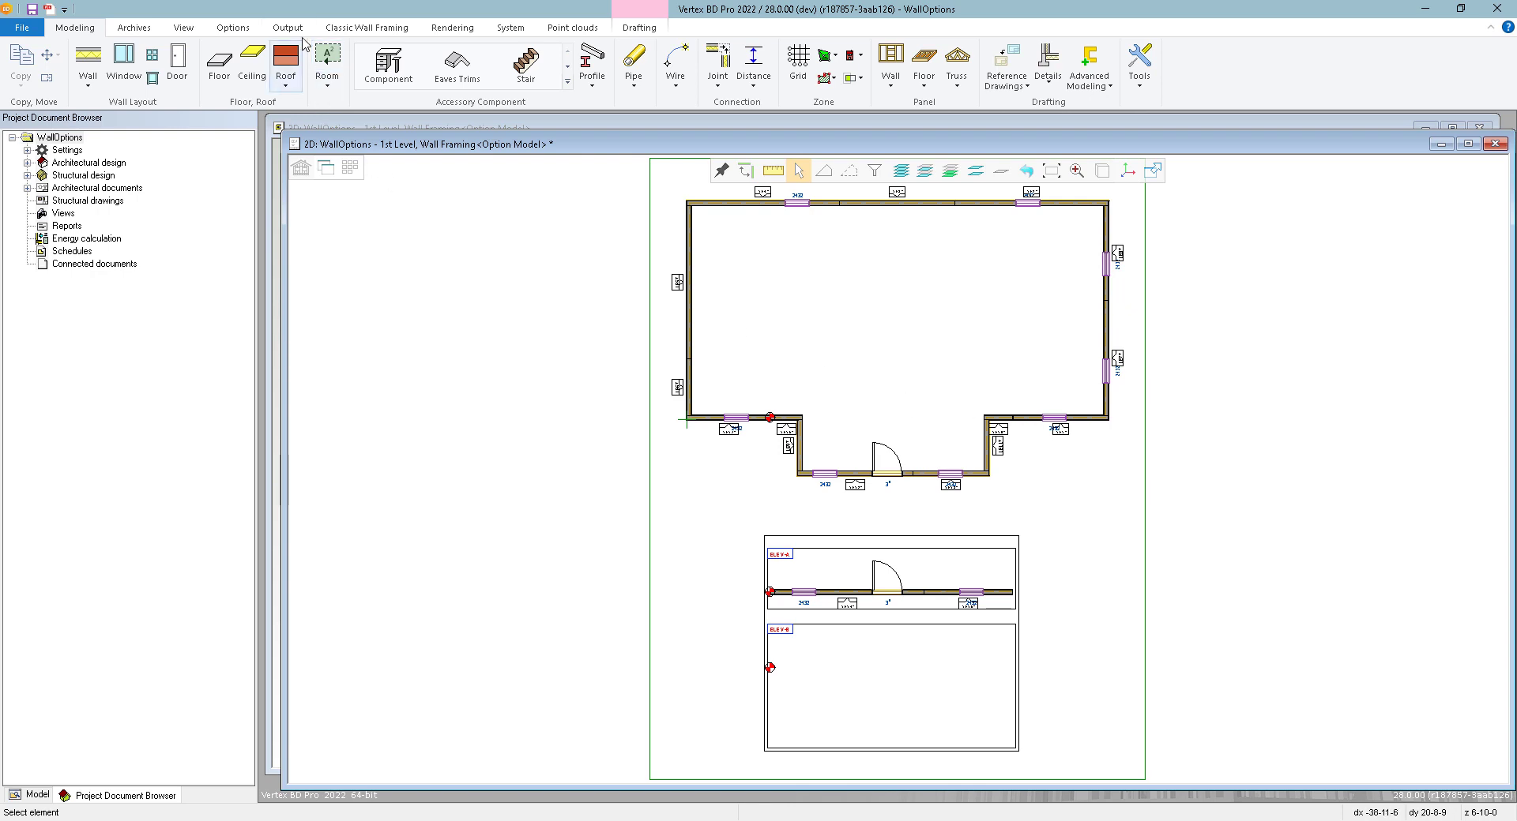
left_click(243, 29)
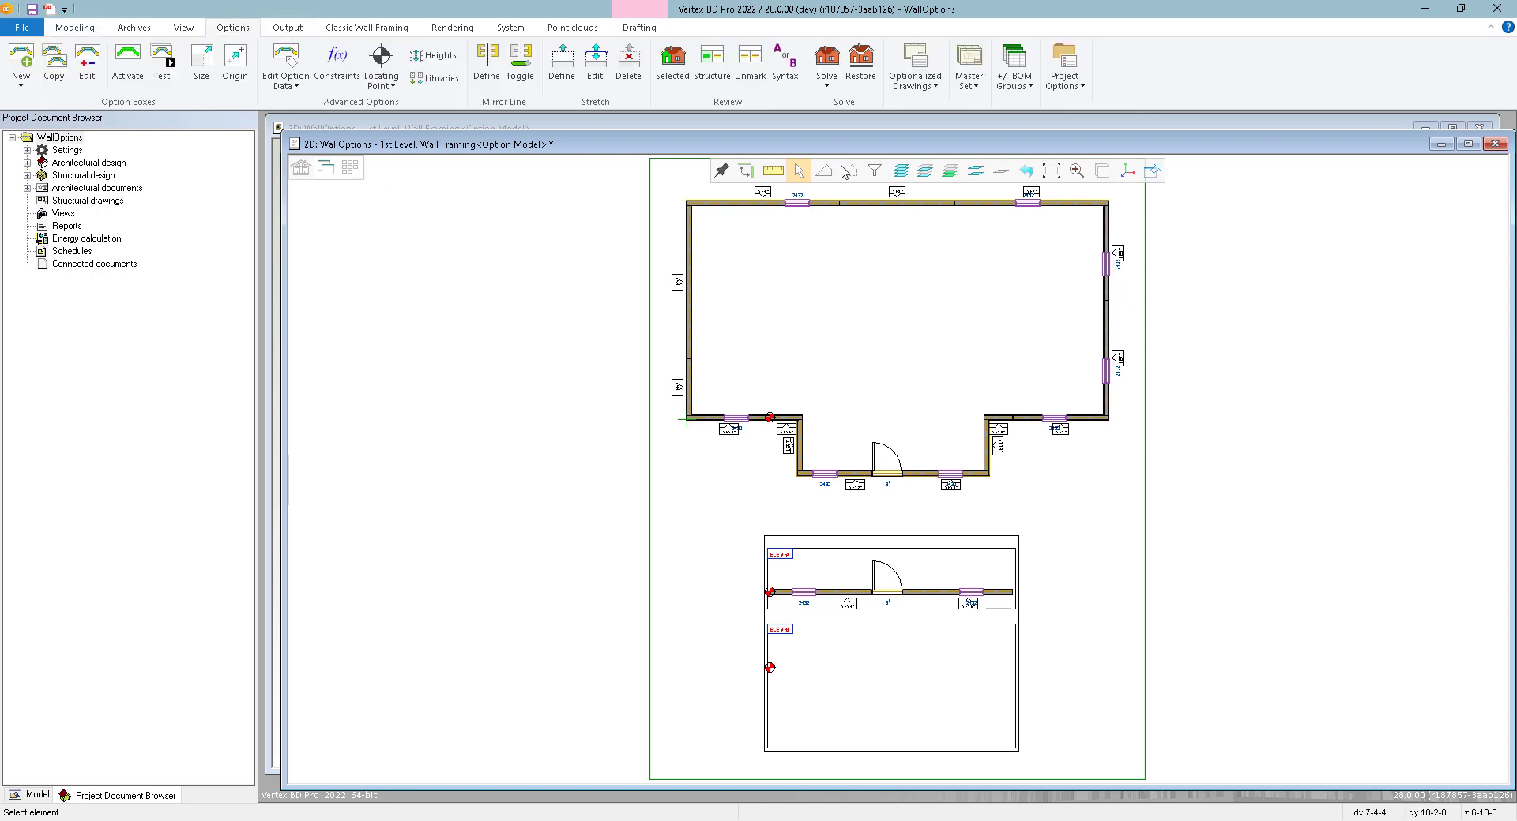
- Save the model and create job Customer1 based on the local WallOptions project
left_click(827, 86)
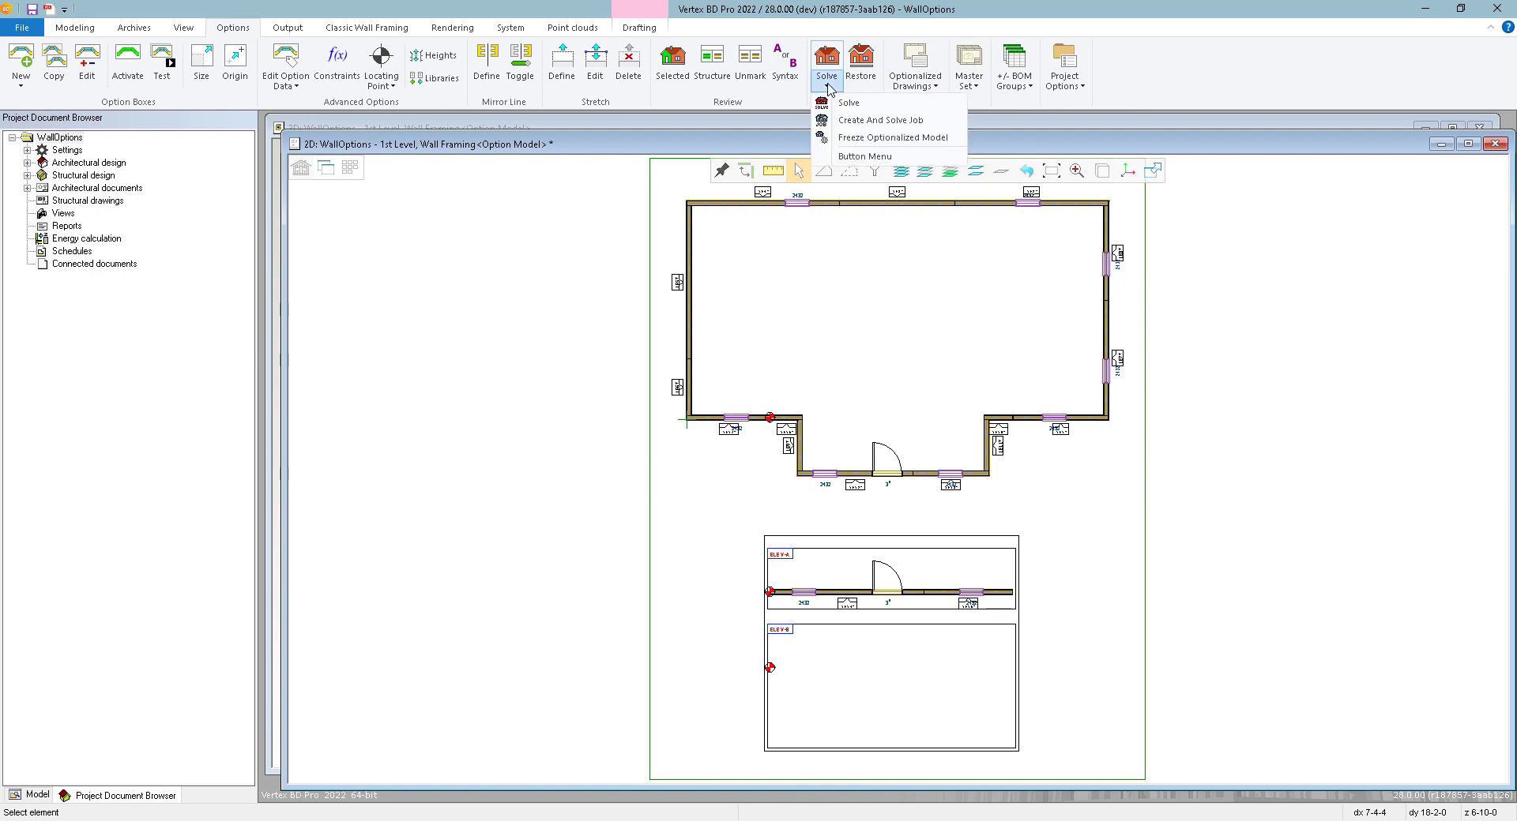
left_click(879, 123)
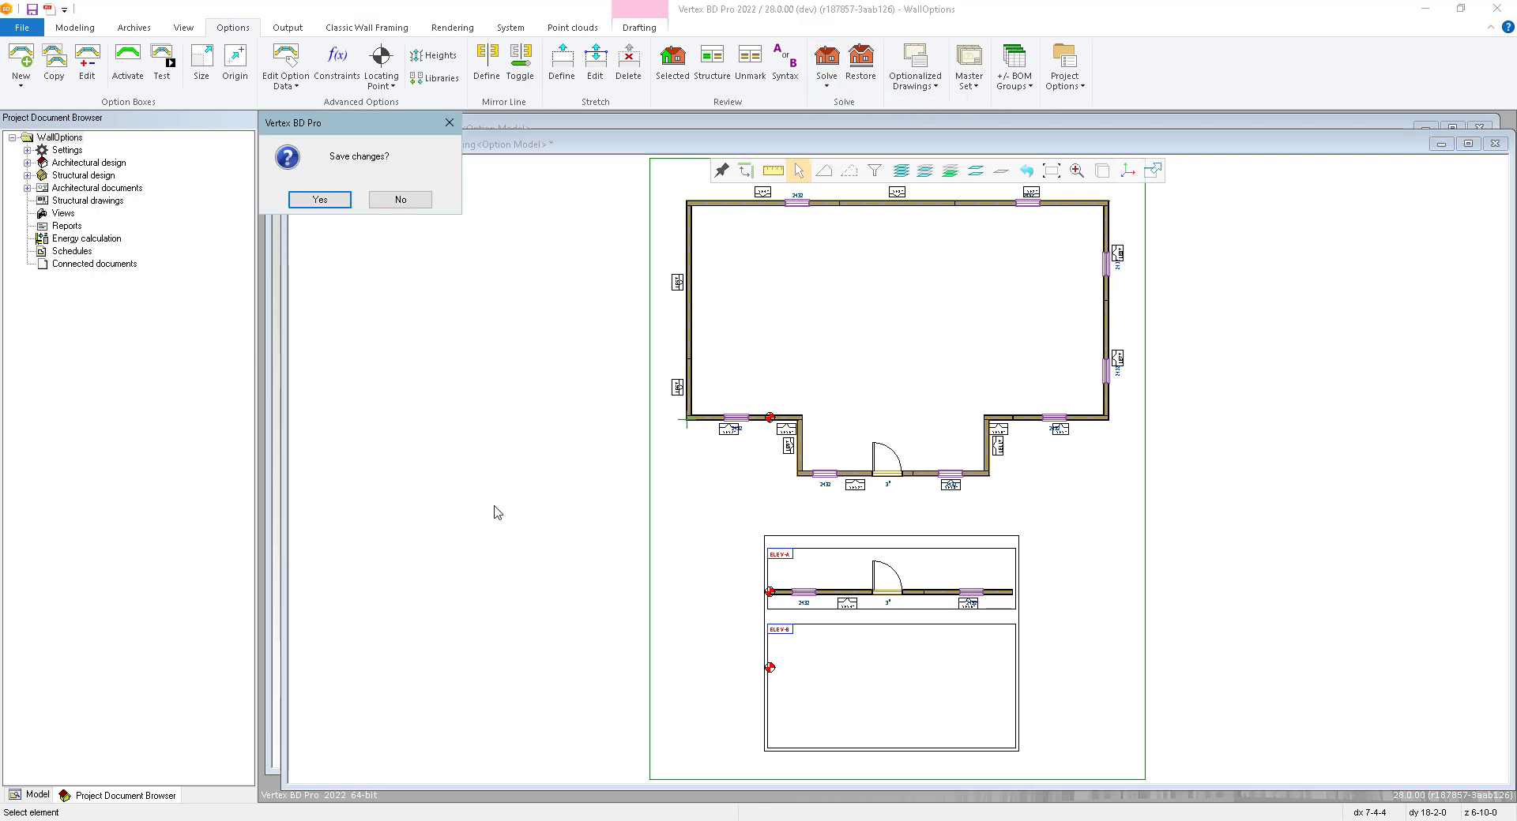
left_click(320, 199)
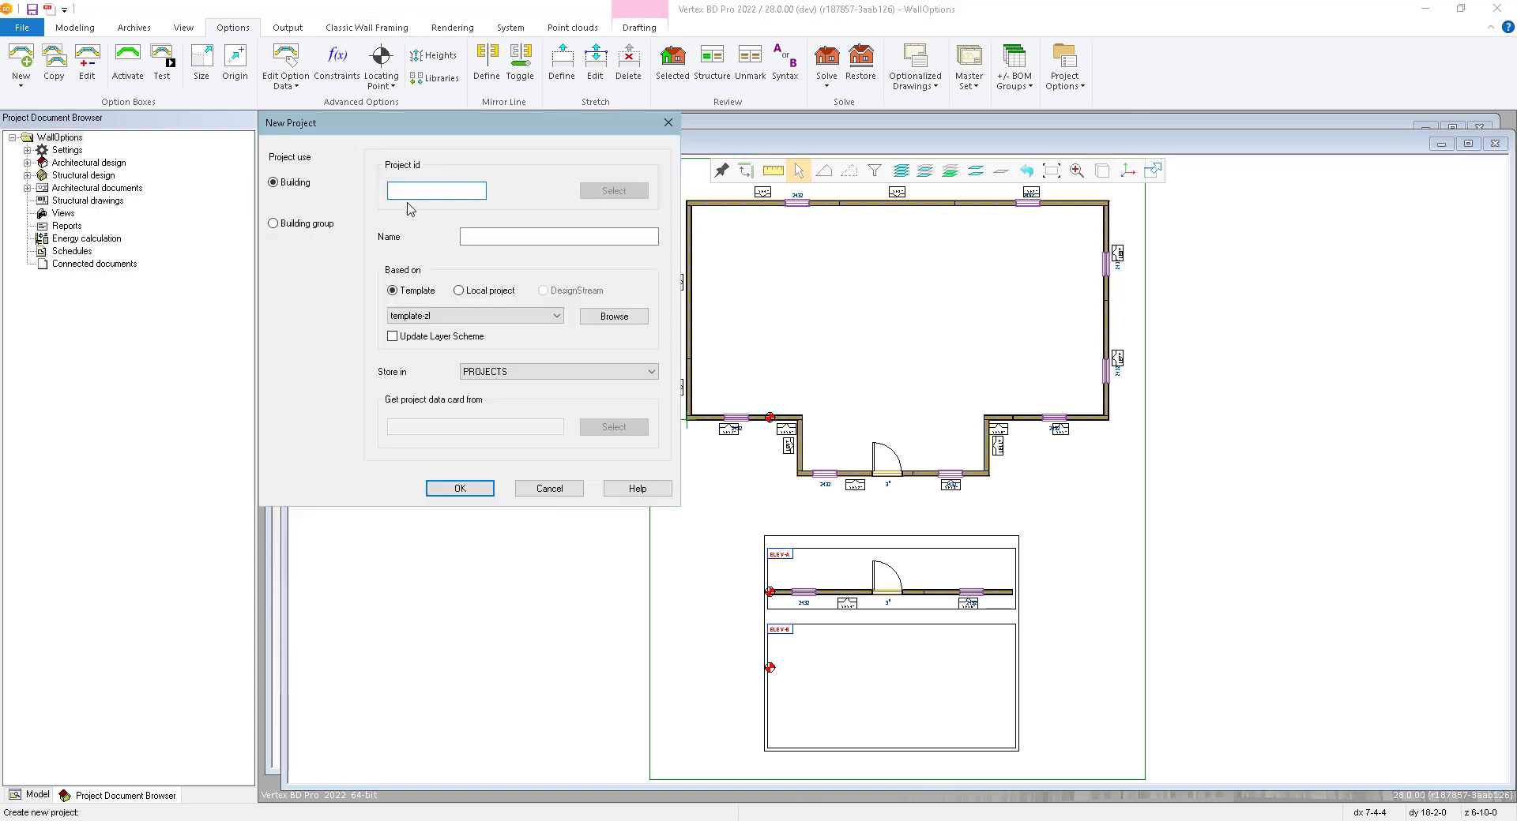
type("Customer1")
left_click(468, 292)
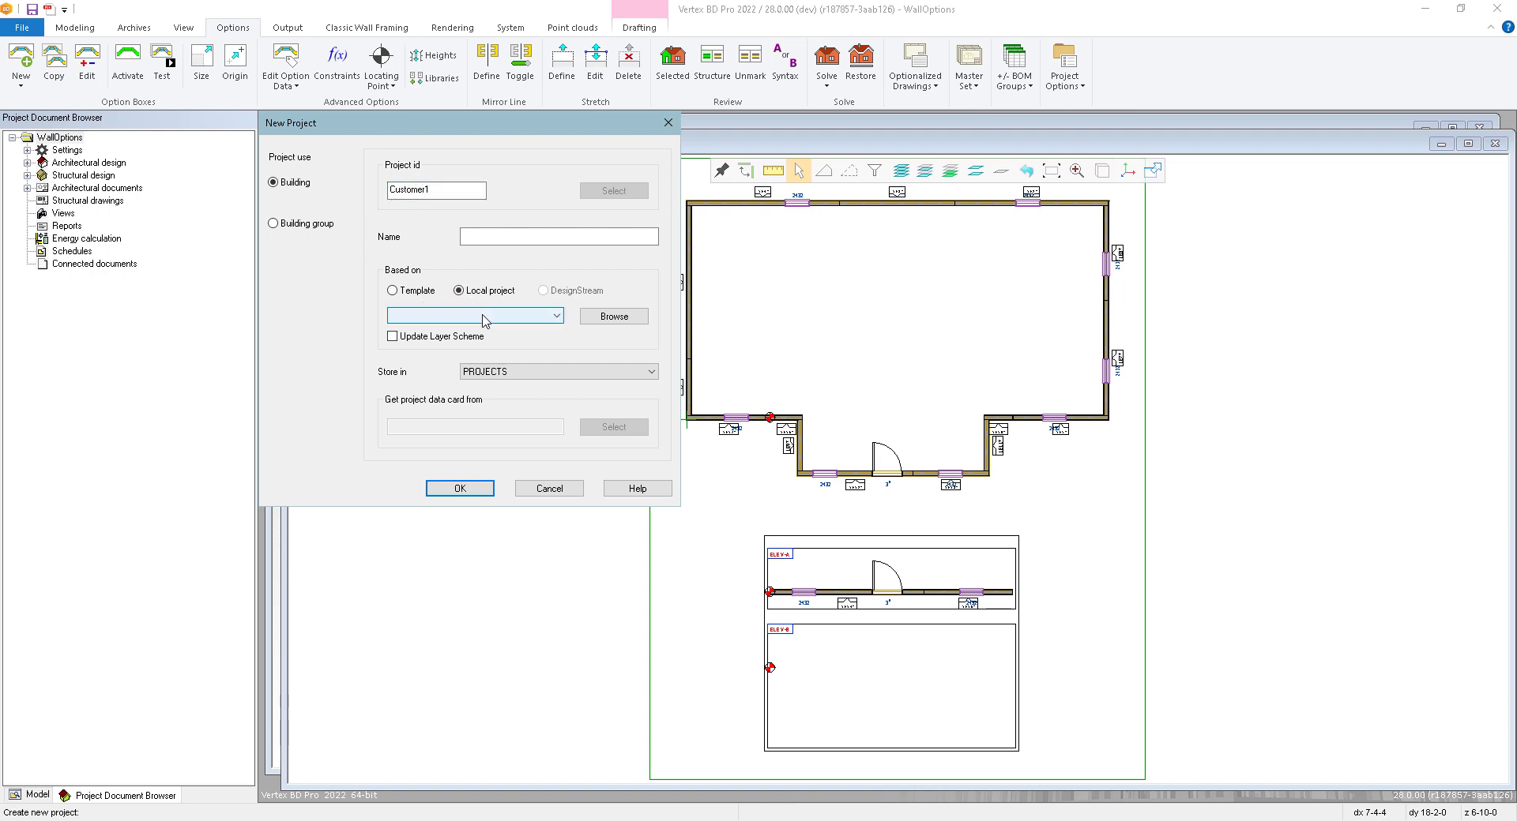
left_click(484, 316)
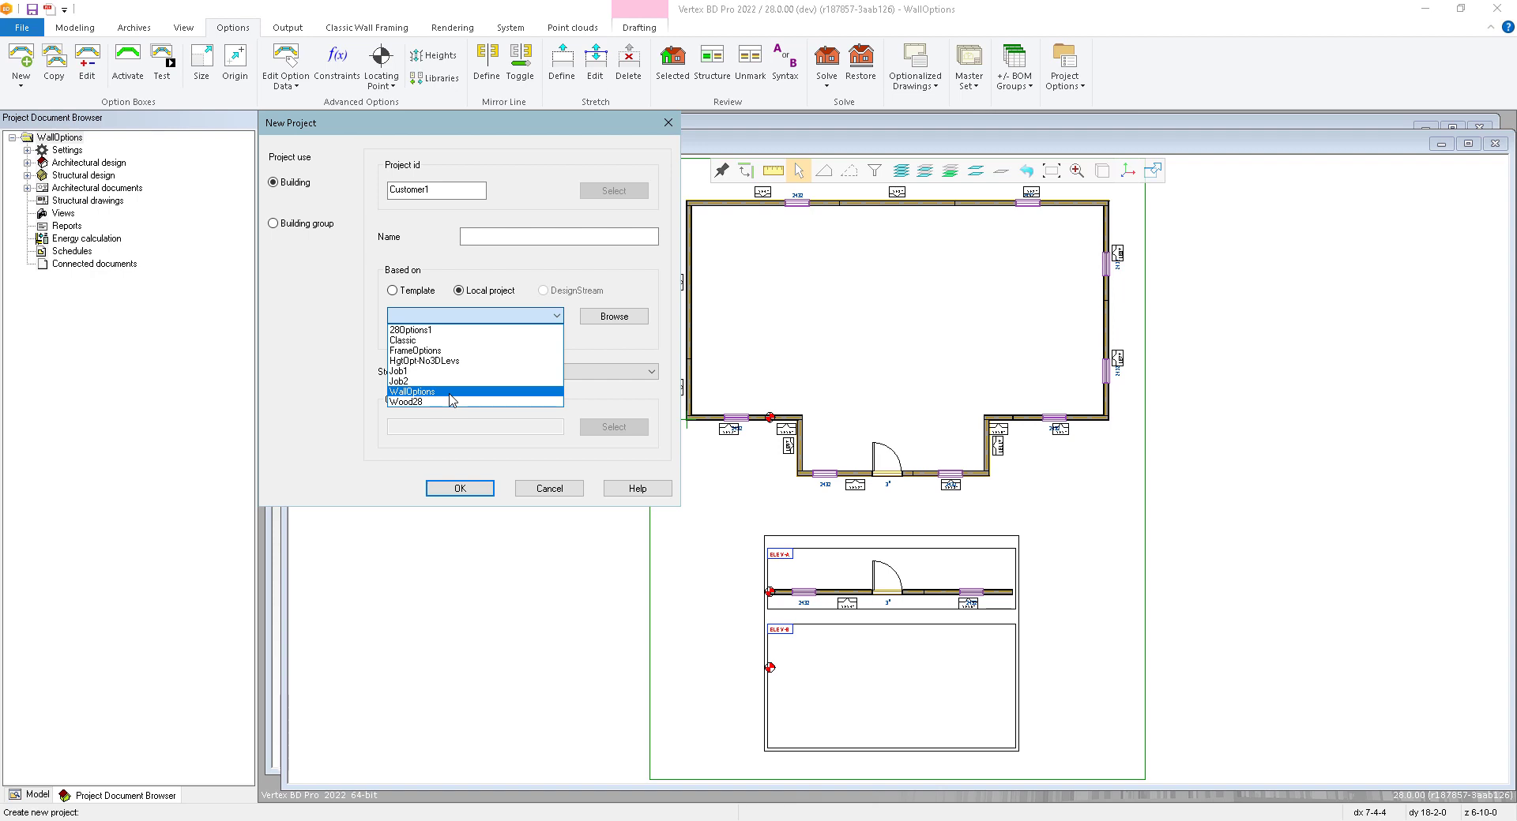
left_click(413, 392)
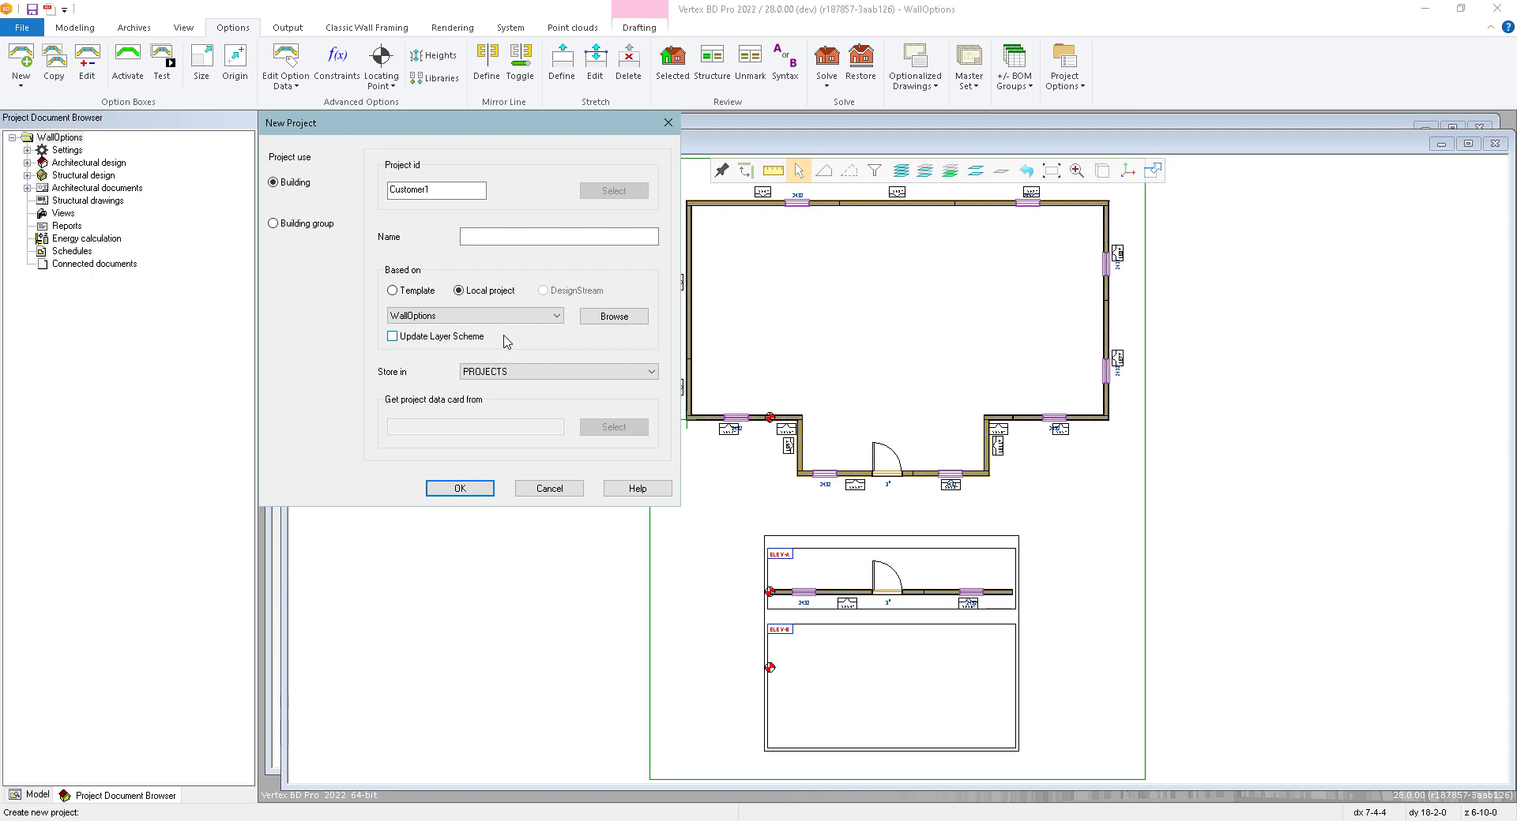
left_click(466, 489)
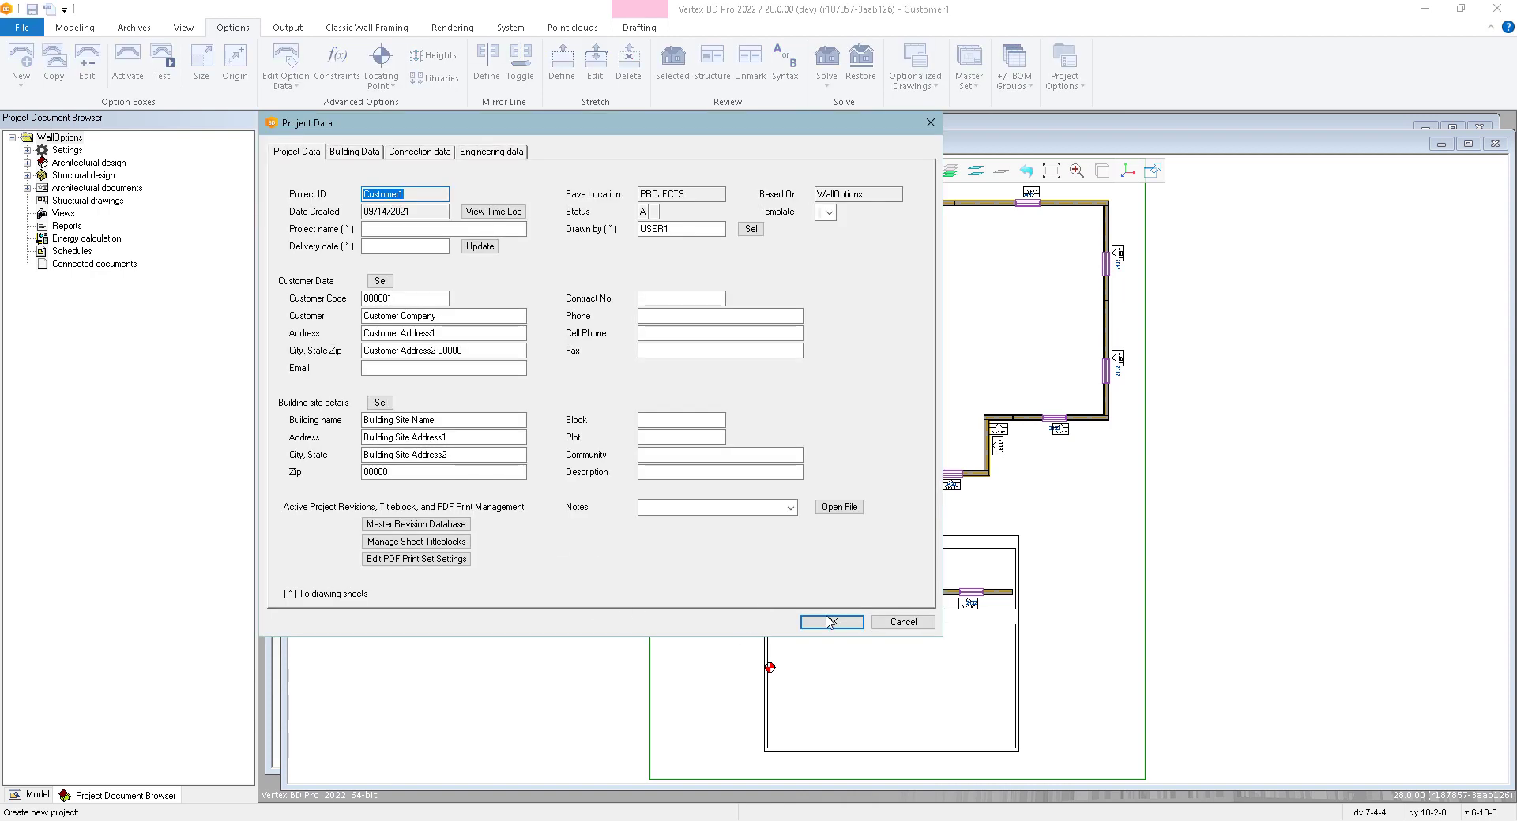
- Accept the Customer1 project data and solve the building with option 1.1 ELEV-B
left_click(818, 623)
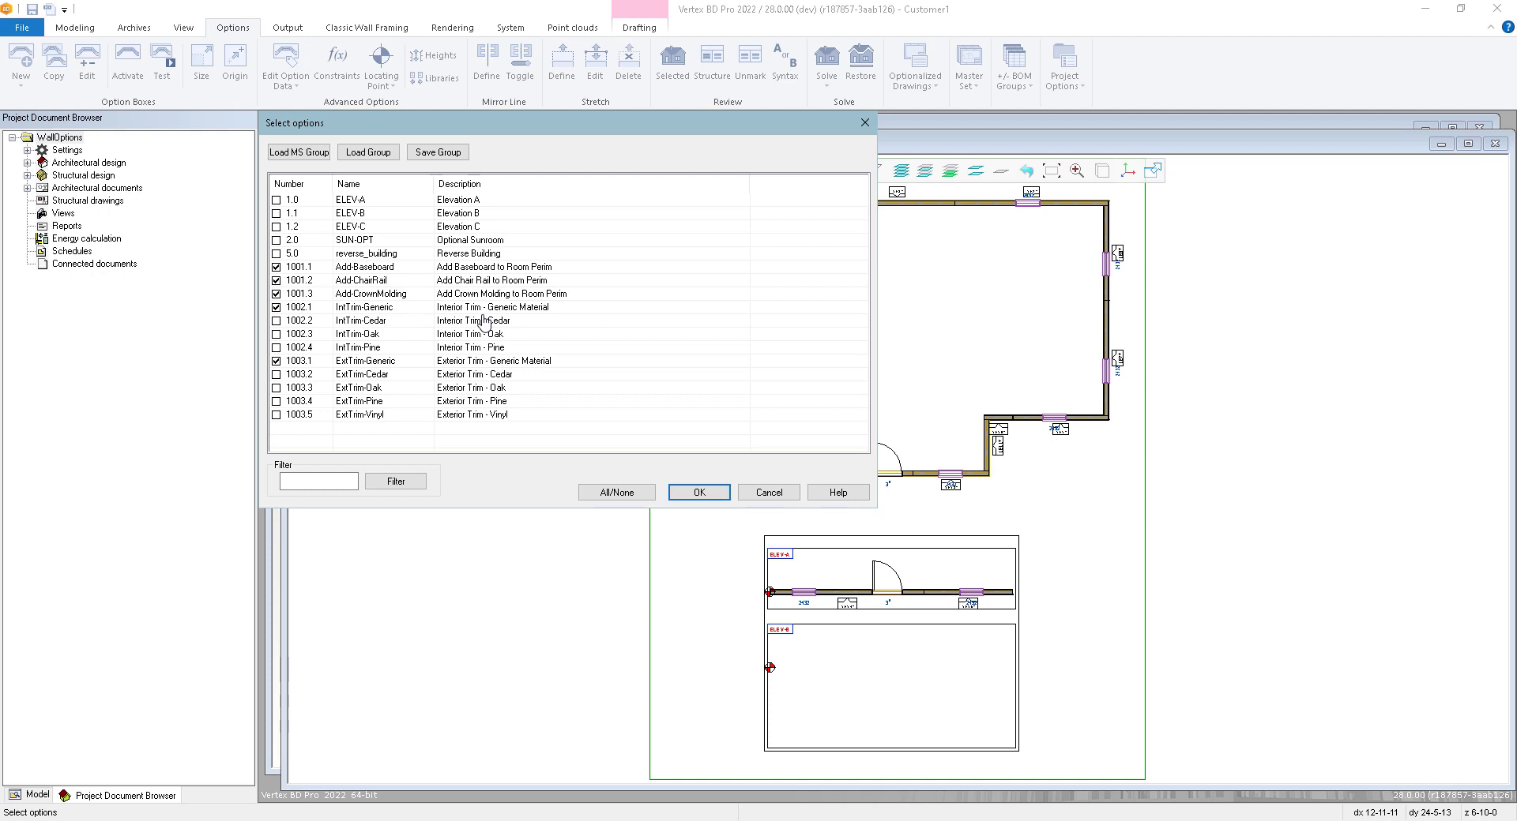
left_click(281, 217)
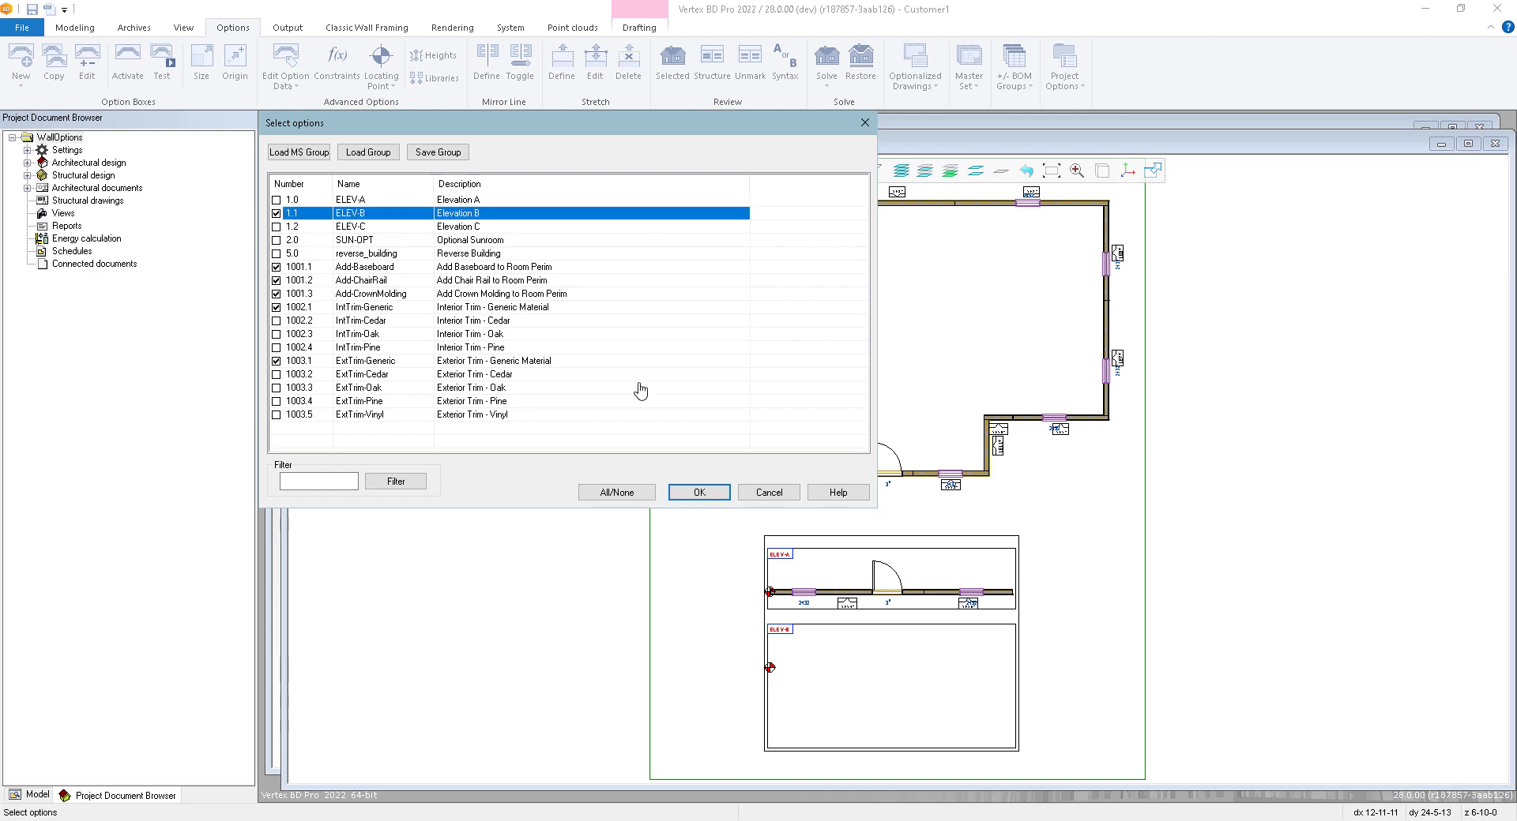
left_click(699, 492)
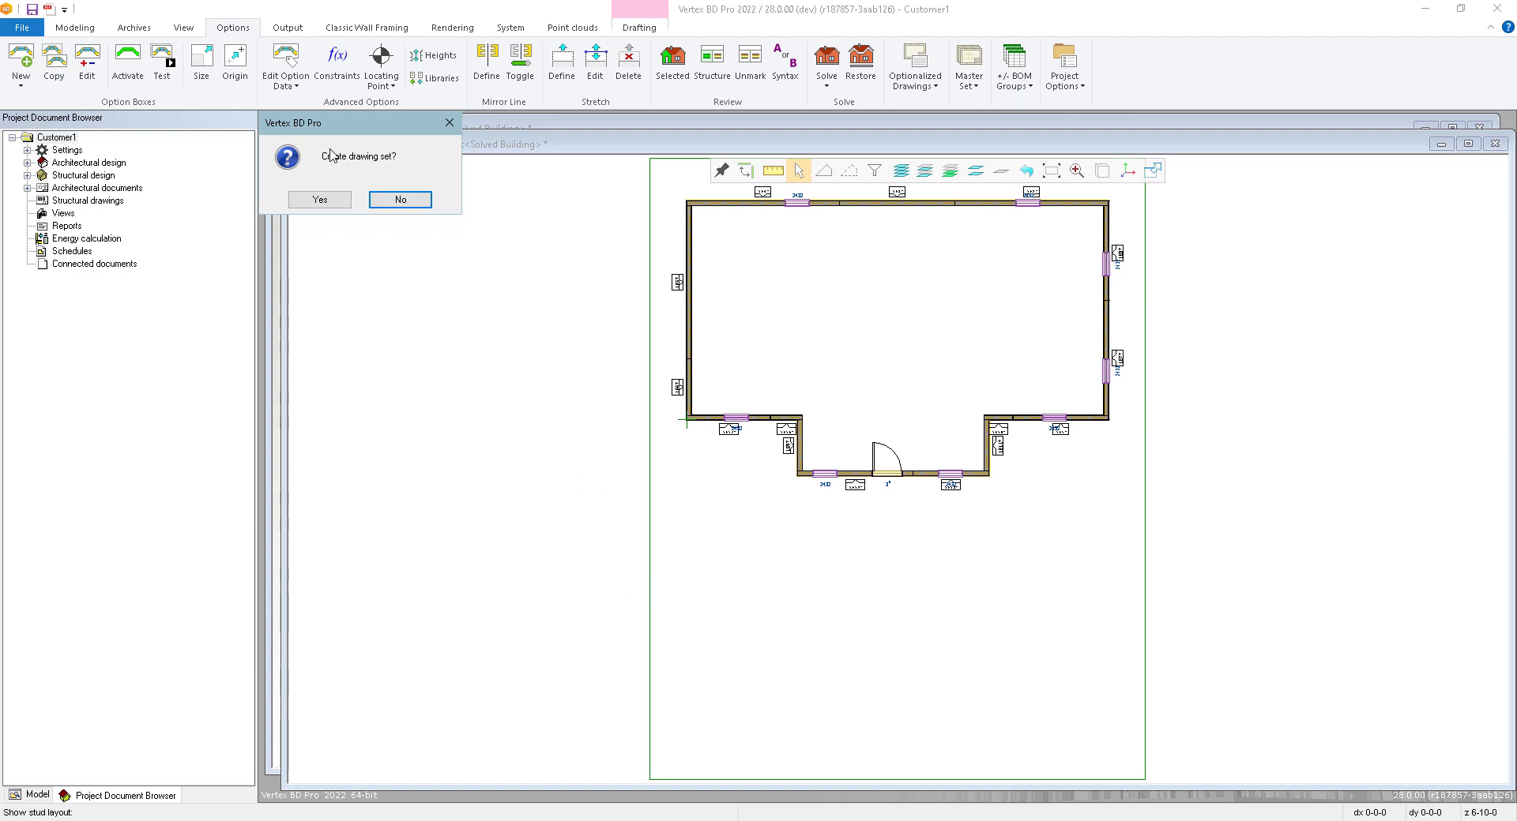
- Agree to create the drawing set for the solved building and bring up the Output tools
left_click(320, 199)
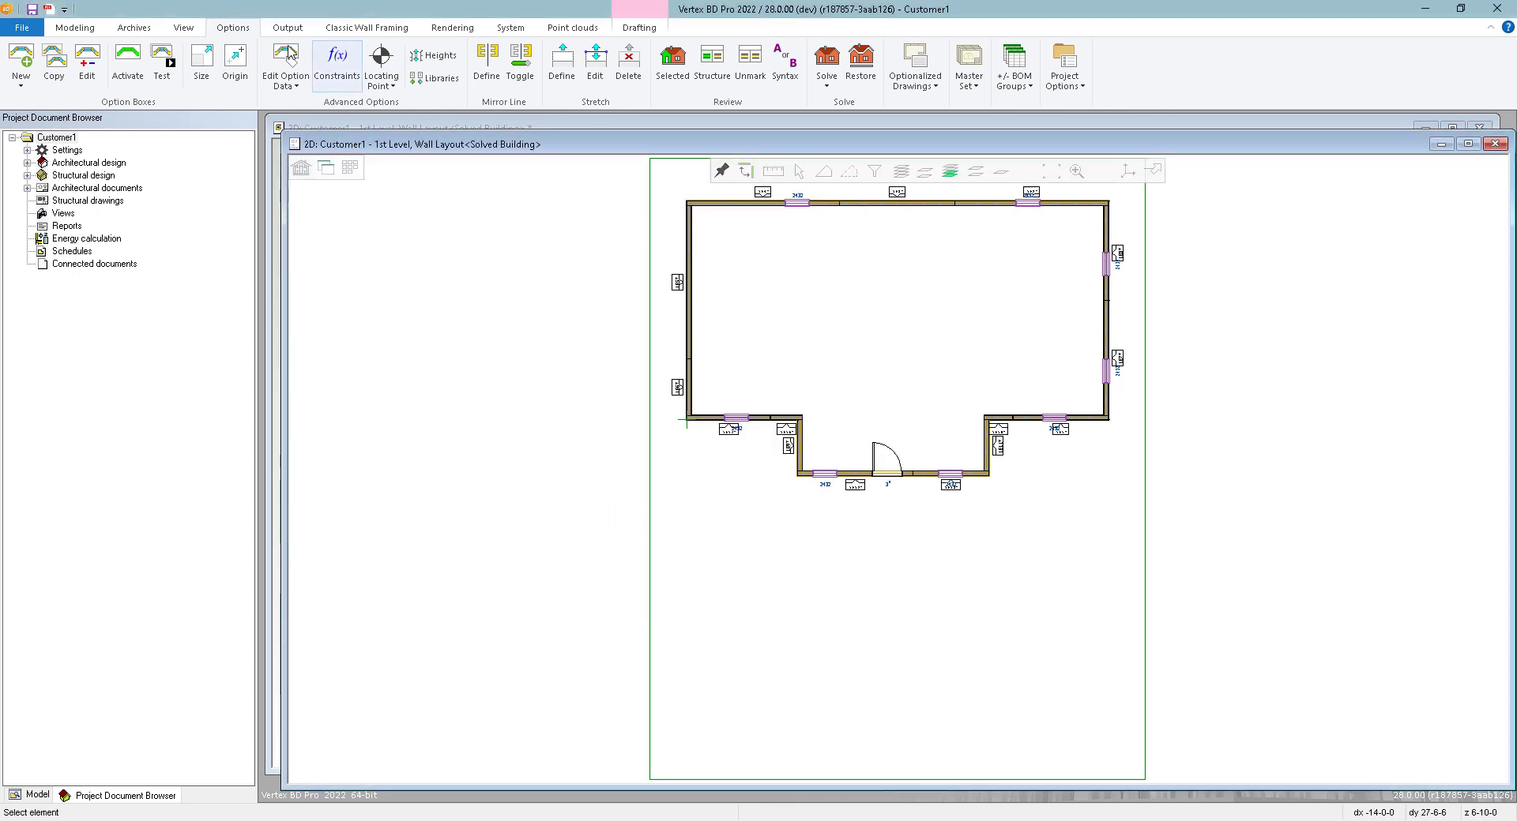
left_click(85, 28)
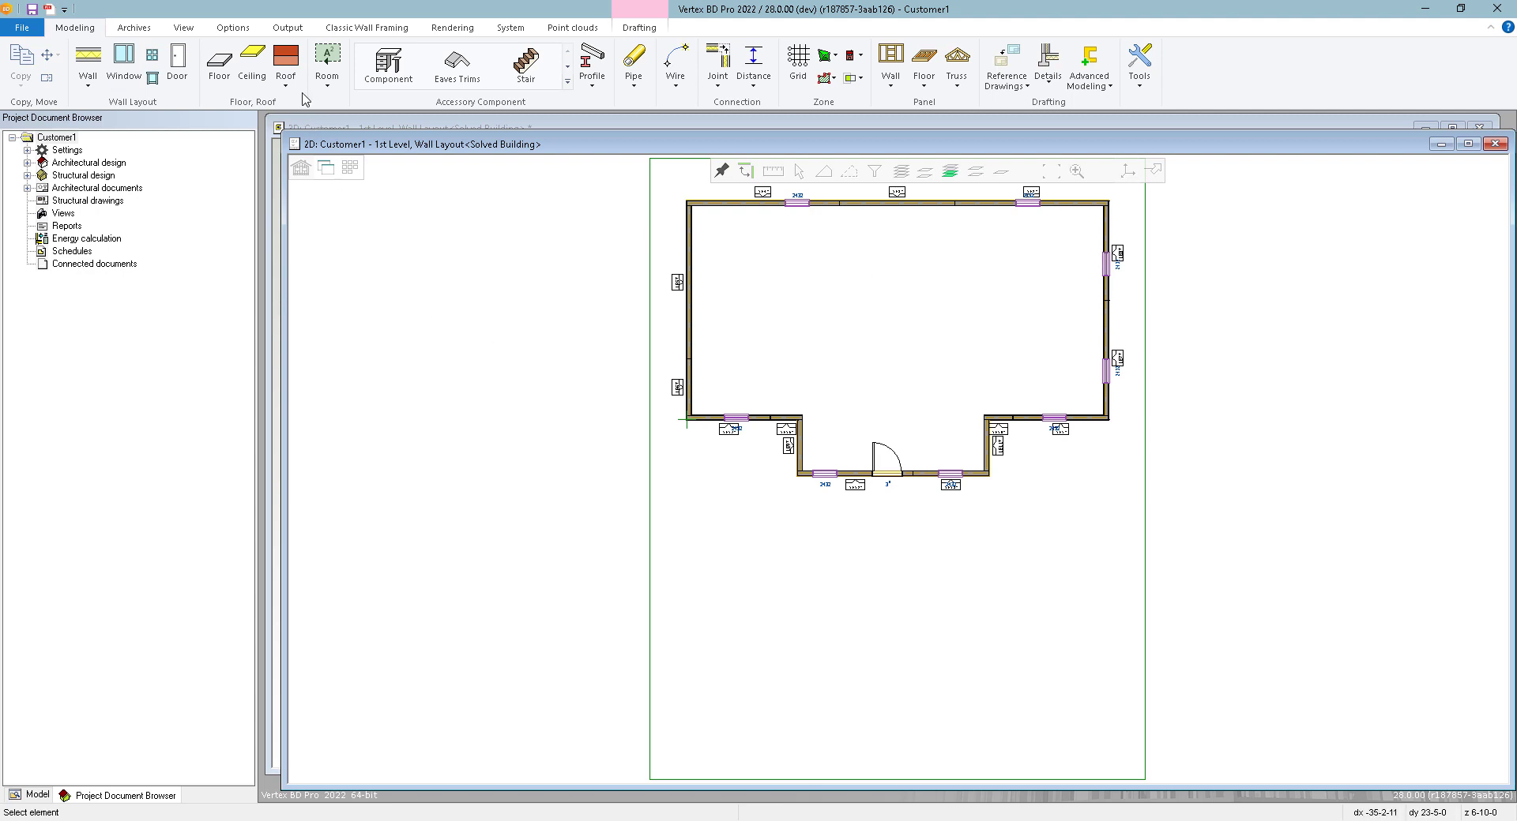
left_click(287, 28)
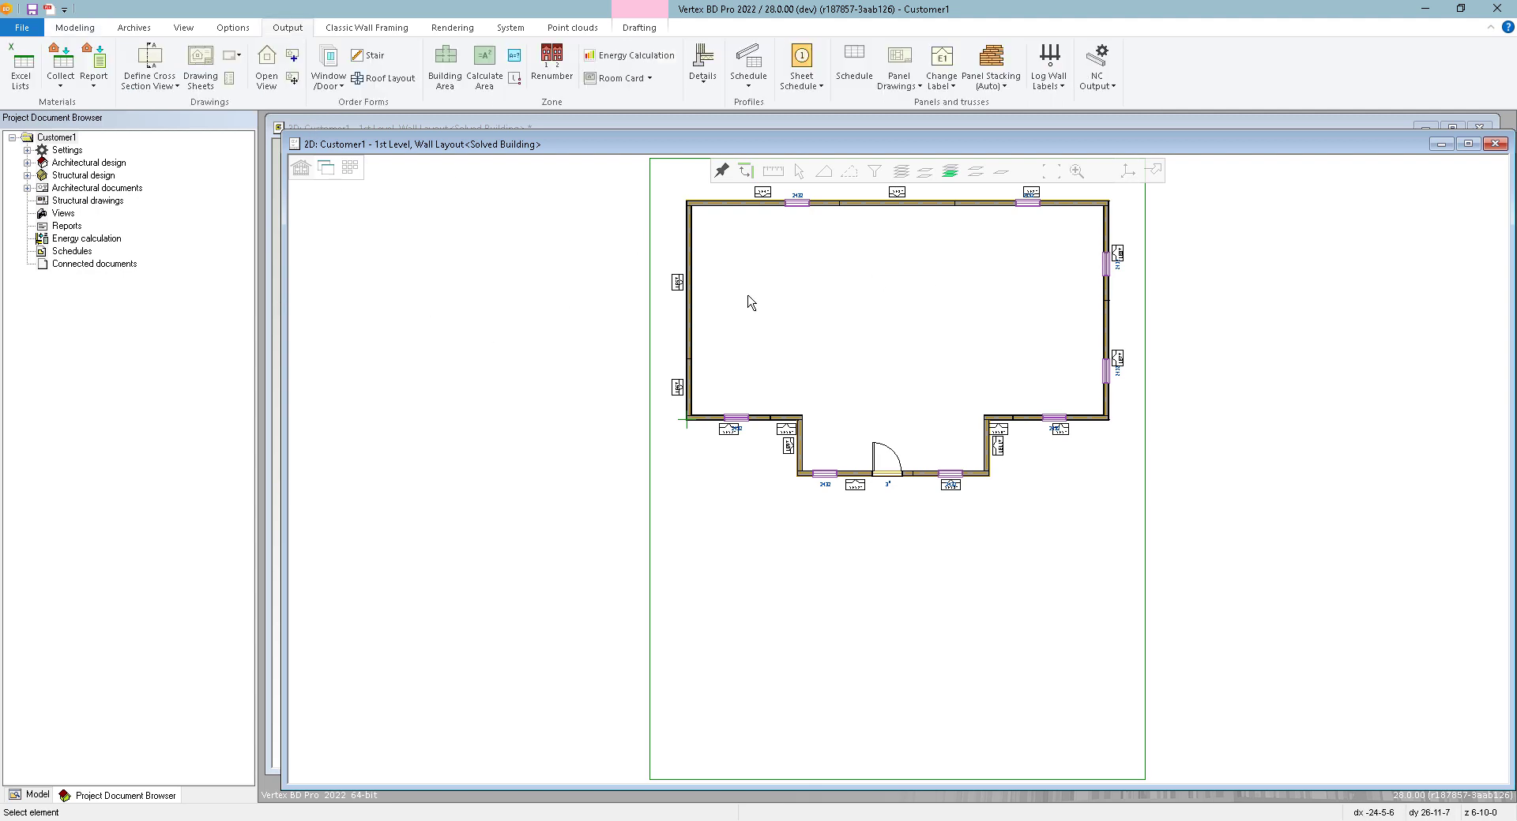
- Create Wall Panel A - 11x17 drawings for all wall panels 1E1 through 1E17
left_click(898, 60)
left_click(102, 184)
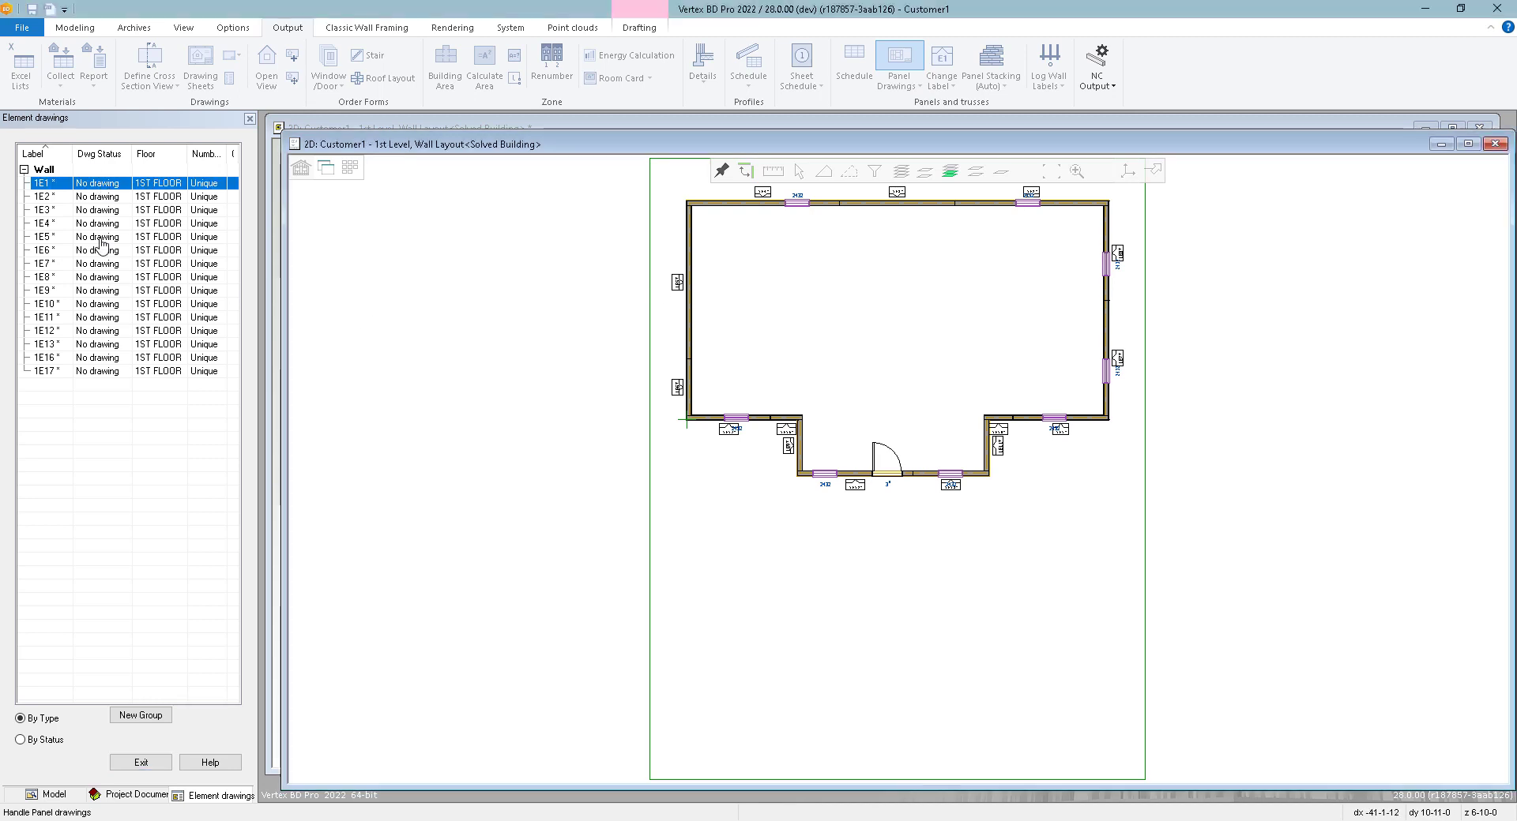
left_click(111, 371, "shift")
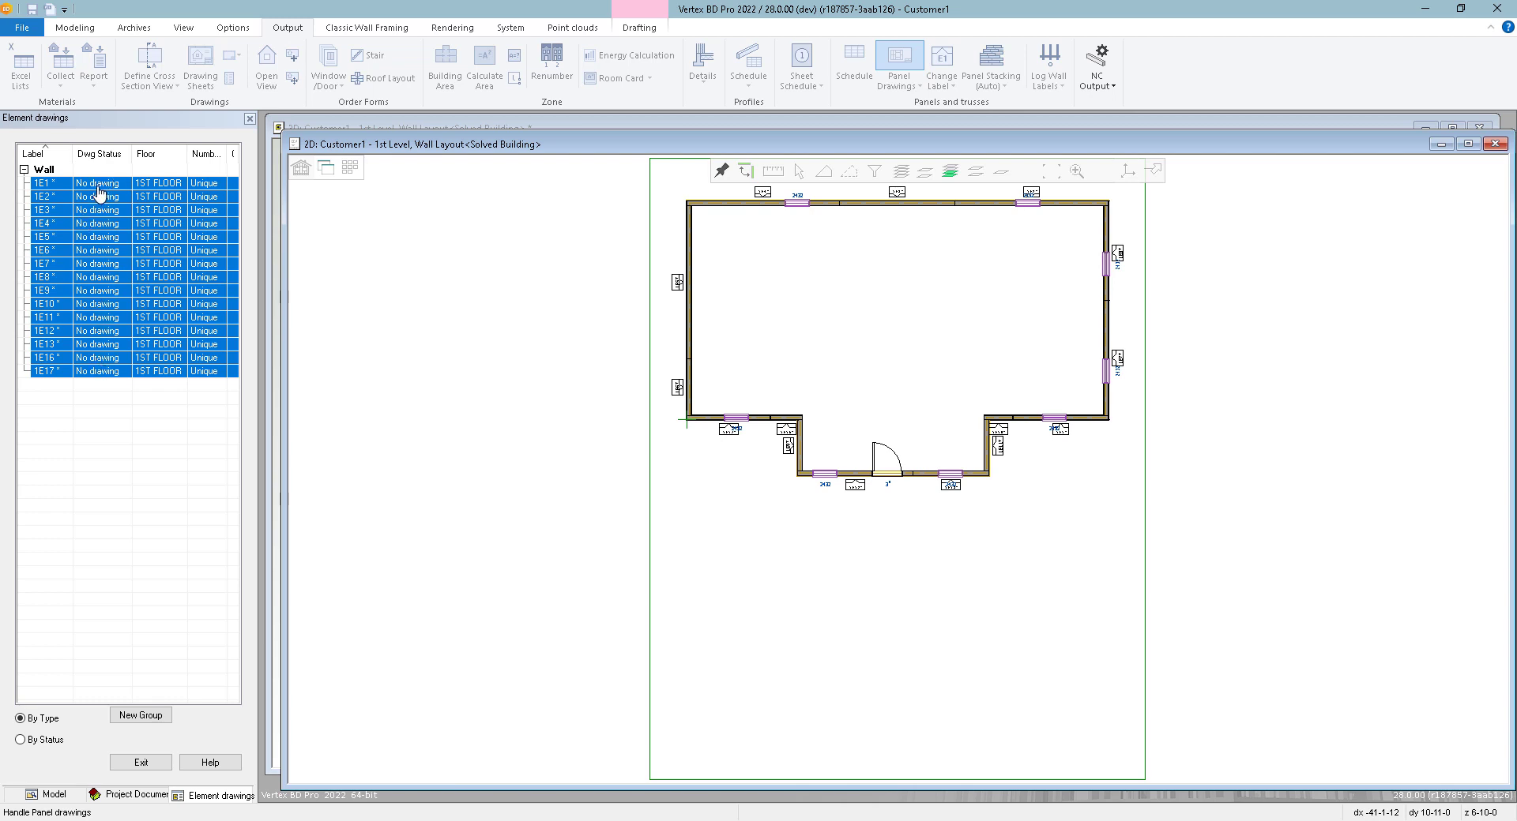
right_click(108, 384)
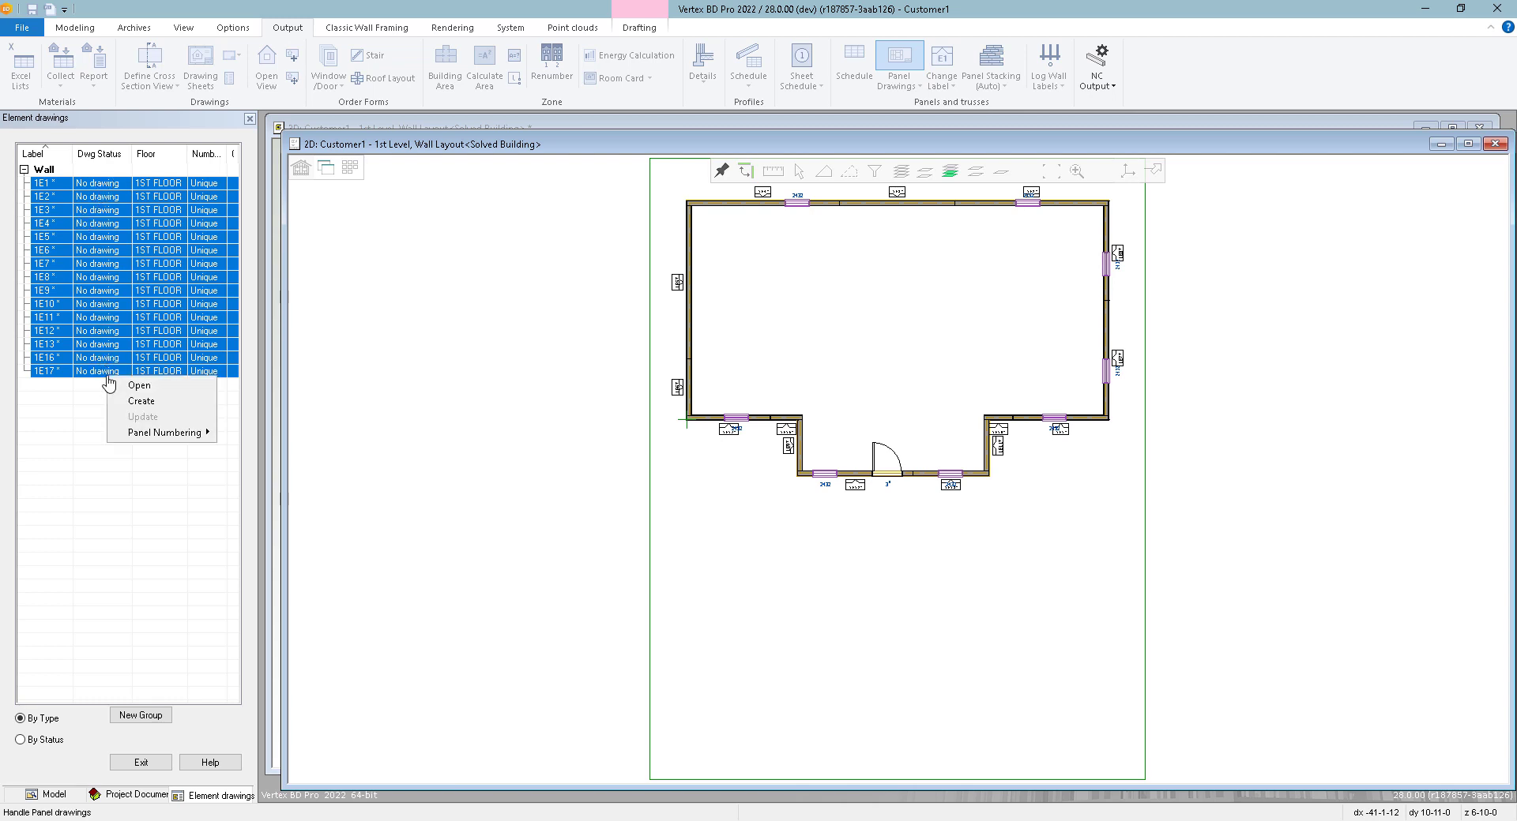
left_click(142, 410)
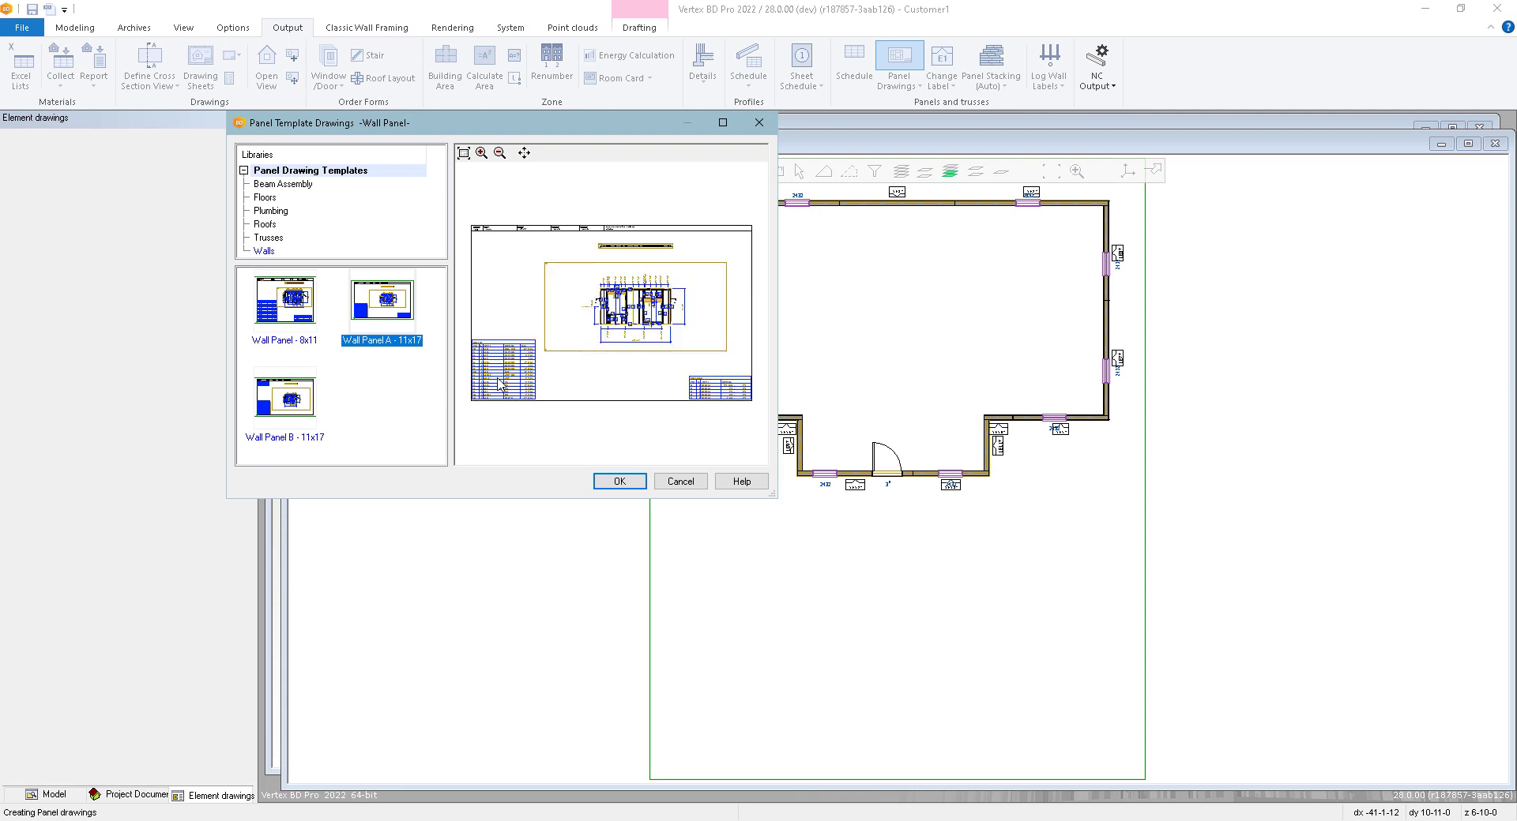
left_click(620, 481)
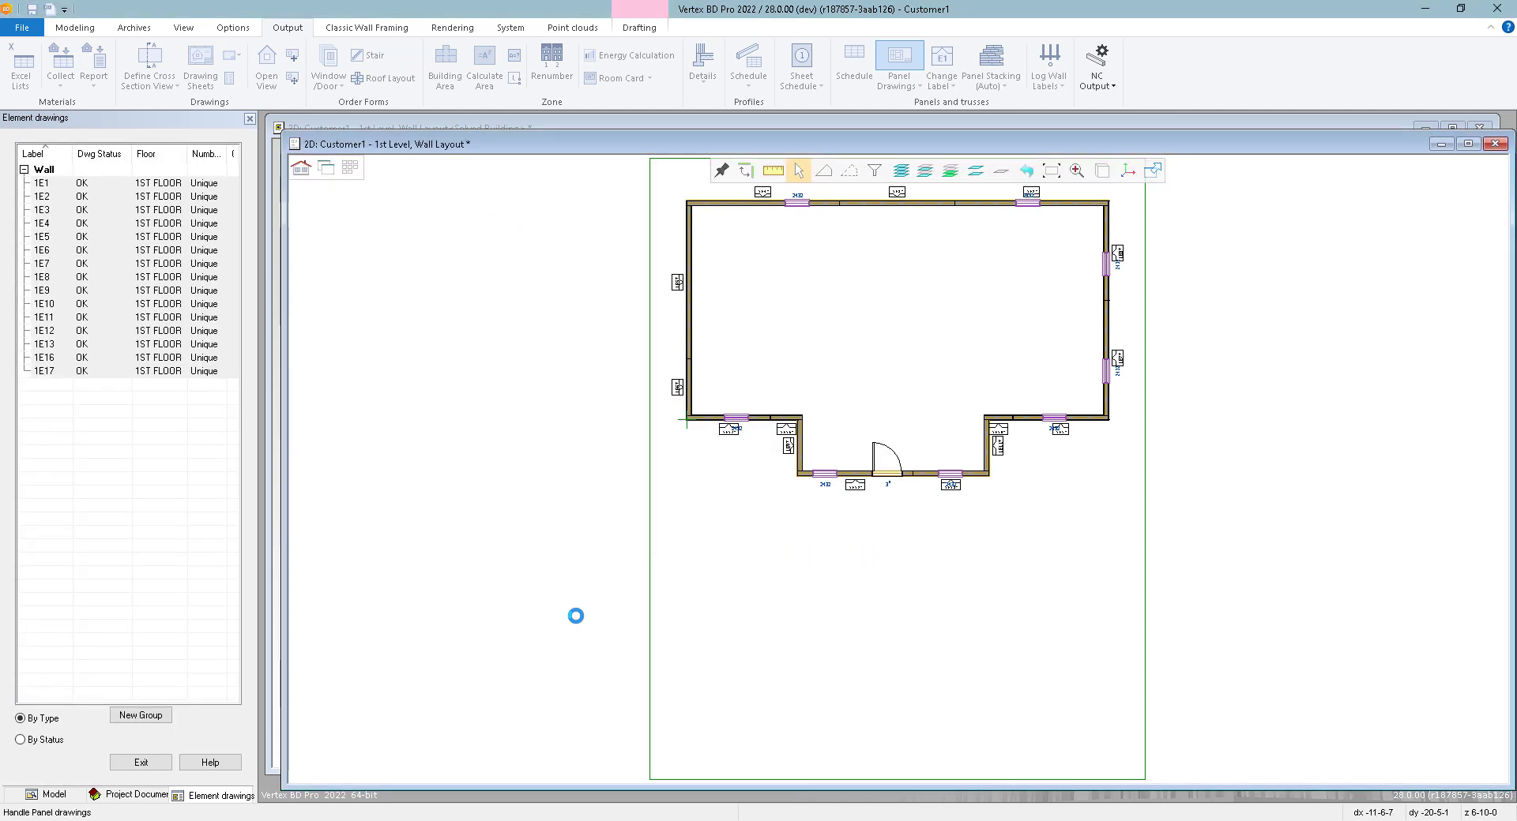
- Close the panel drawings list and zoom the wall layout to its extents
left_click(140, 762)
right_click(565, 334)
left_click(584, 396)
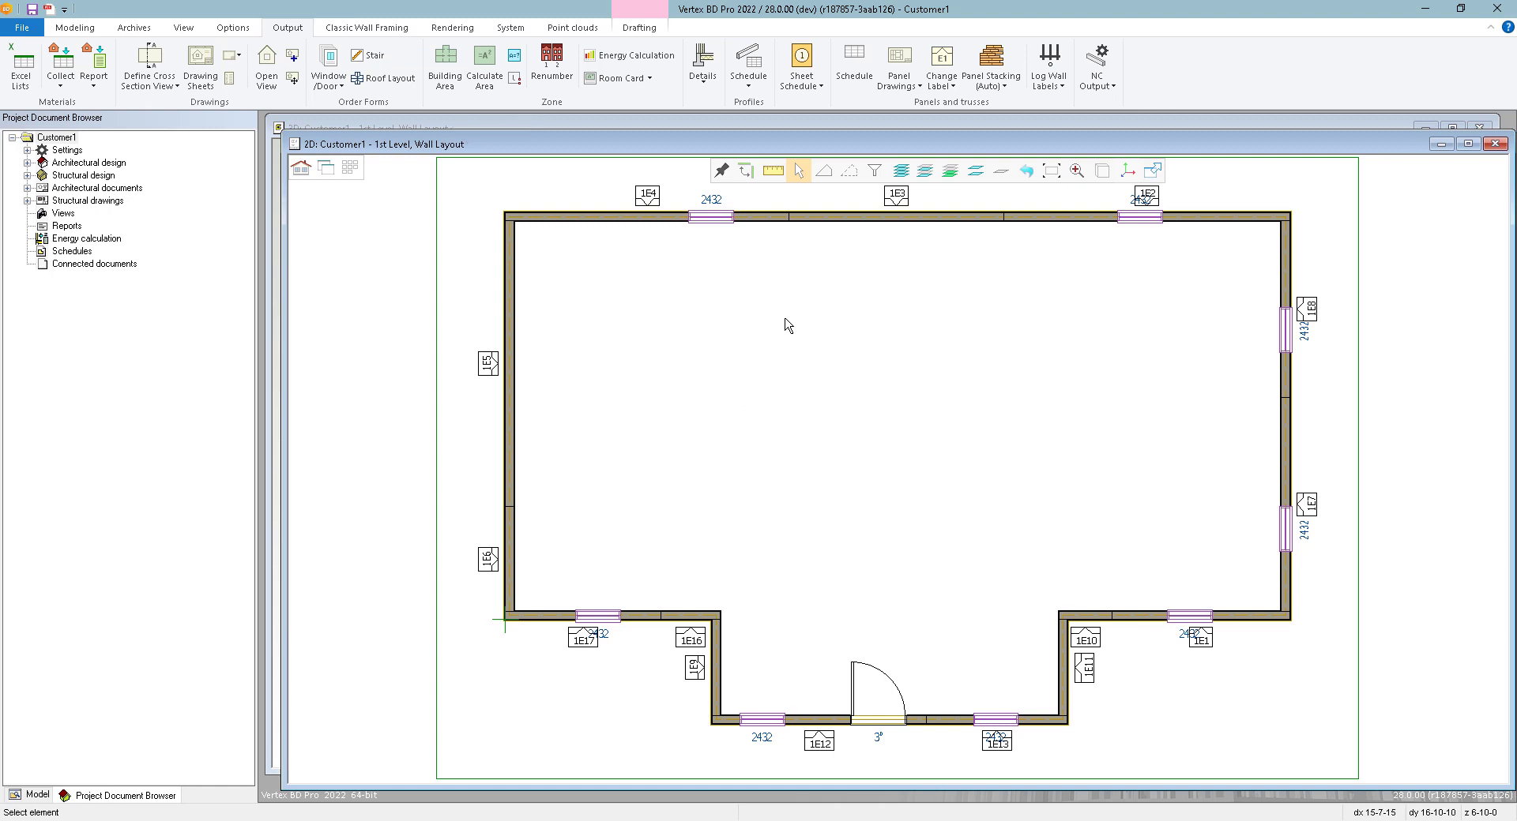
- Export the Panels-All drawing set to PDF as Customer1 Panels-All
left_click(49, 10)
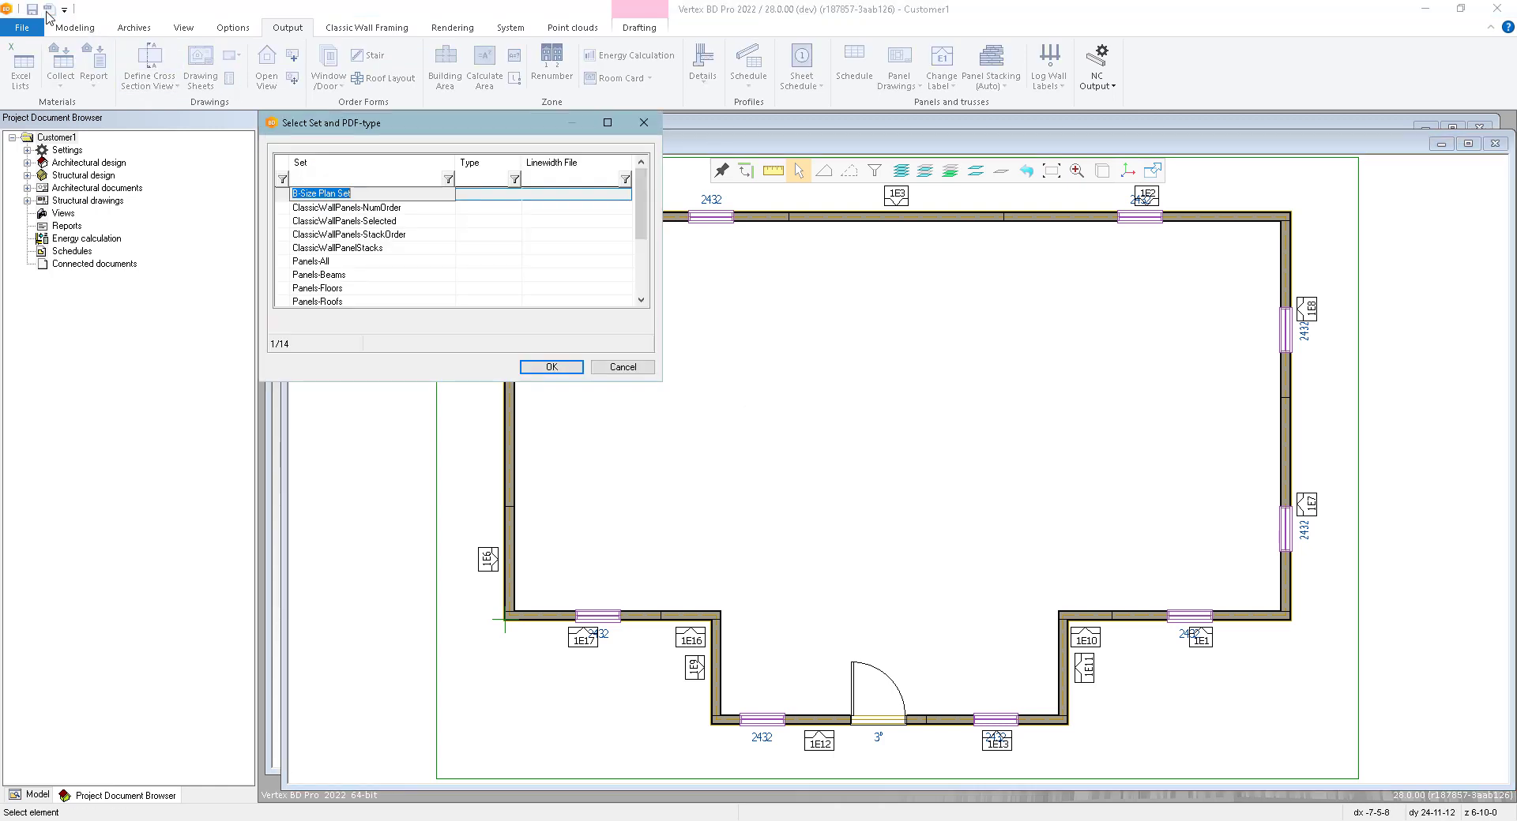
left_click(343, 262)
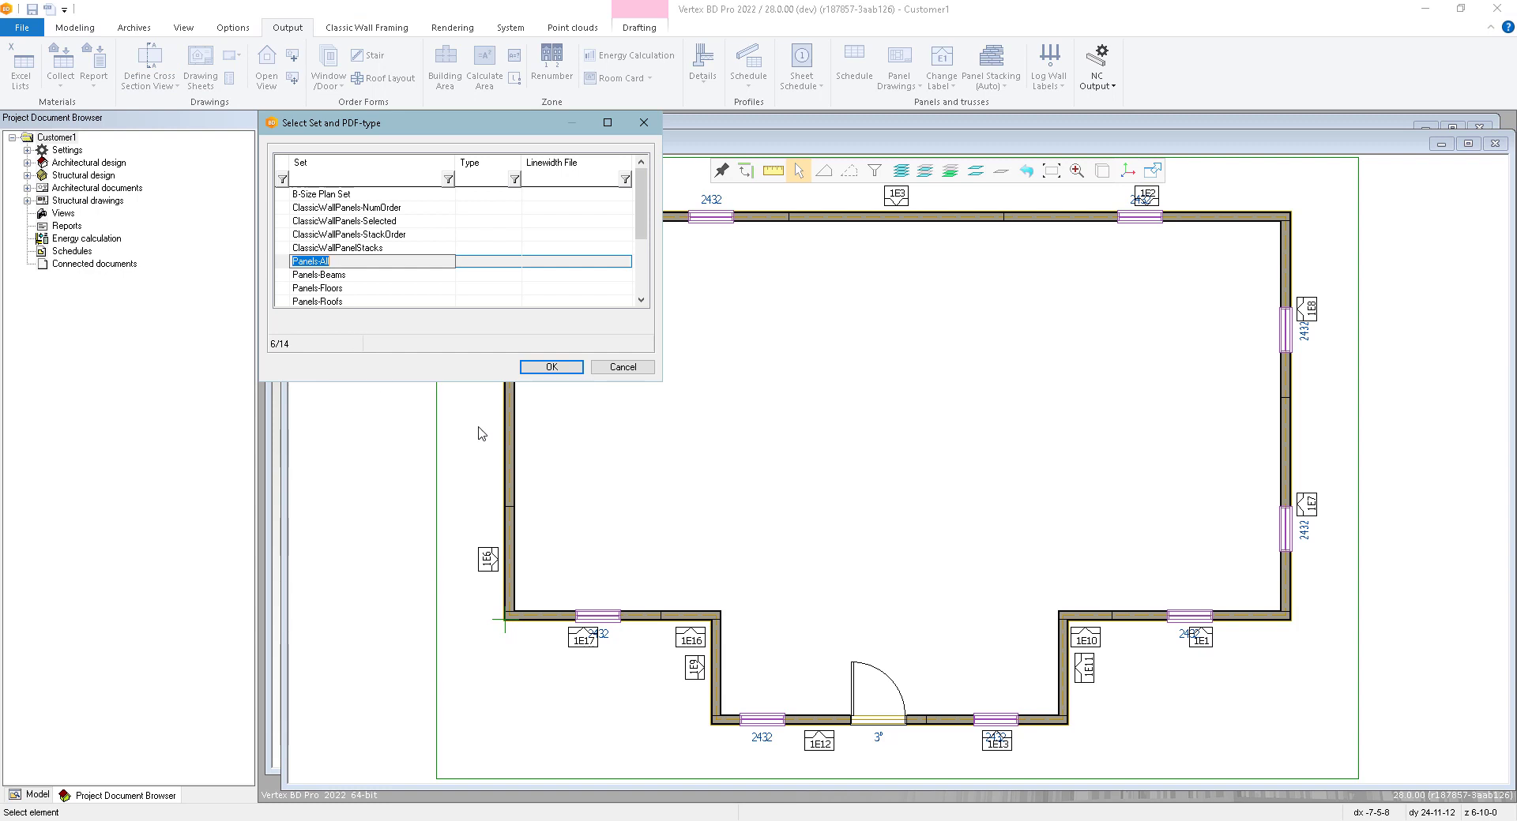
left_click(552, 367)
left_click(749, 439)
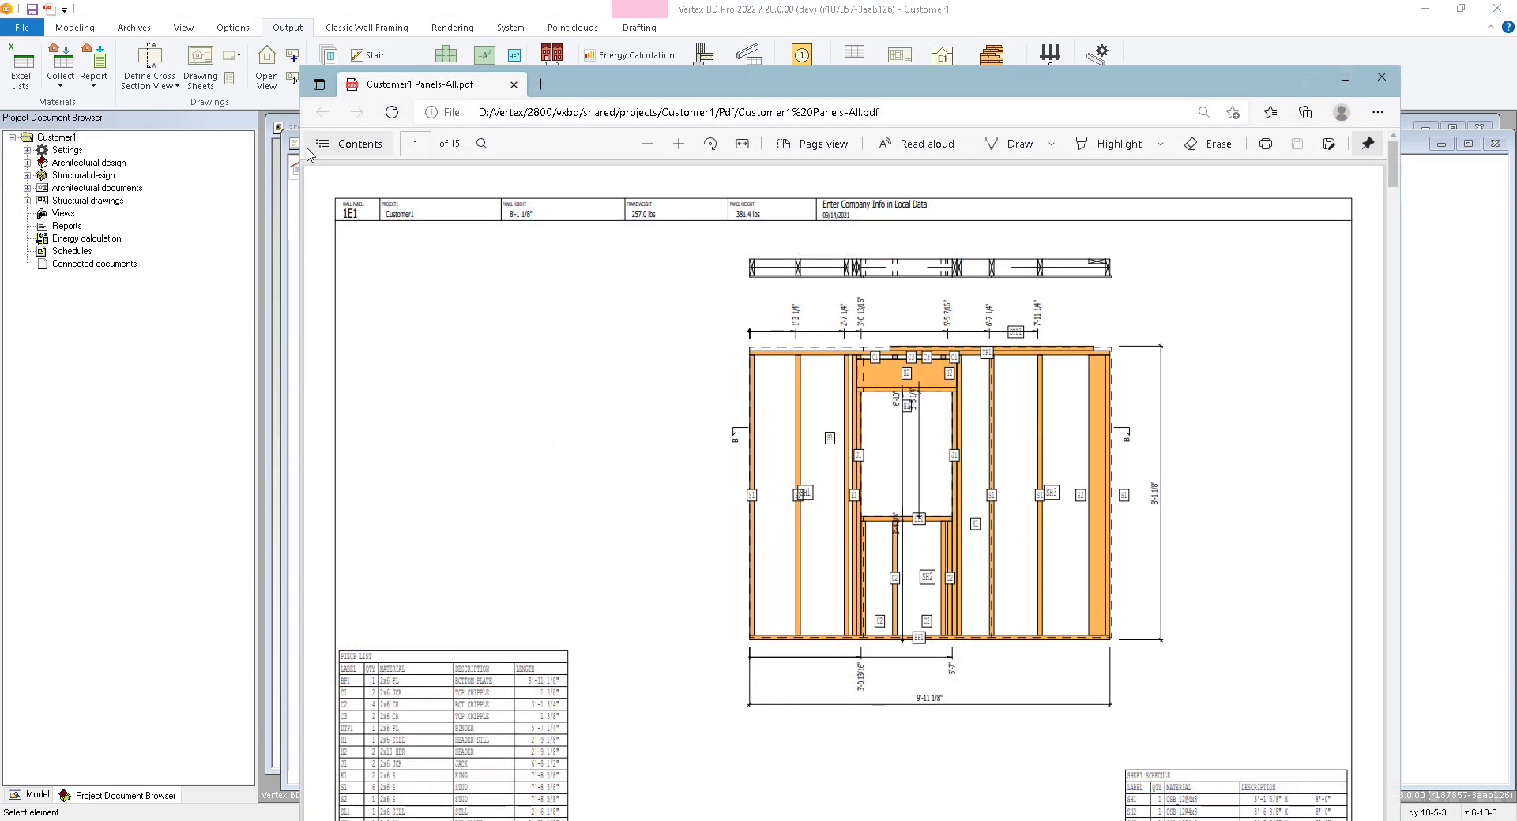
- Use the PDF's contents under Customer1 to jump to the WallPanel 1E3 page
left_click(347, 144)
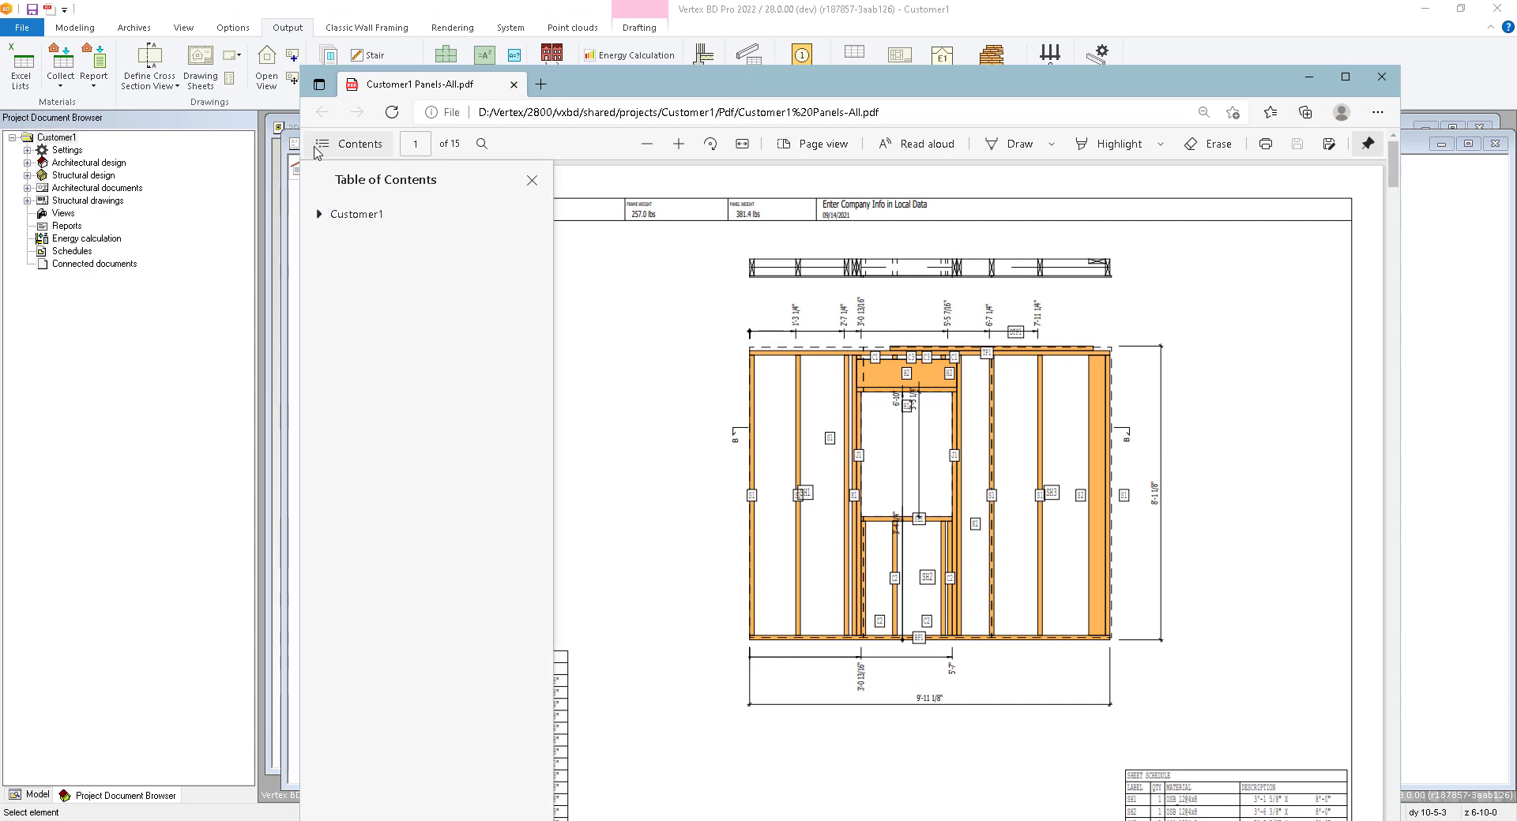
left_click(320, 215)
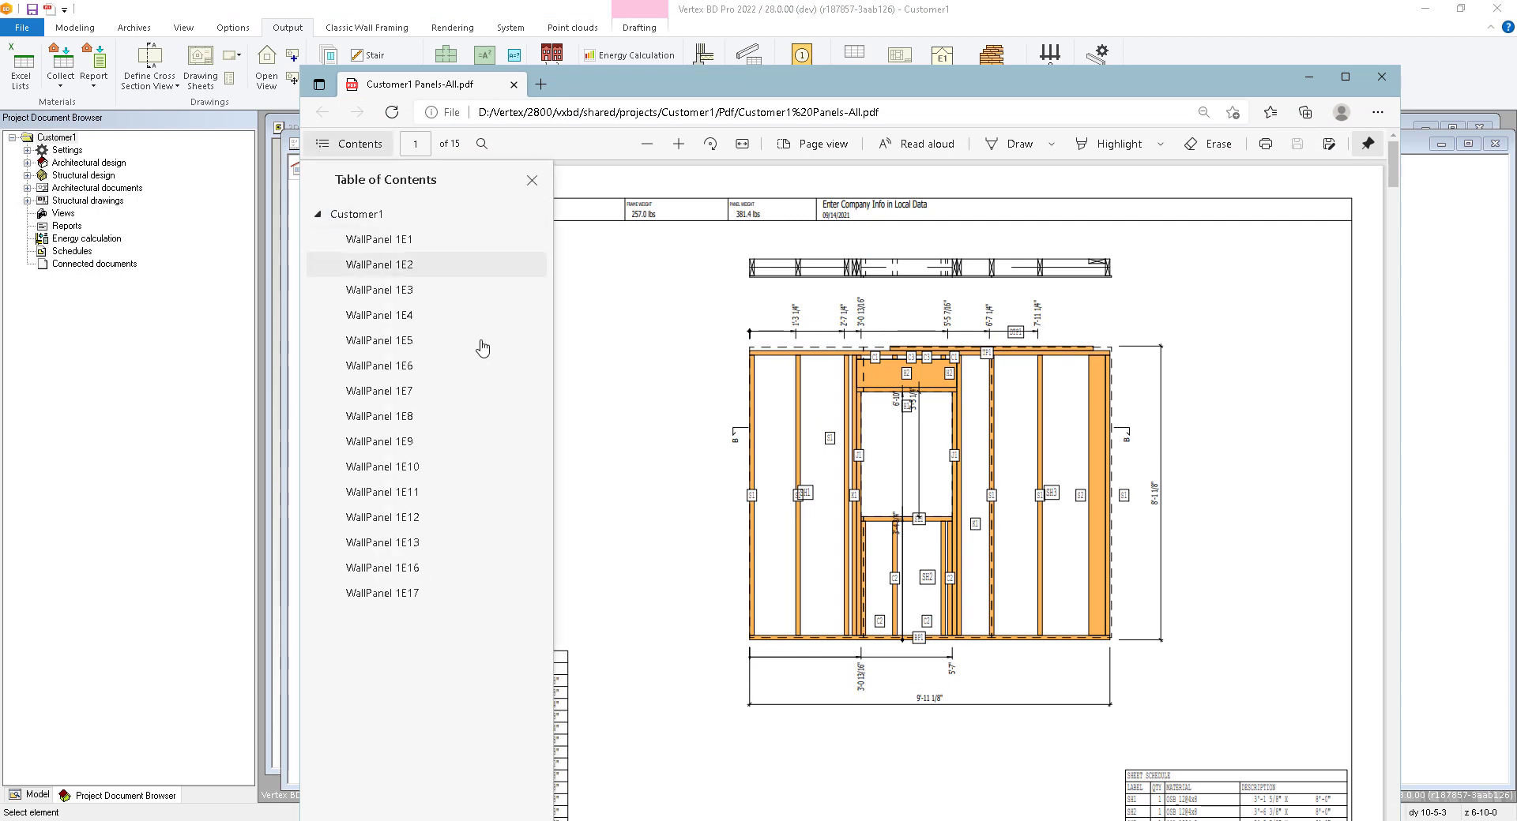
left_click(408, 267)
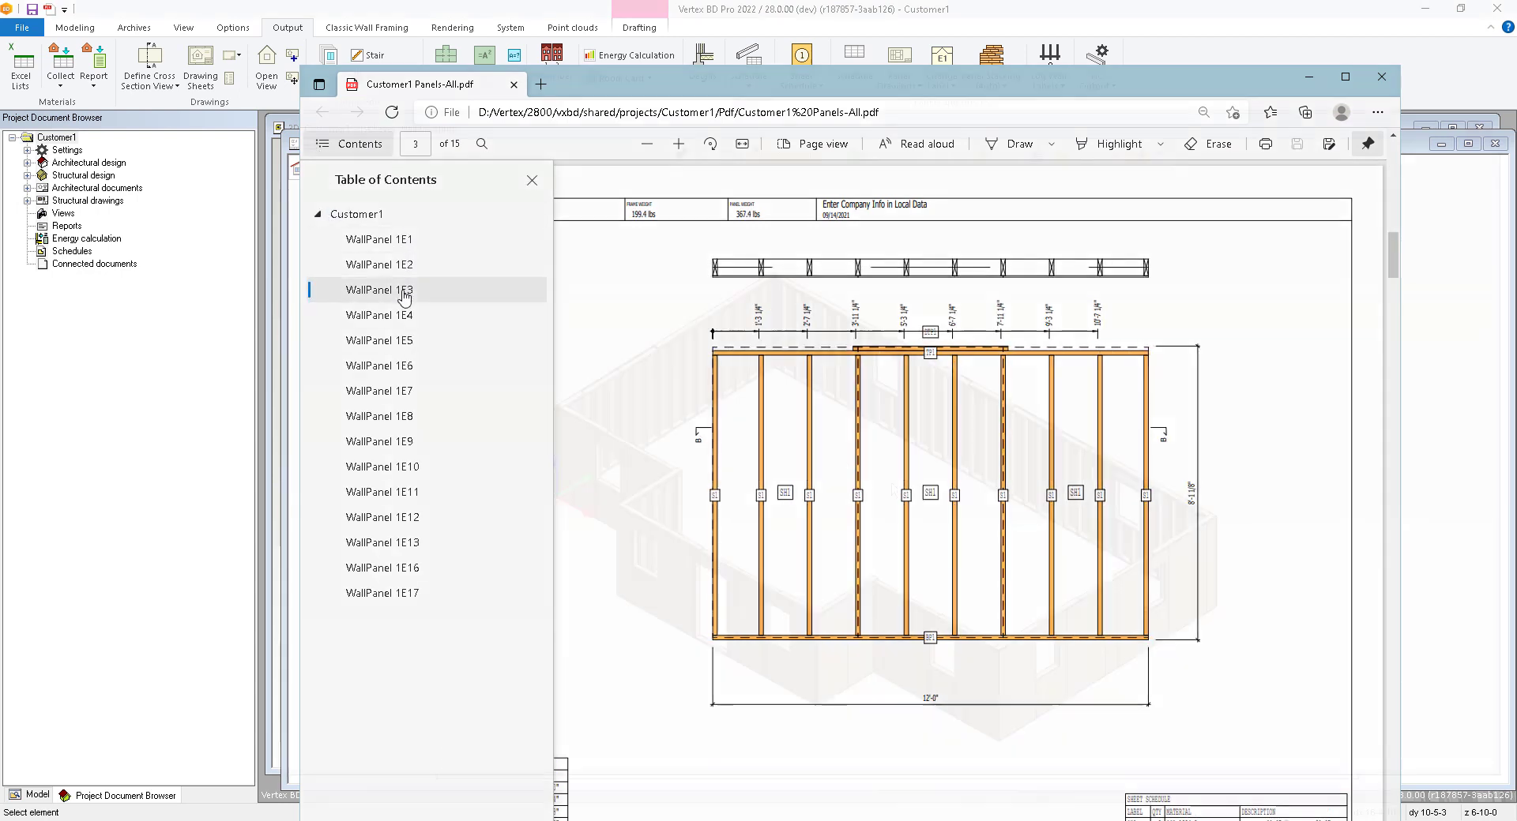